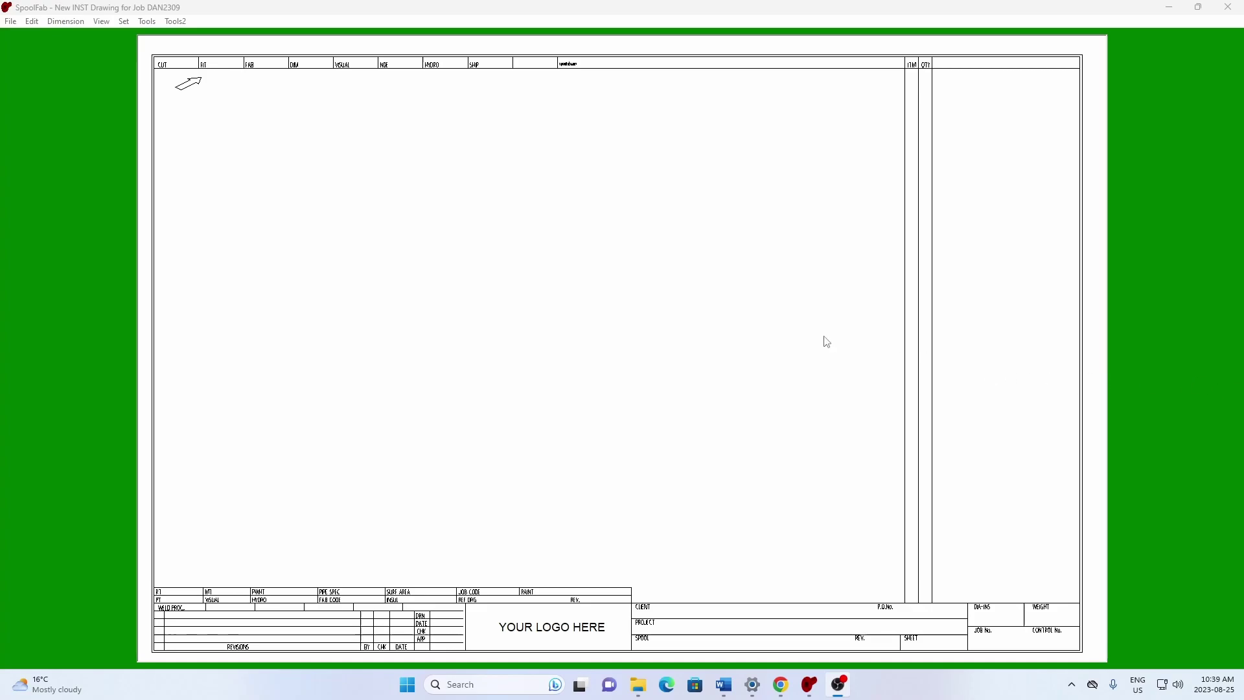
Import the piping file 6-P-1031.pcf from the Estimate folder as an isometric spool drawing
left_click(11, 24)
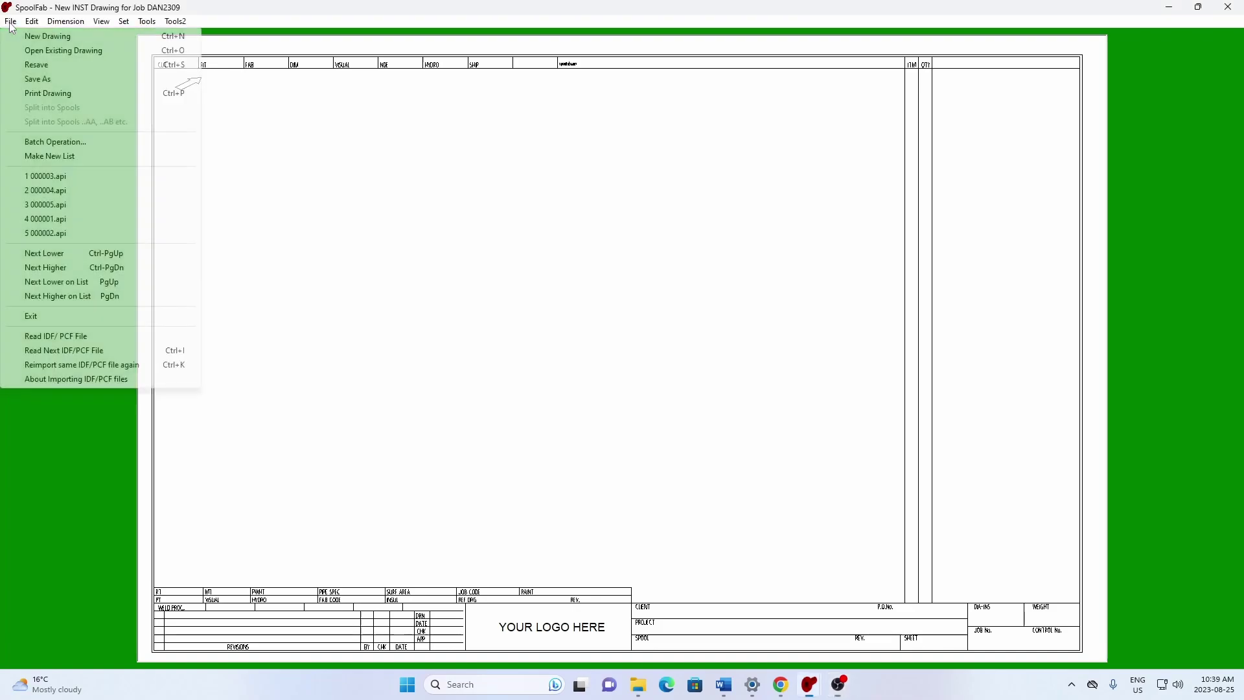
left_click(51, 335)
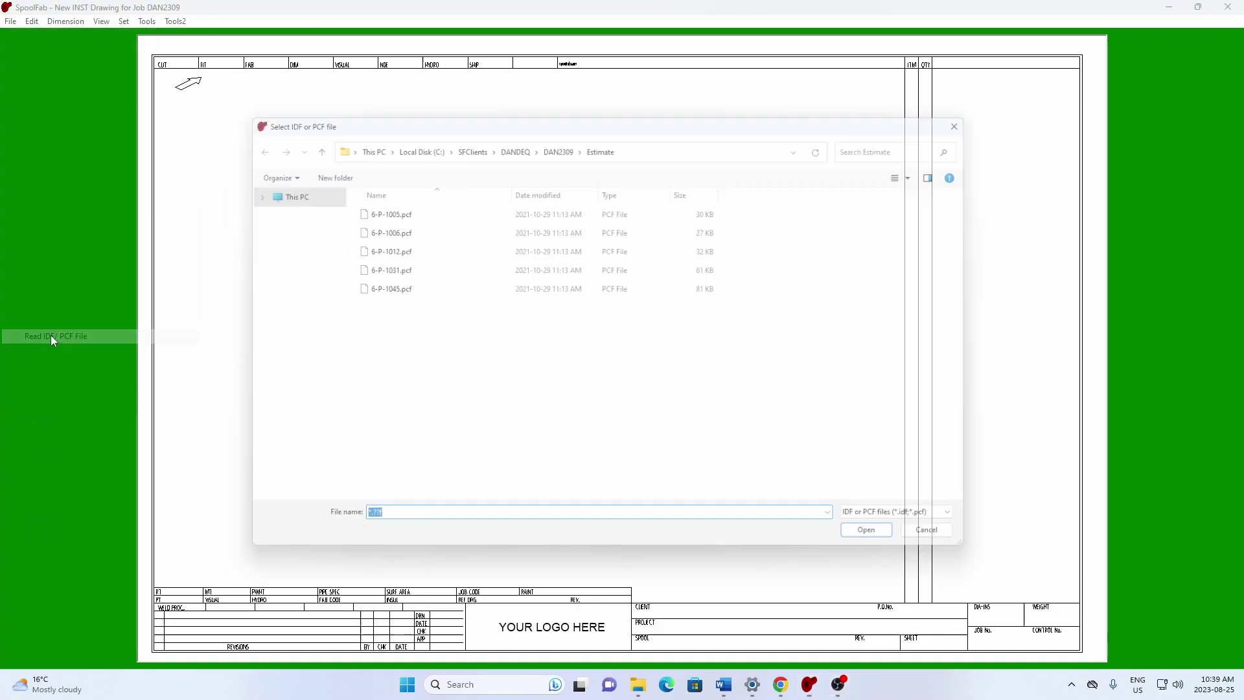
double_click(393, 268)
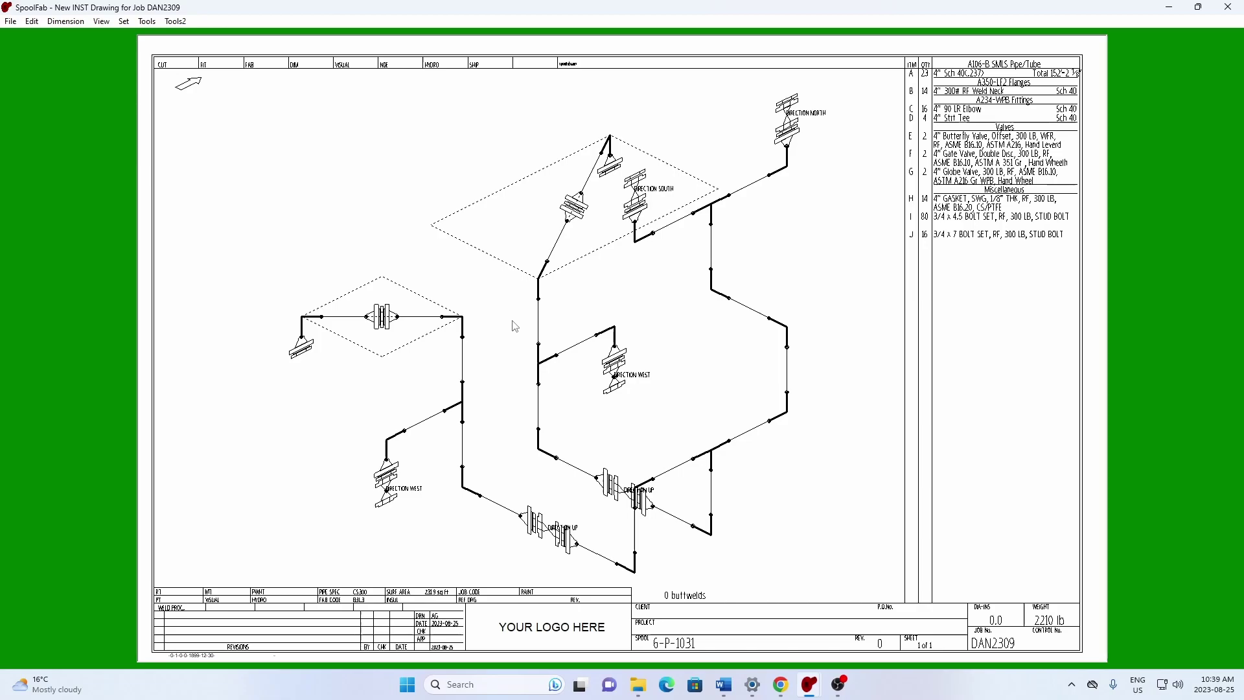
Step through the 6-P-1031 items, lengthening the first short pipe and the up-left pipe
key("Right")
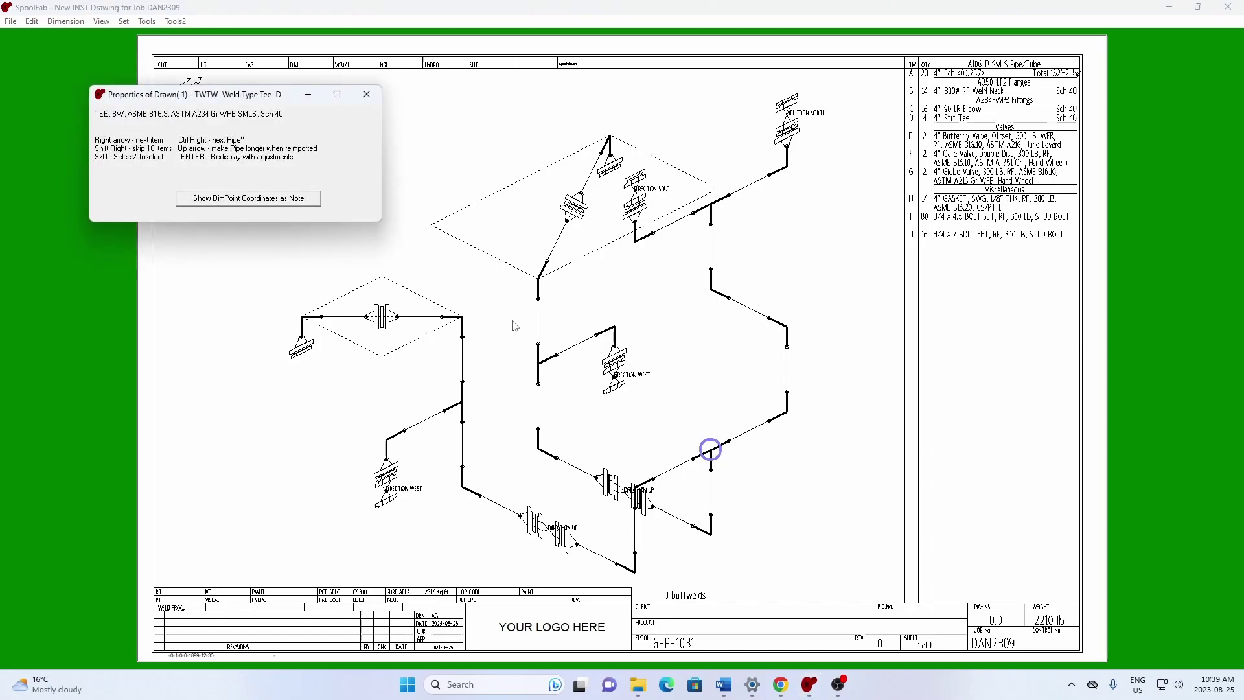
key("Right")
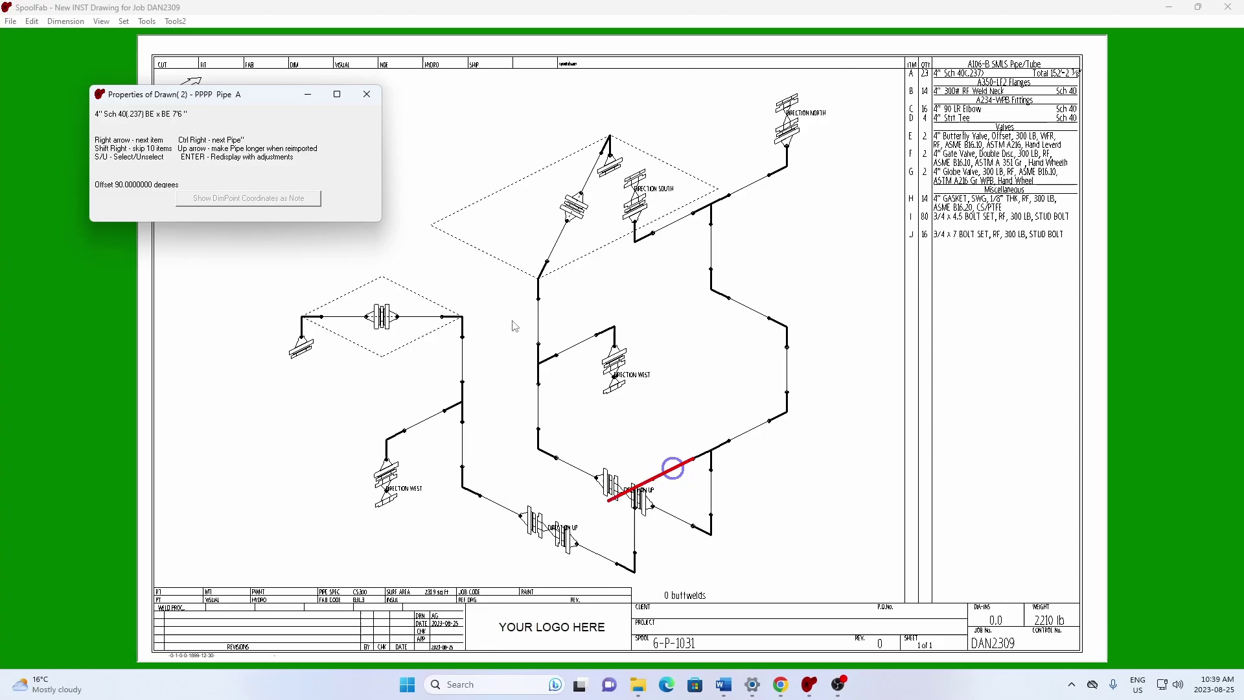
key("Up")
key("ctrl+Right")
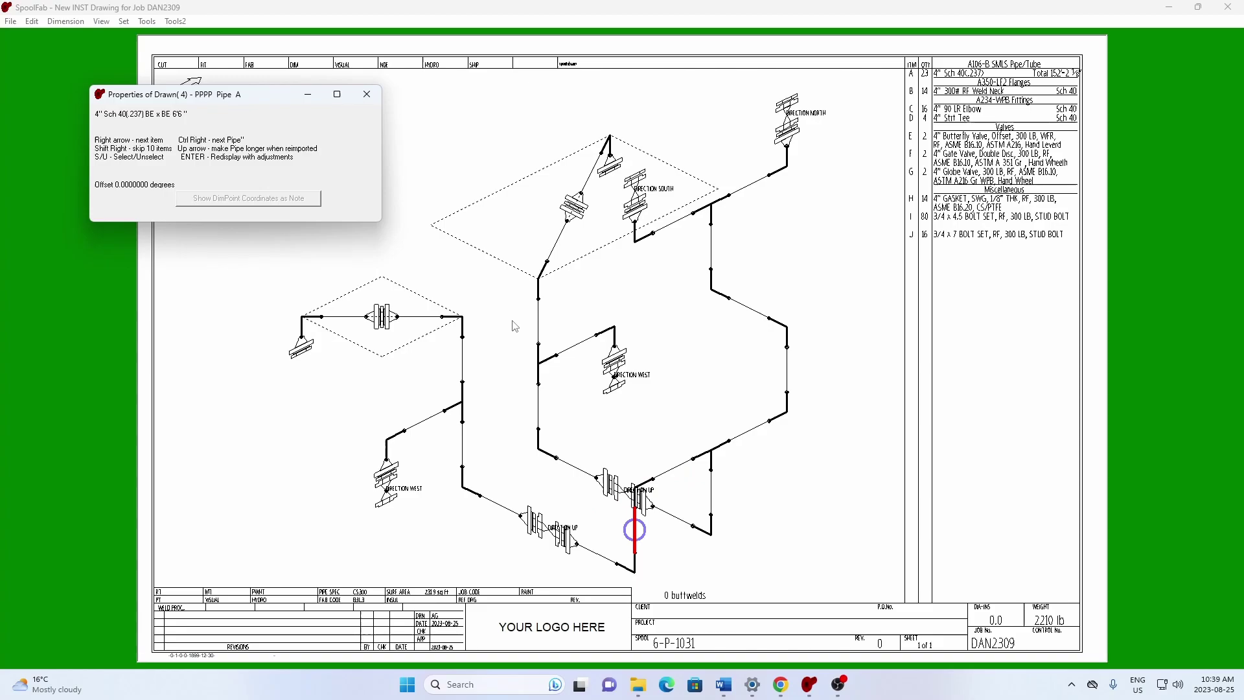
key("ctrl+Right")
key("ctrl+Right")
key("ctrl+Right")
key("ctrl+Right")
key("ctrl+Right")
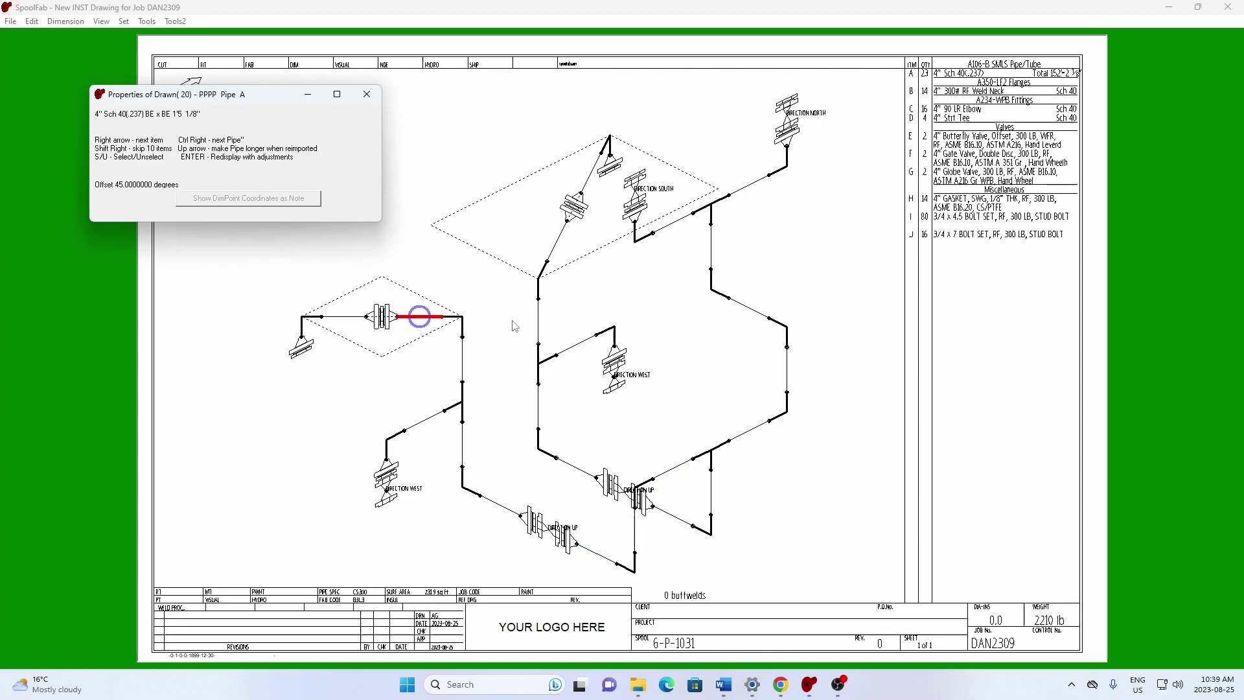
key("ctrl+Right")
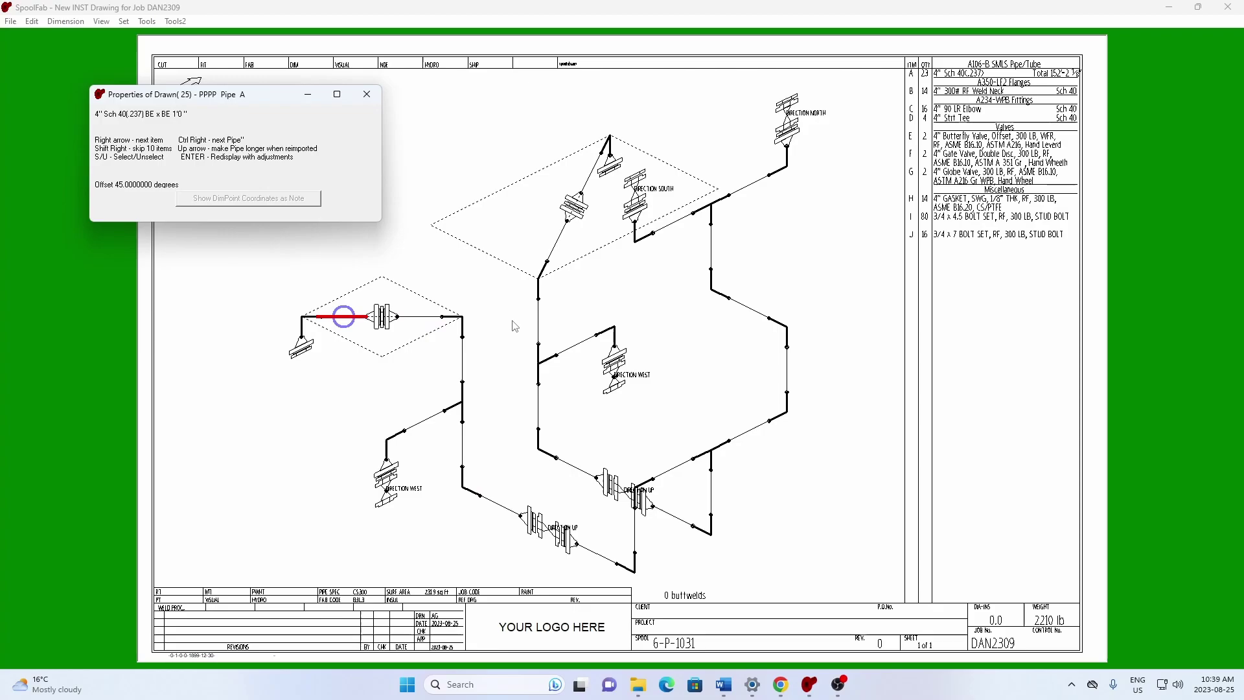
key("ctrl+Right")
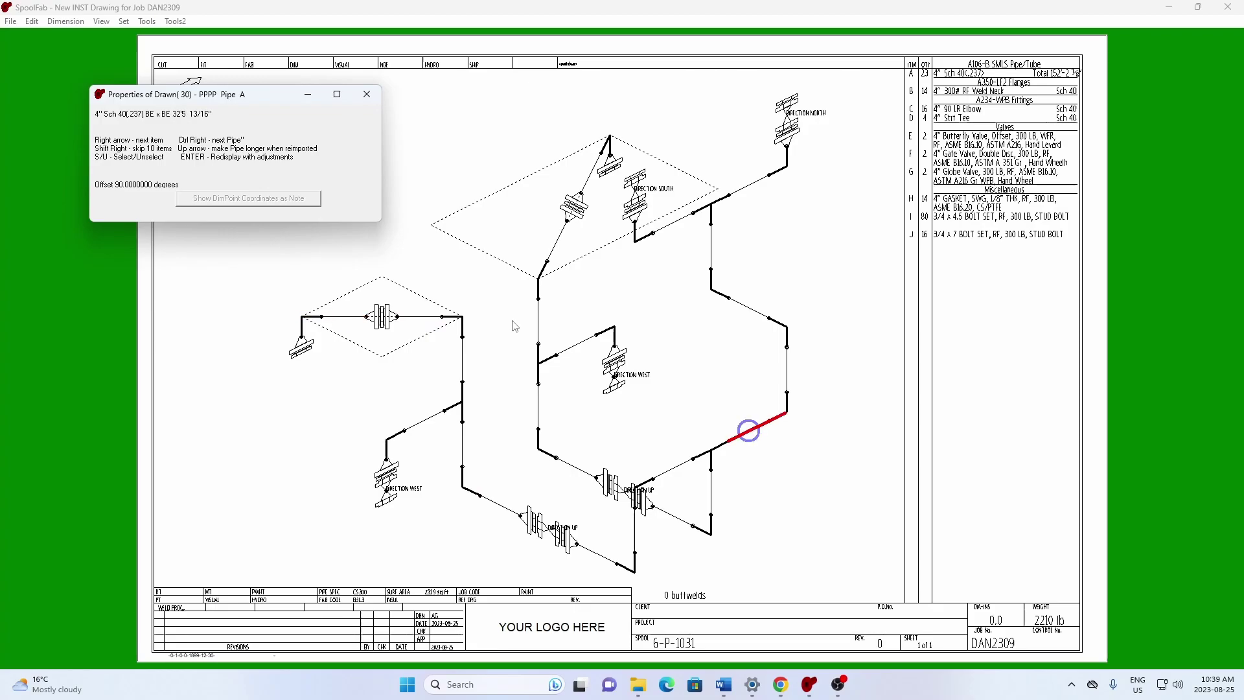
key("Right")
key("Right")
key("Right")
key("Right")
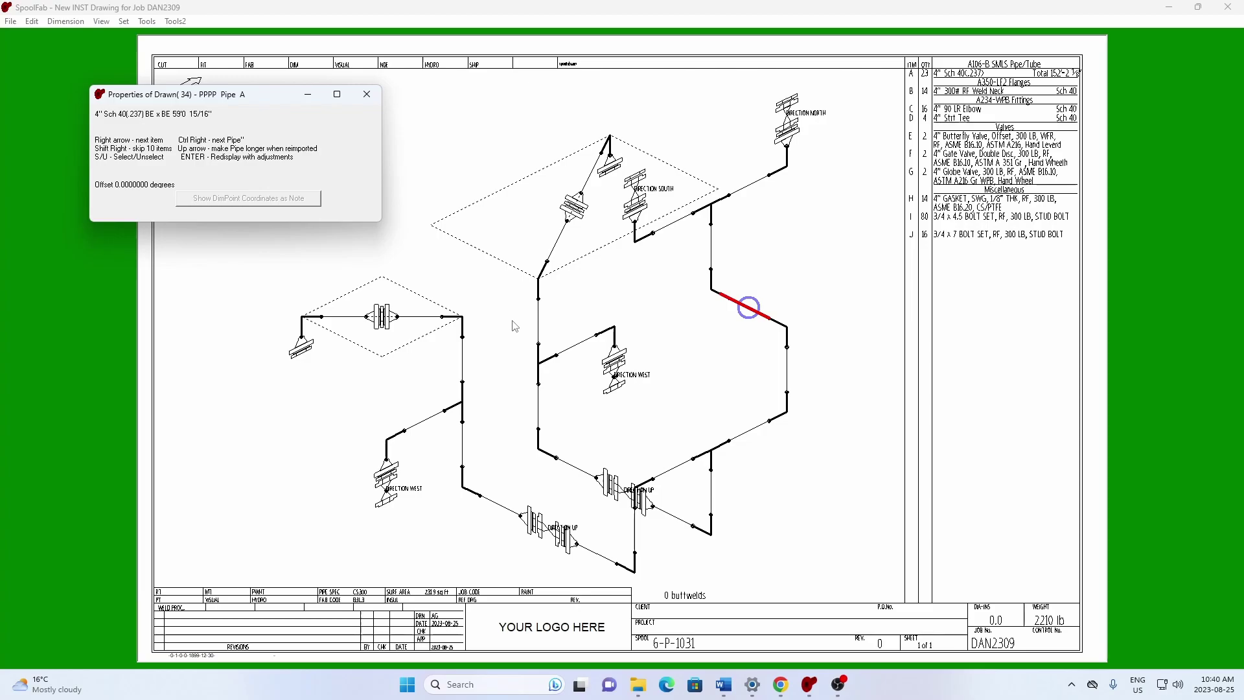
key("Up")
key("Up")
key("Up")
Lengthen the lower-right pipe twice and redisplay the isometric with the adjustments
key("Right")
key("Right")
key("shift+Right")
key("Right")
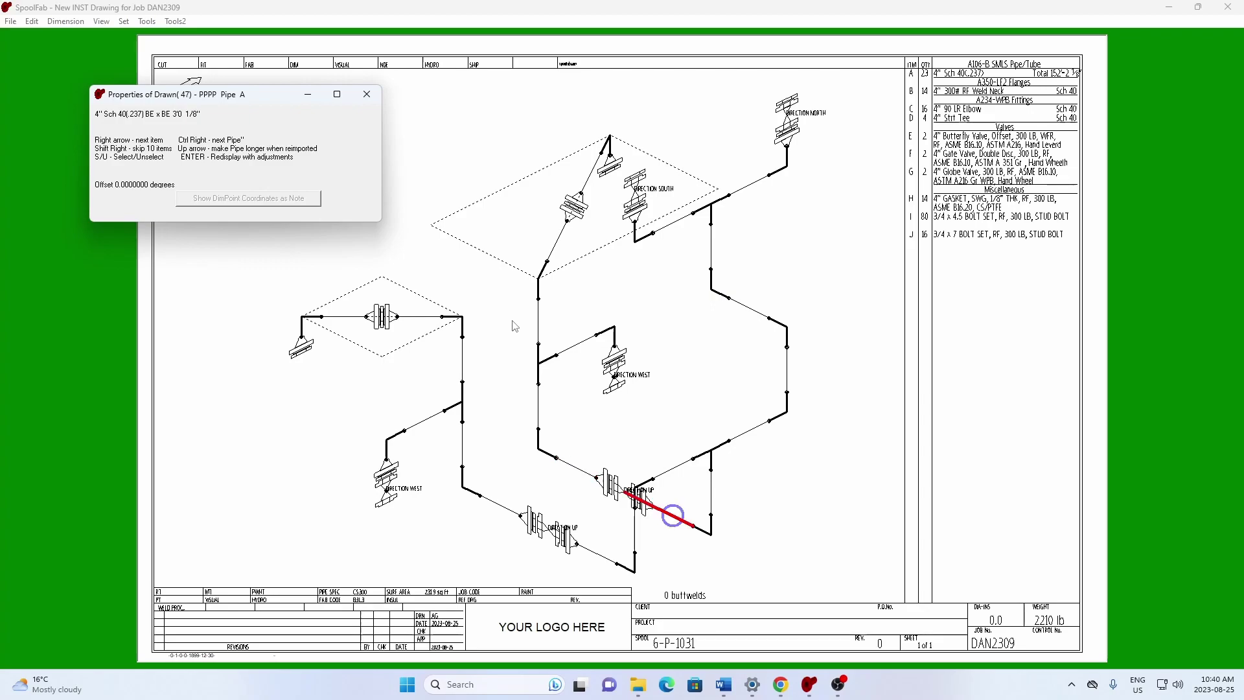
key("Up")
key("Up")
key("Up")
key("ctrl+Right")
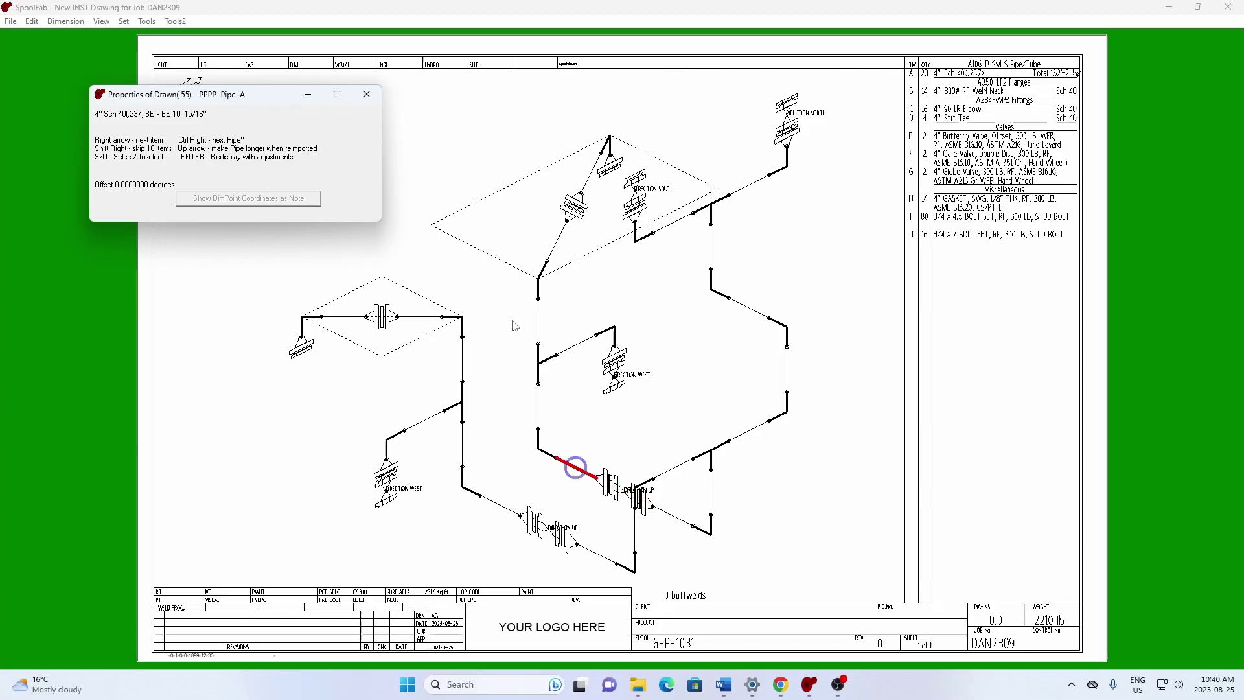
key("Up")
key("ctrl+Right")
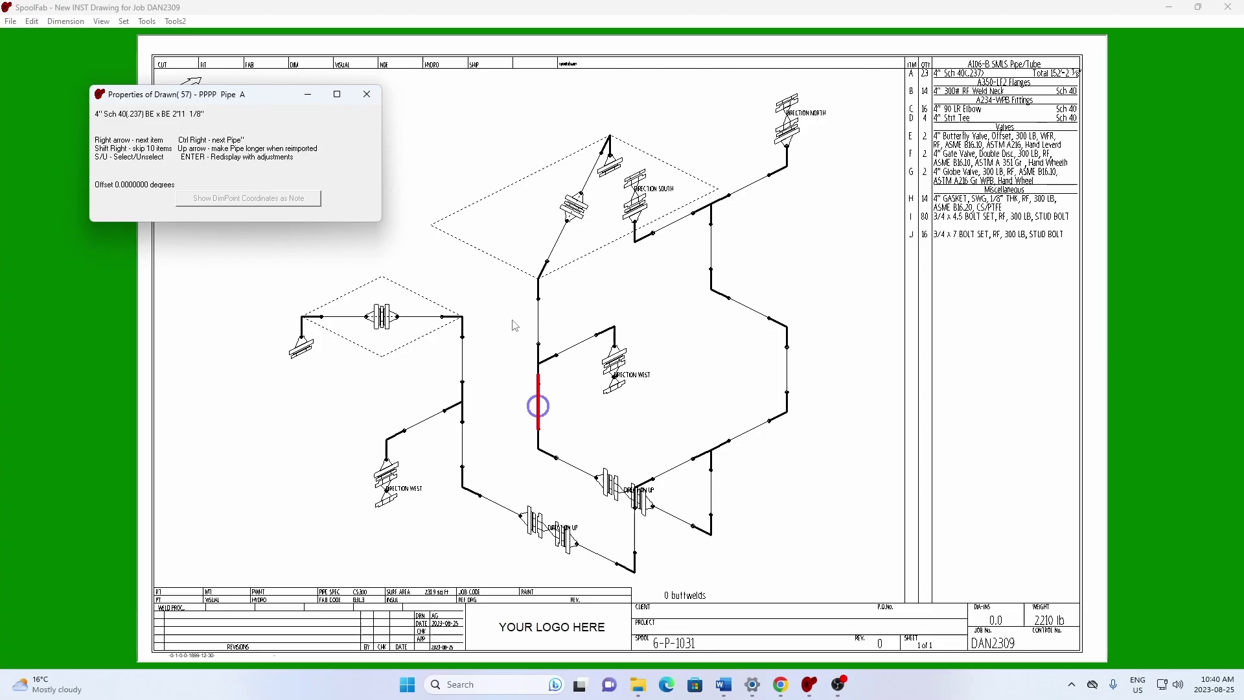
key("ctrl+Right")
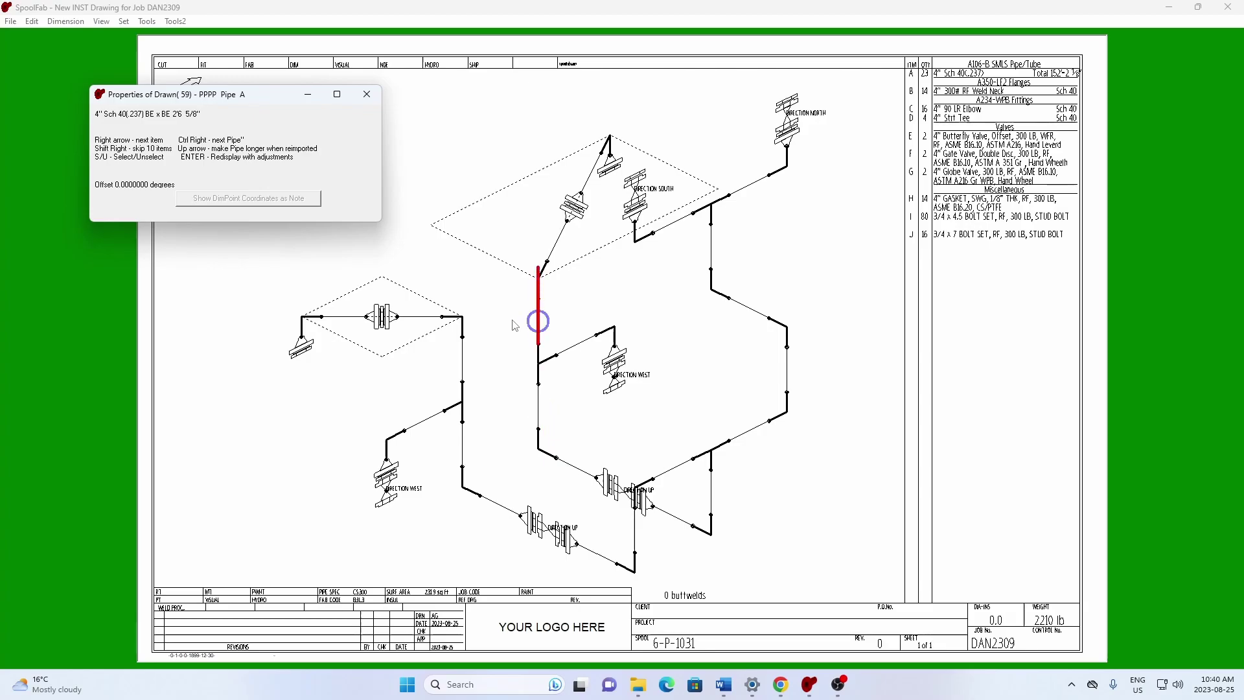
key("Return")
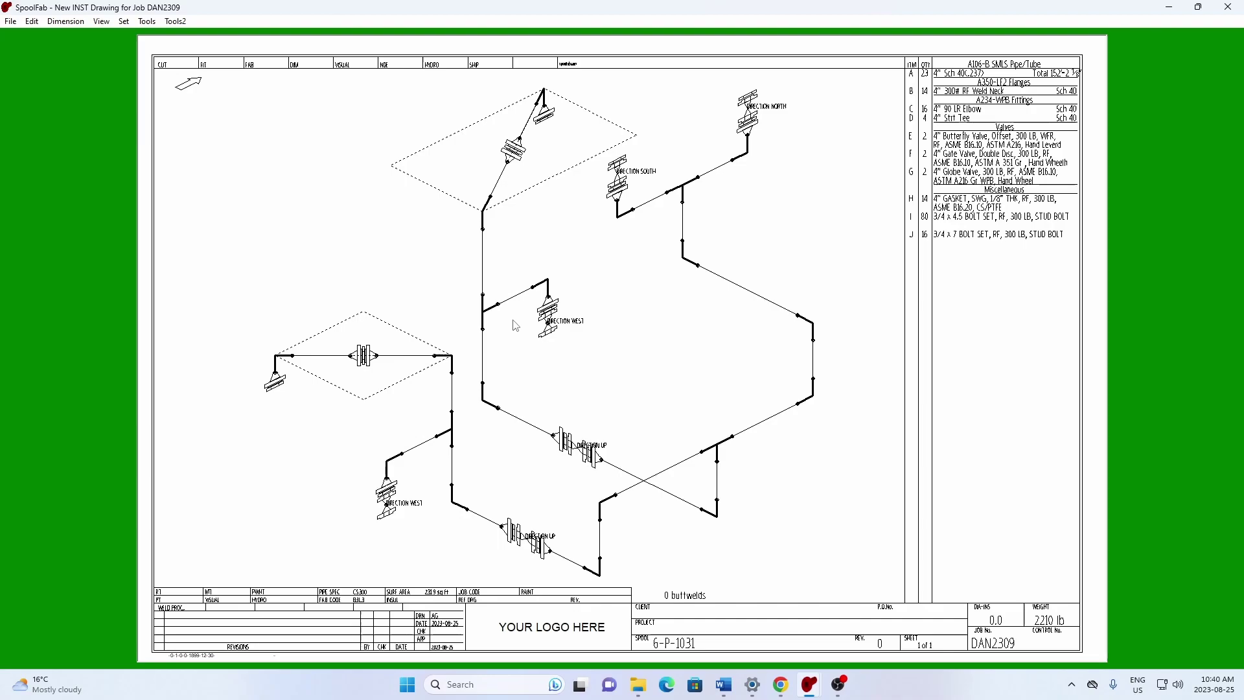
Save as Control No. 000006, Spool No. 6-P-1031, accepting the duplicate spool number warning
left_click(11, 23)
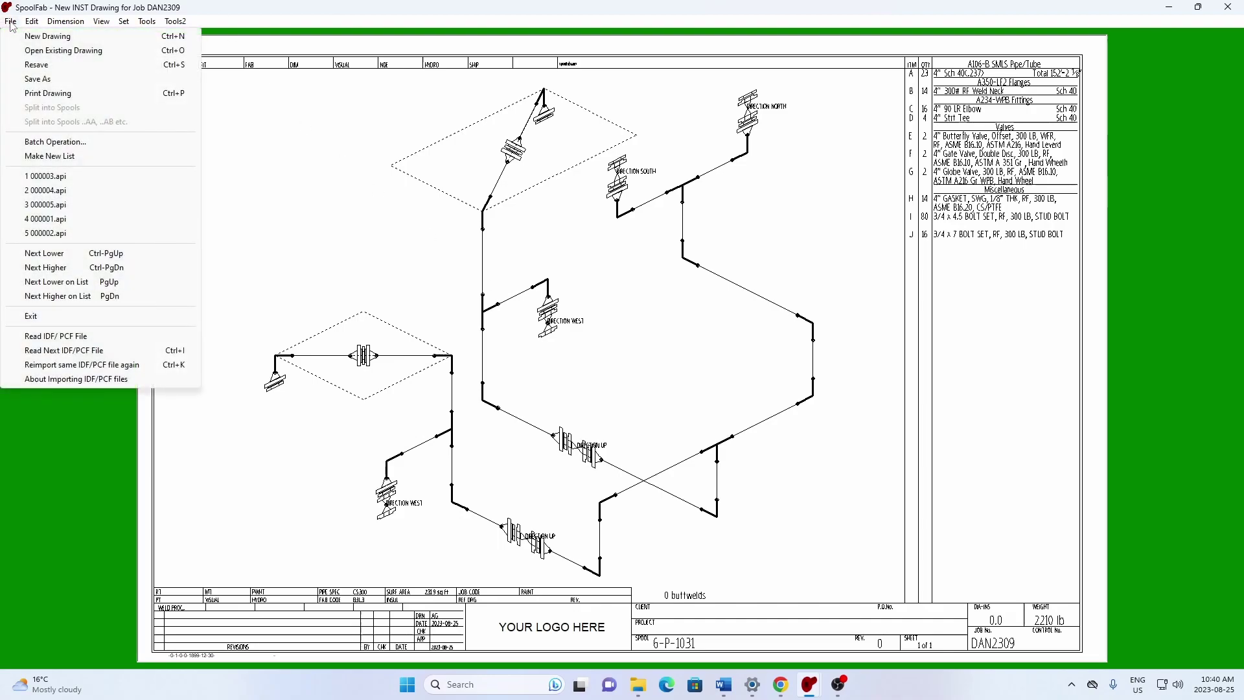
left_click(38, 79)
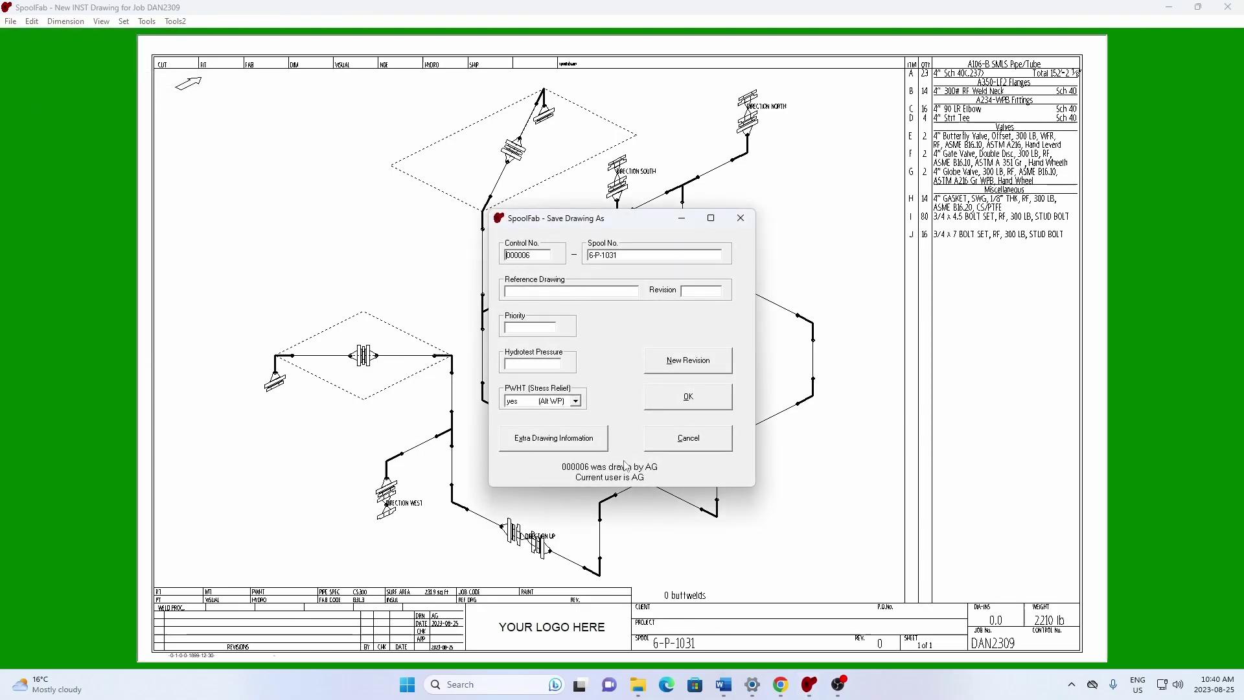
left_click(695, 400)
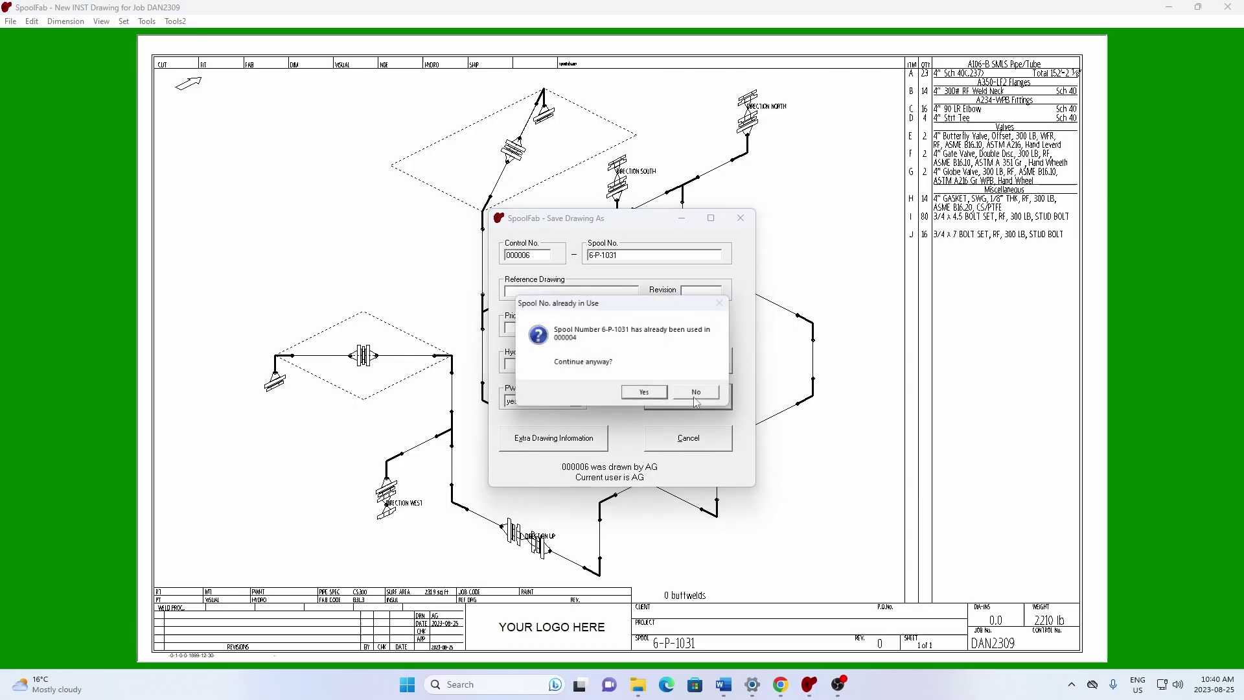
left_click(636, 395)
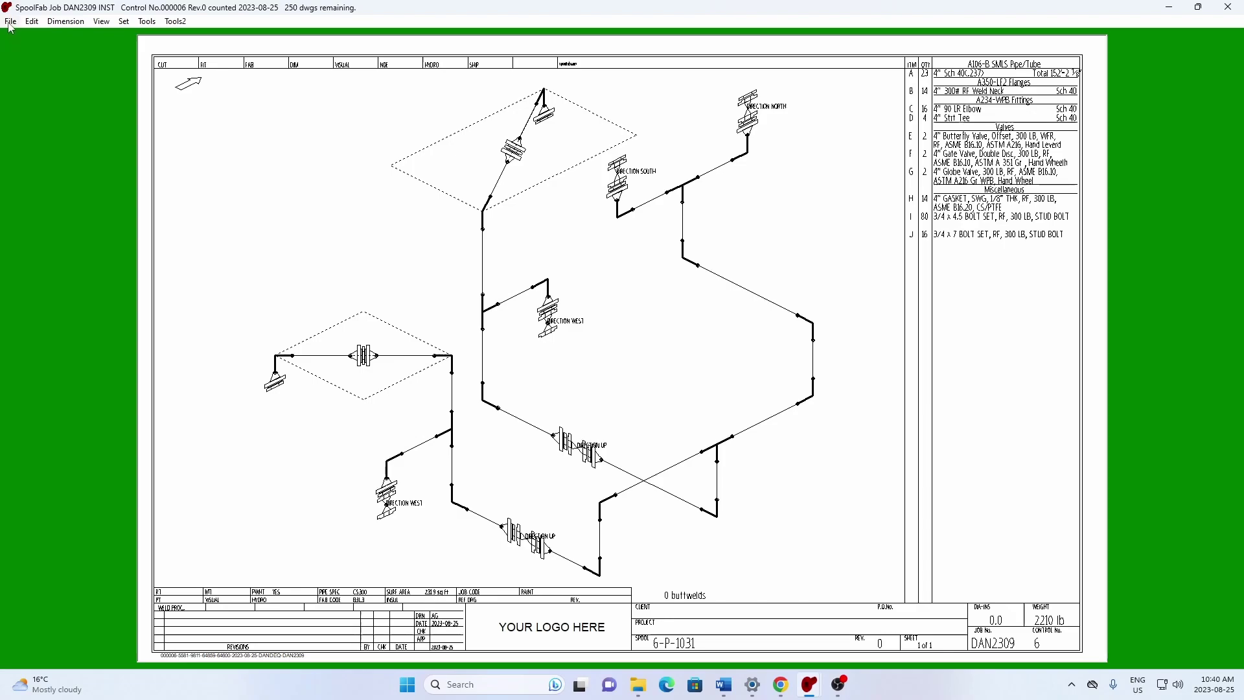
Show all dimensions and subdivide the 60'-0 15/16" pipe to create a 35'-0" piece
left_click(55, 25)
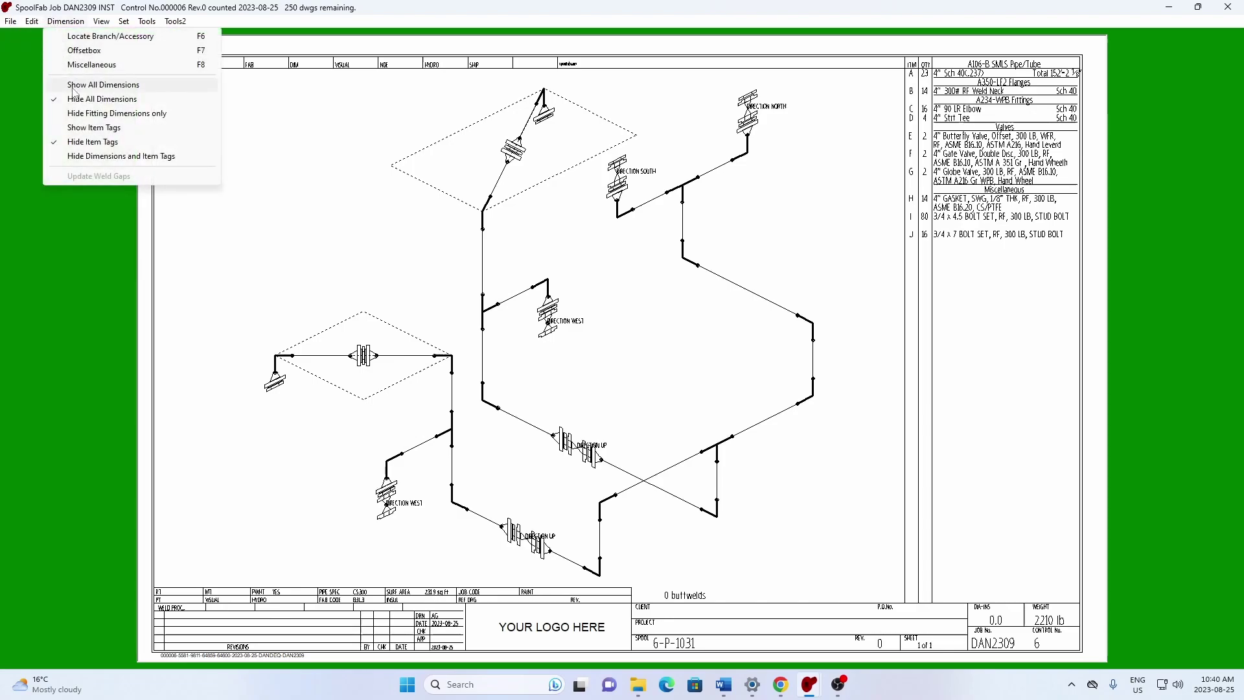
left_click(103, 84)
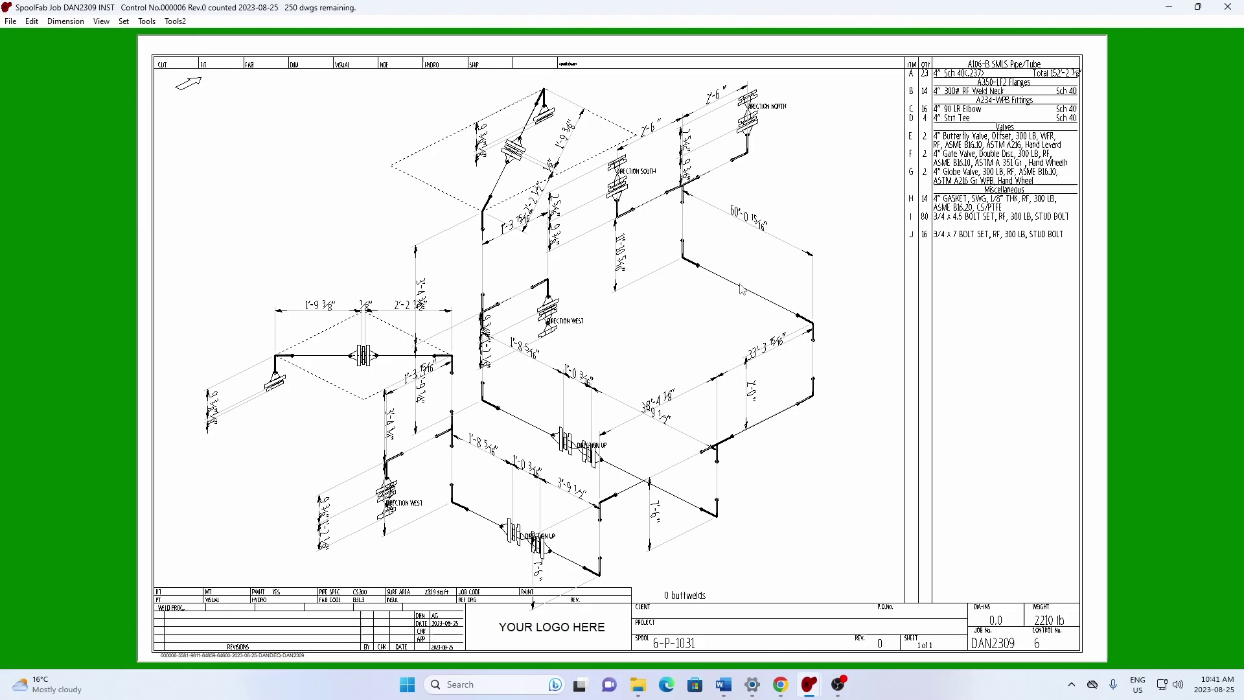
right_click(740, 286)
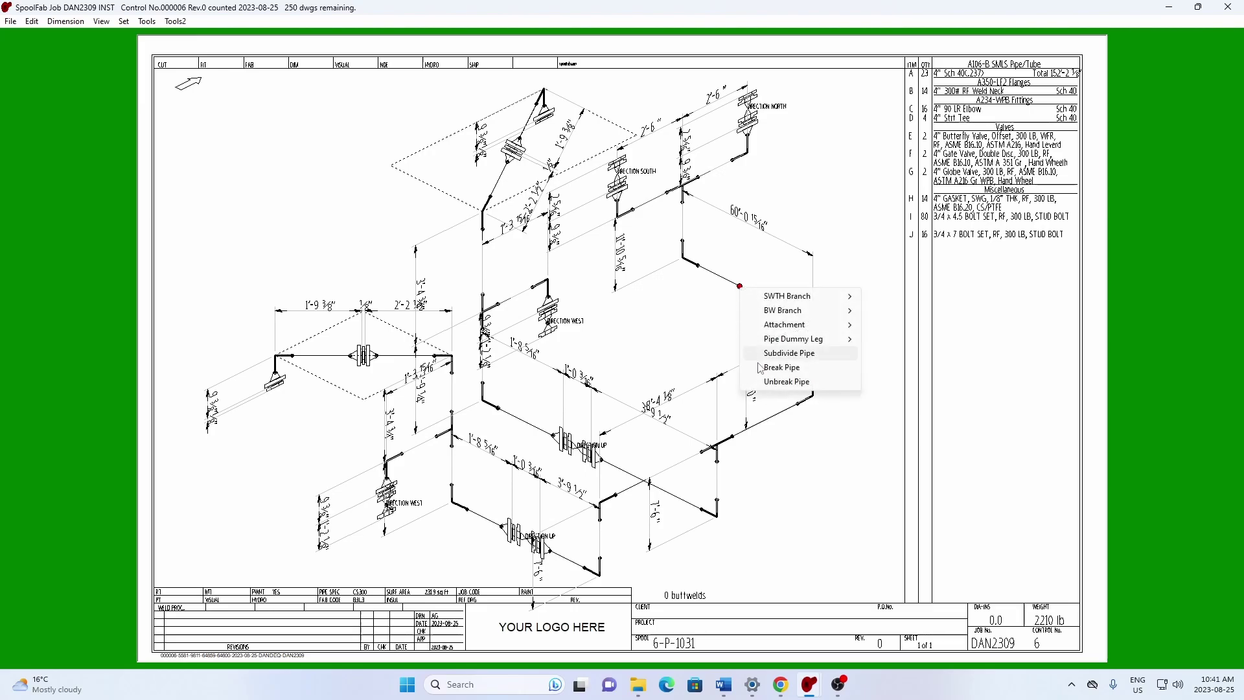
left_click(779, 355)
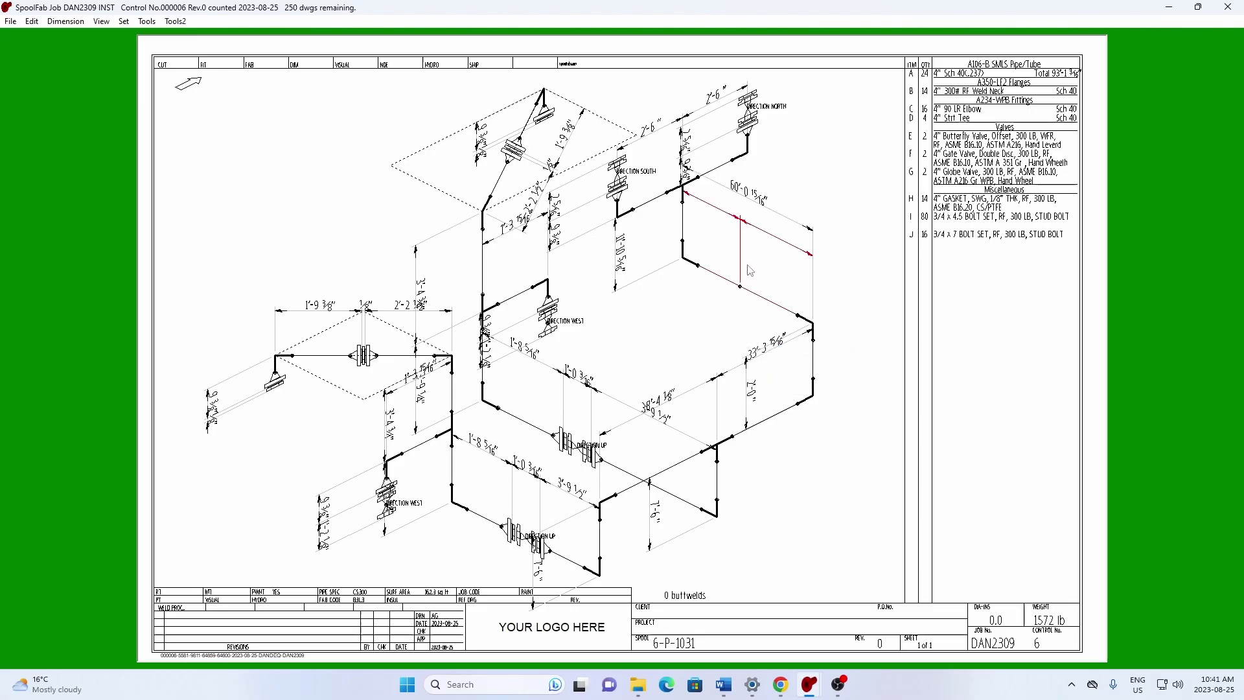
left_click(717, 211)
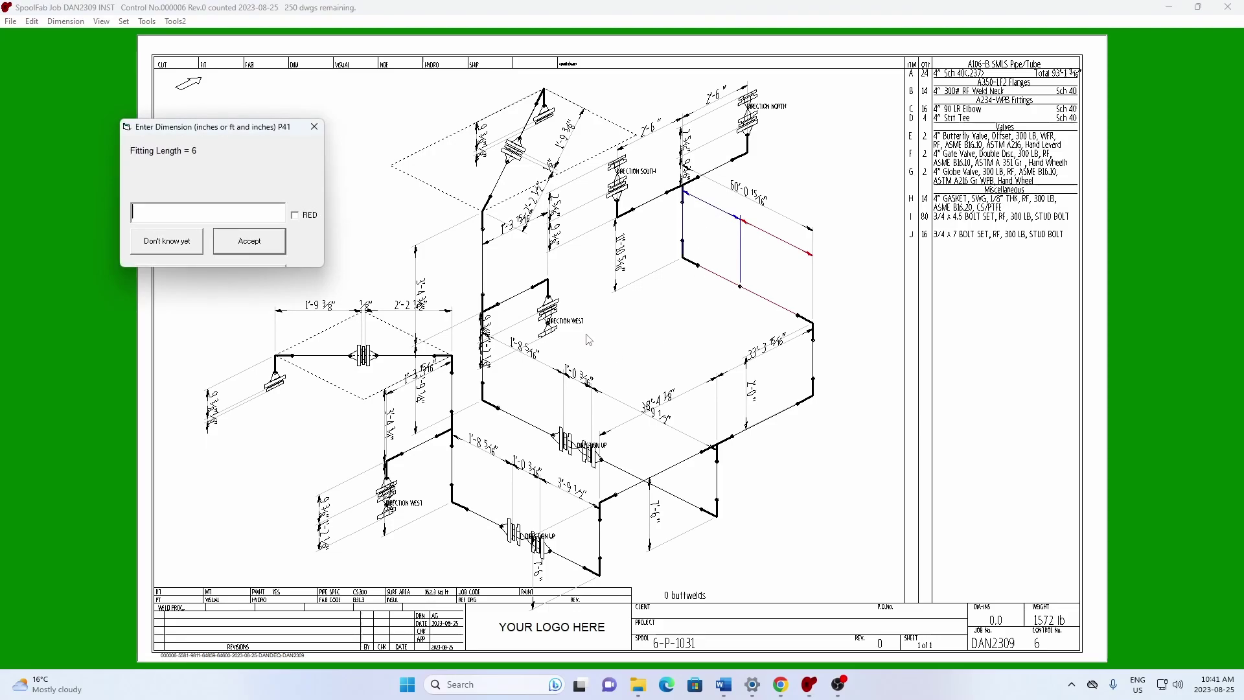
type("35'")
left_click(249, 241)
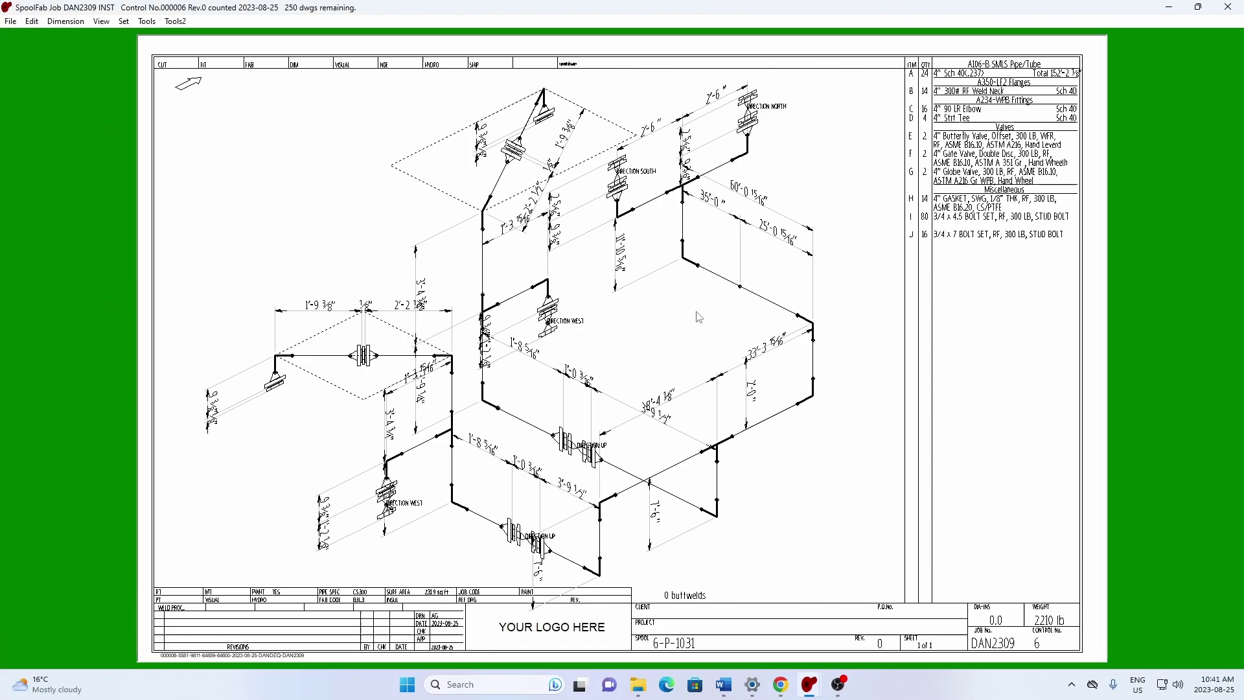
Hide all dimensions and add breakpoints at two pipe joints without adding trim
left_click(66, 23)
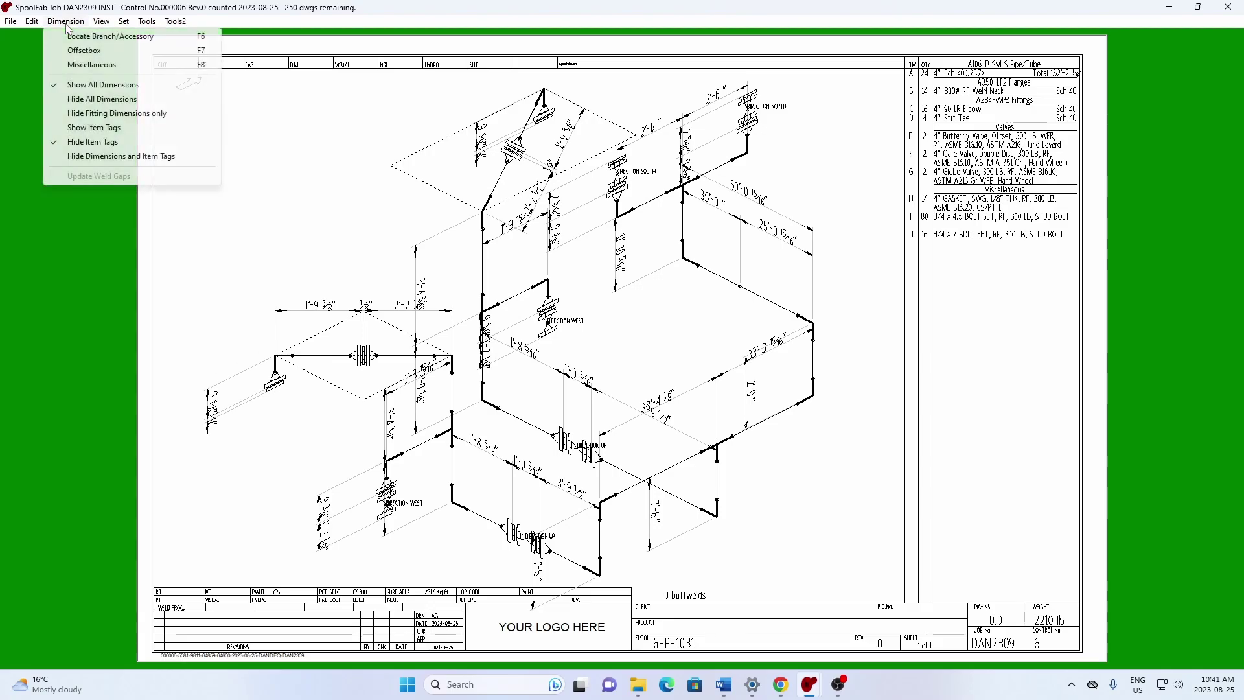
left_click(86, 100)
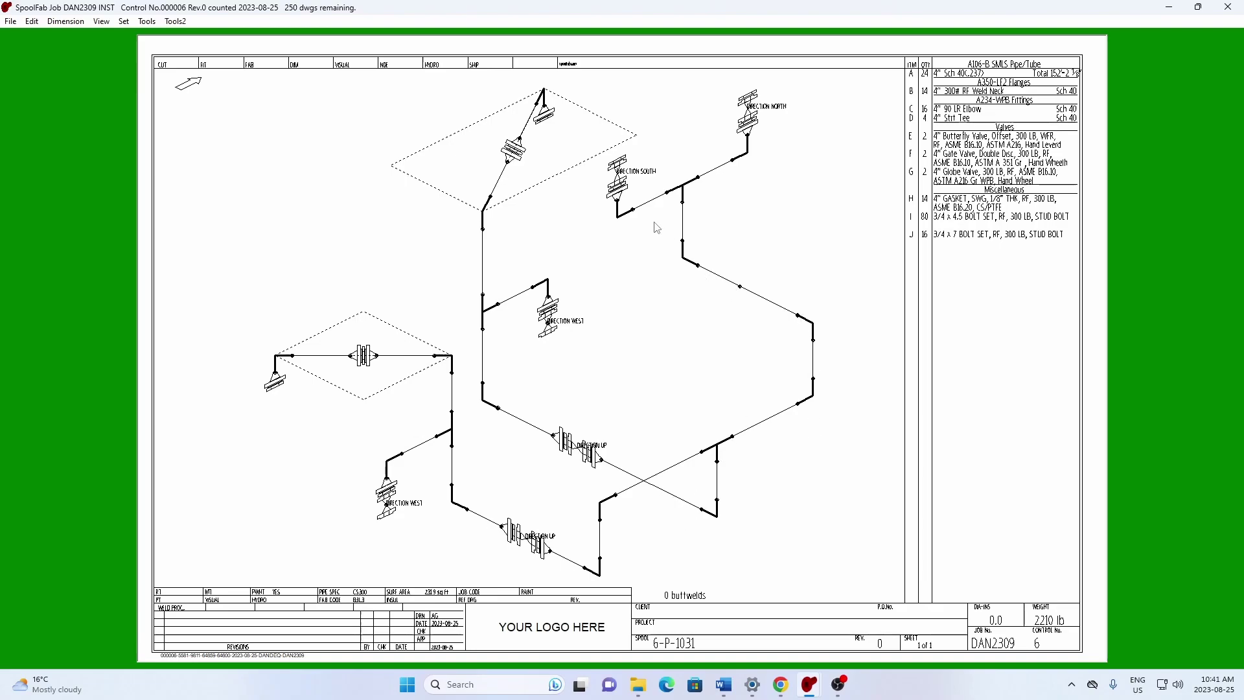
left_click(149, 22)
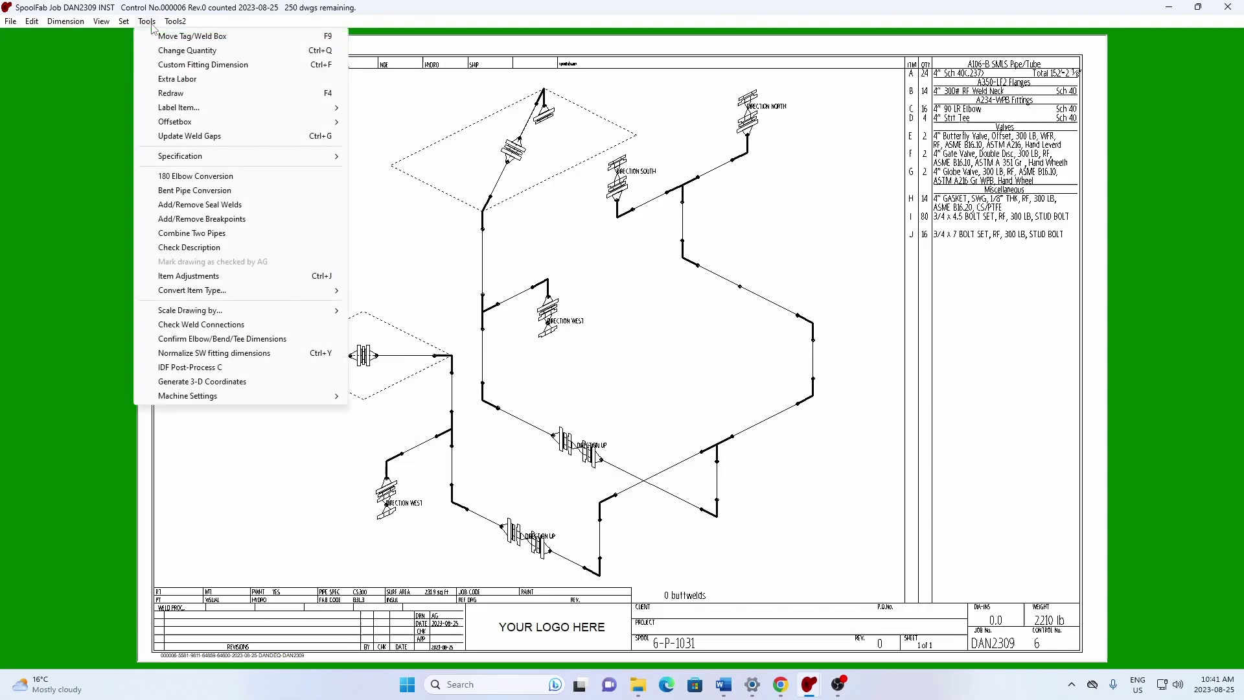
left_click(179, 219)
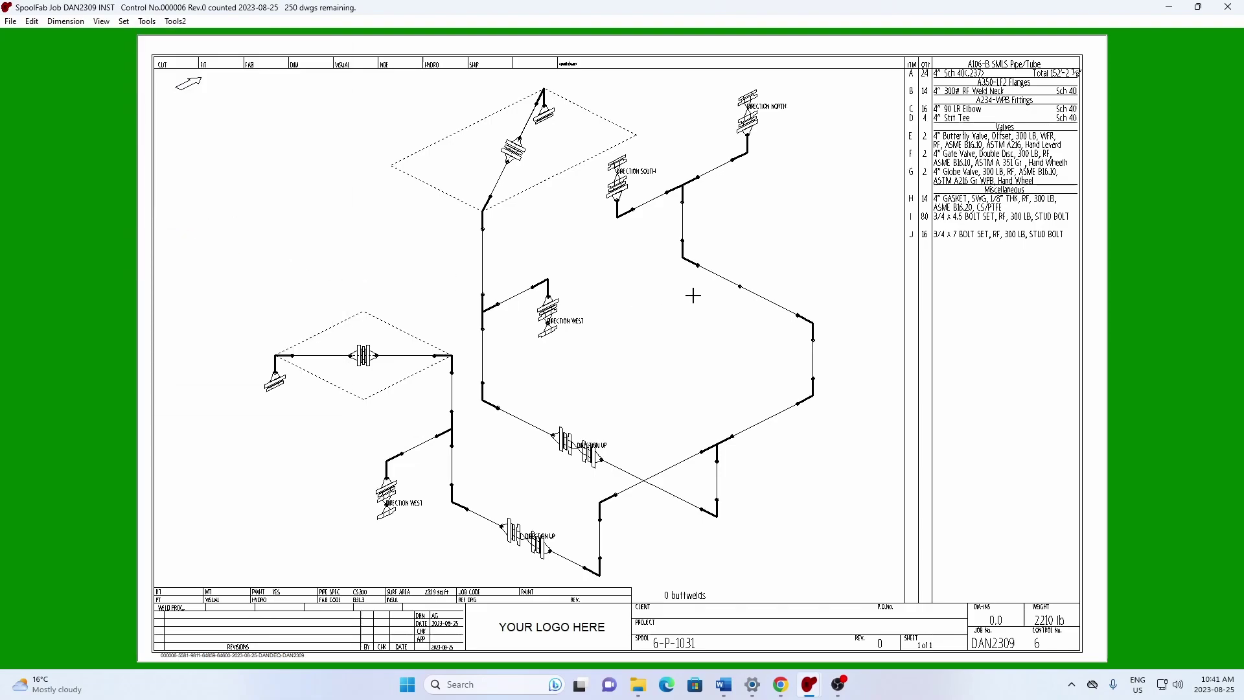
left_click(738, 287)
left_click(800, 399)
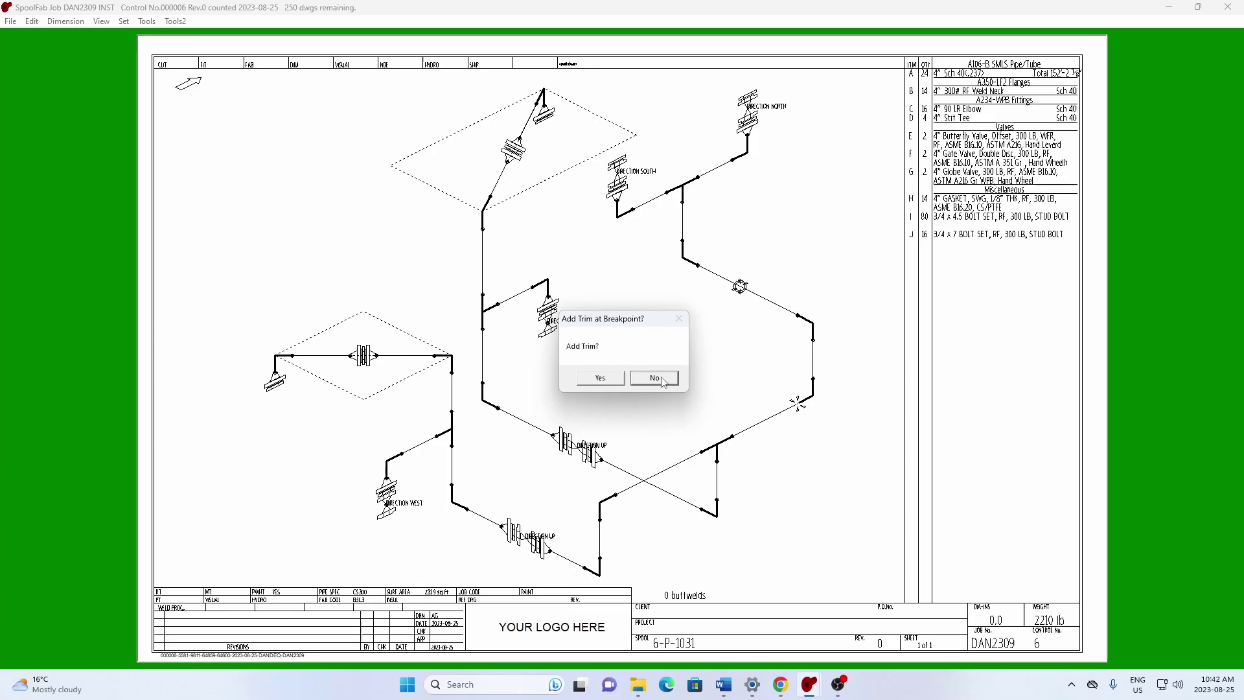
left_click(656, 378)
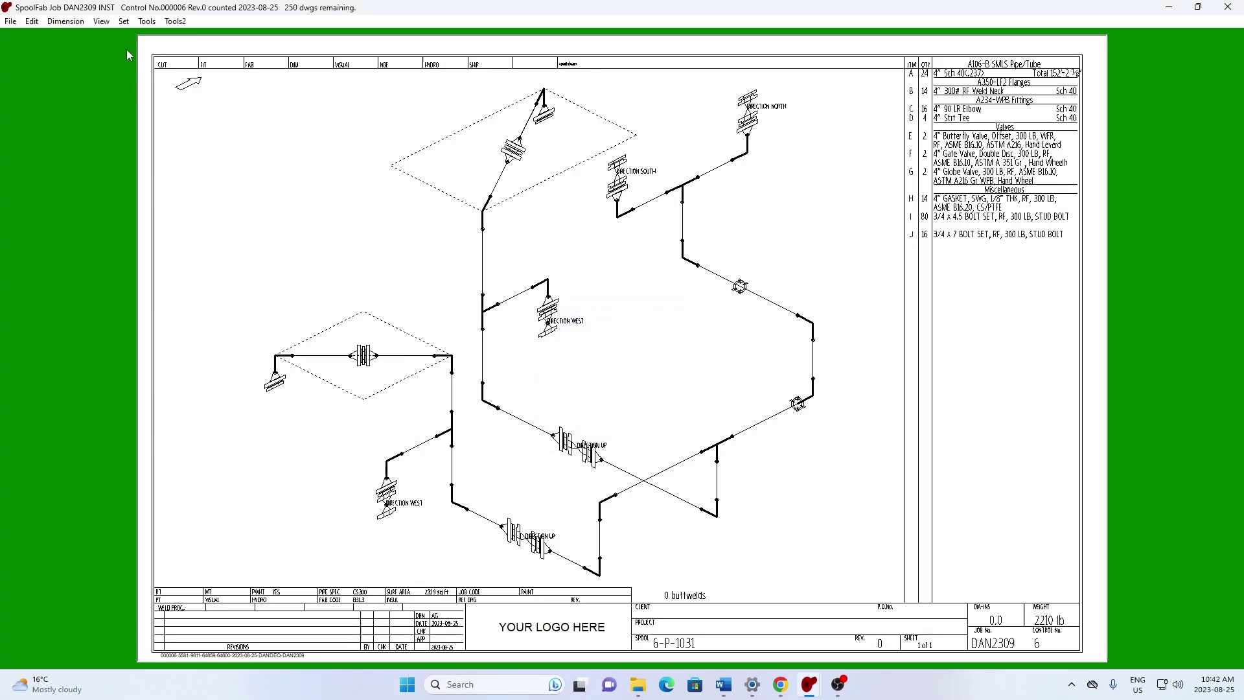
Resave the drawing to get 2 buttwelds and 8.0 DA-INS, dismissing the missing-weights warning
left_click(146, 21)
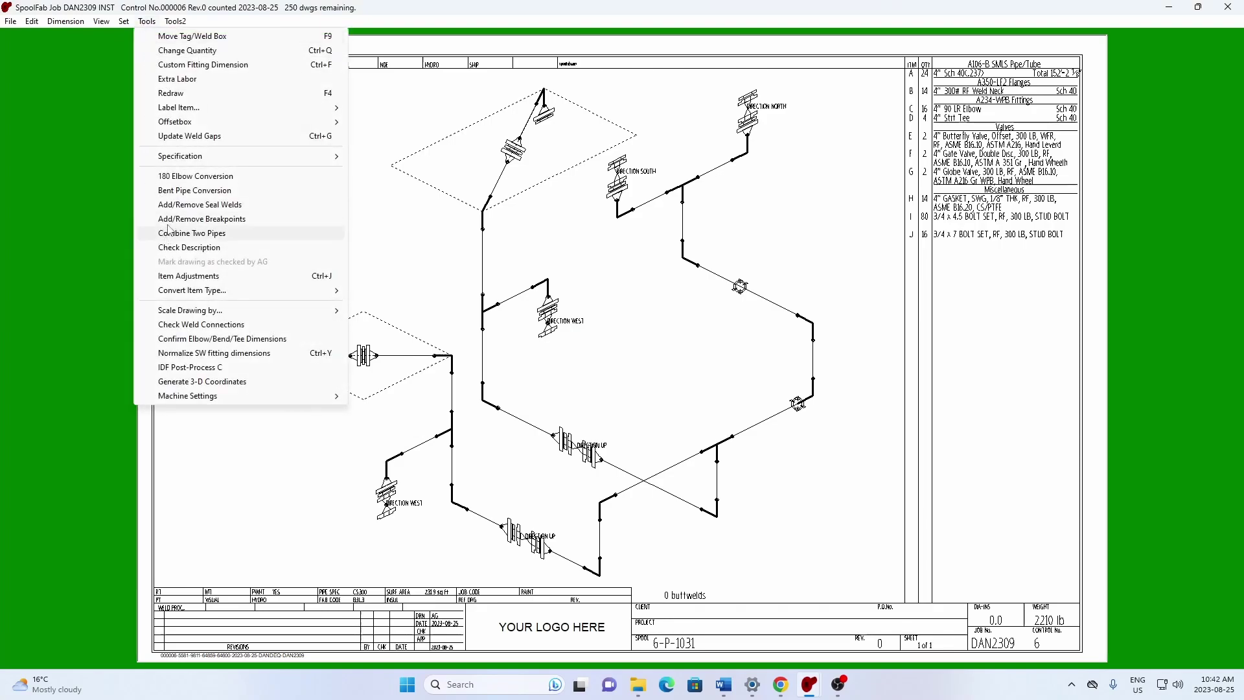
left_click(662, 367)
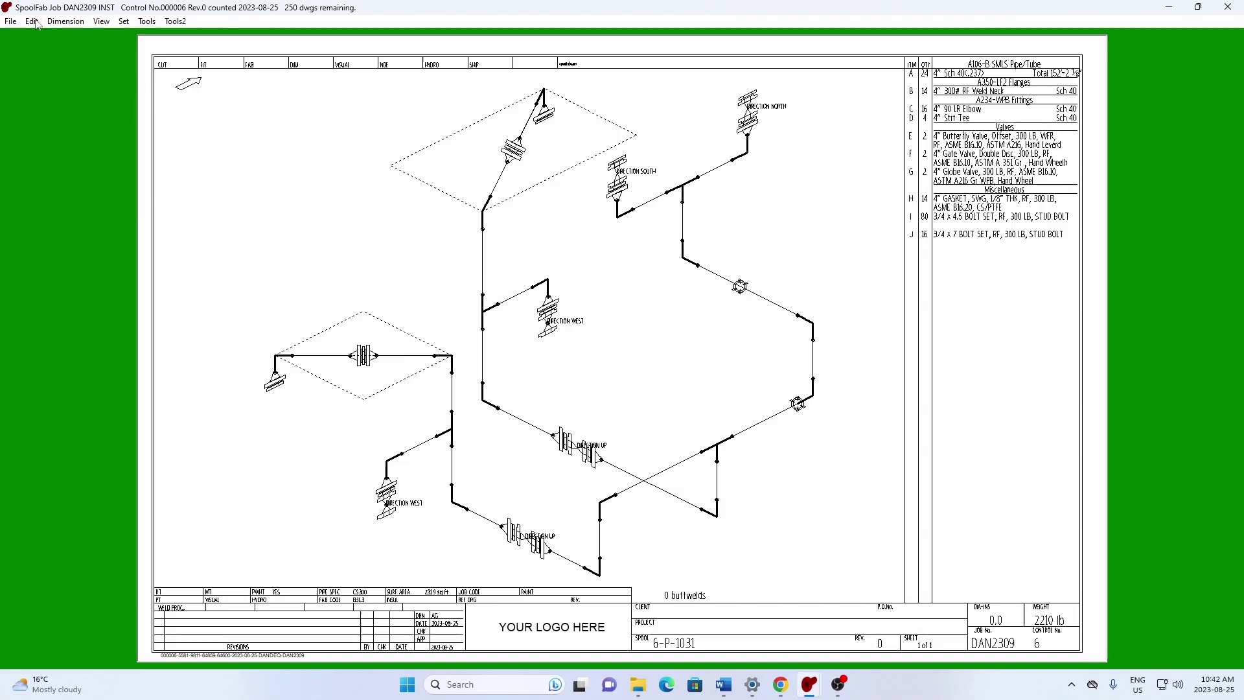
left_click(12, 23)
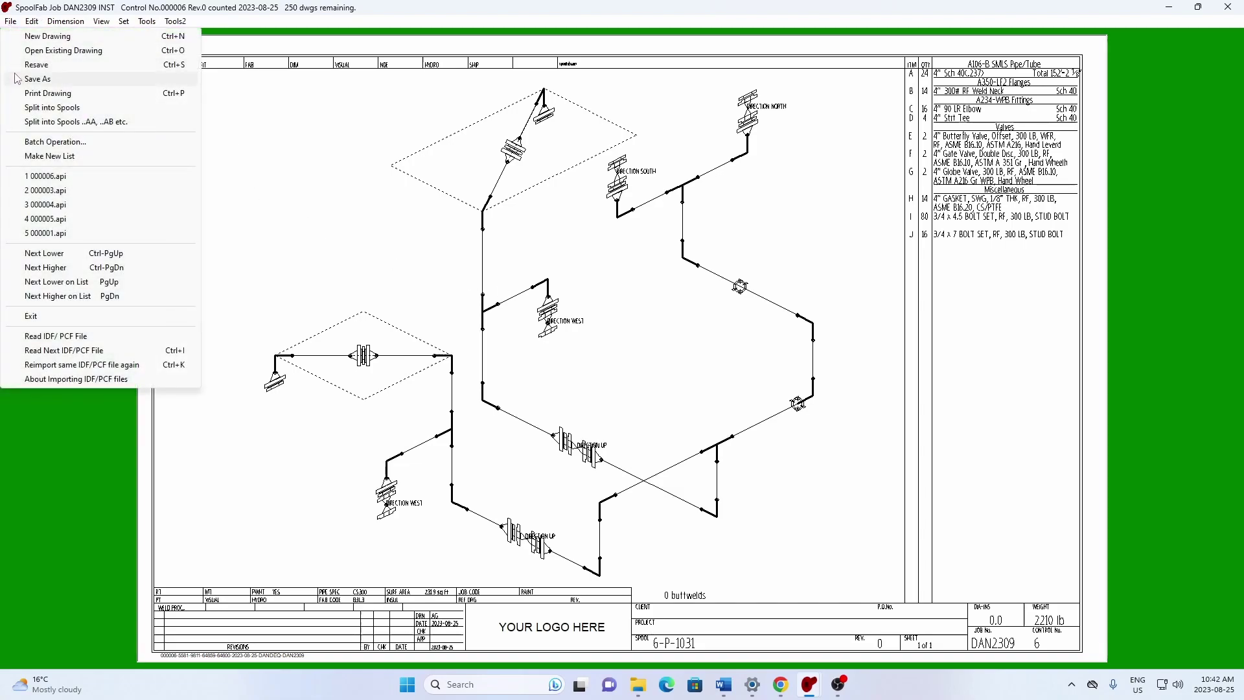
left_click(37, 65)
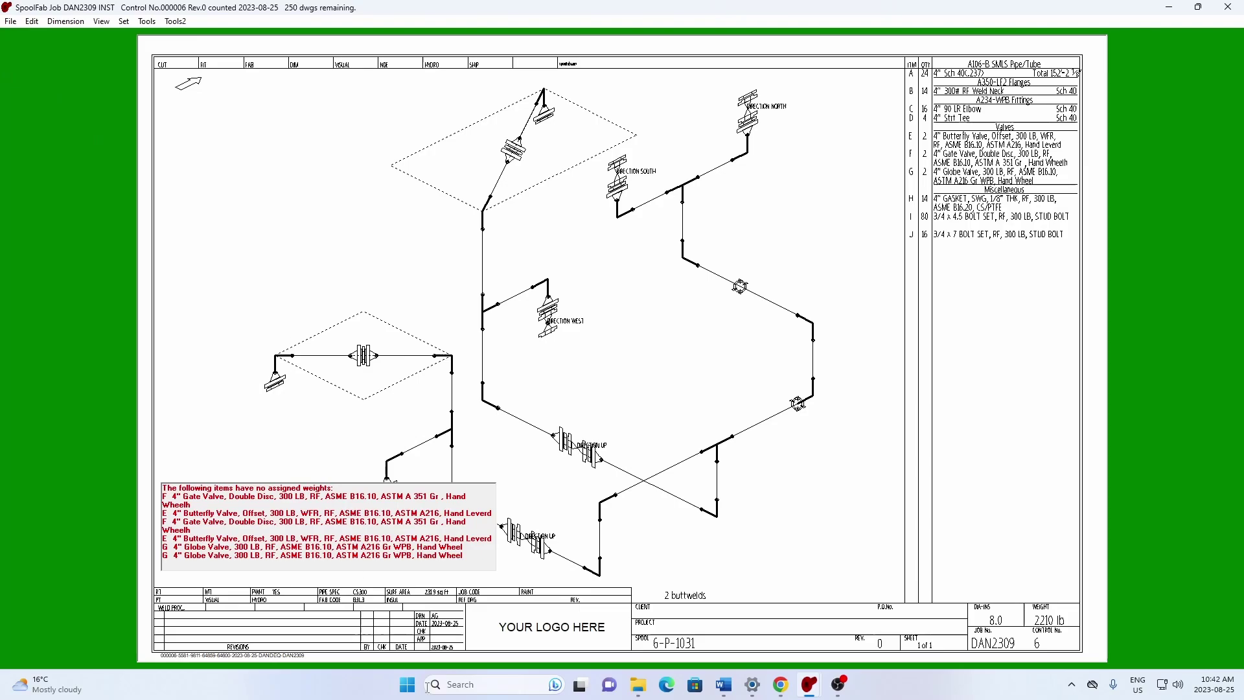
left_click(328, 511)
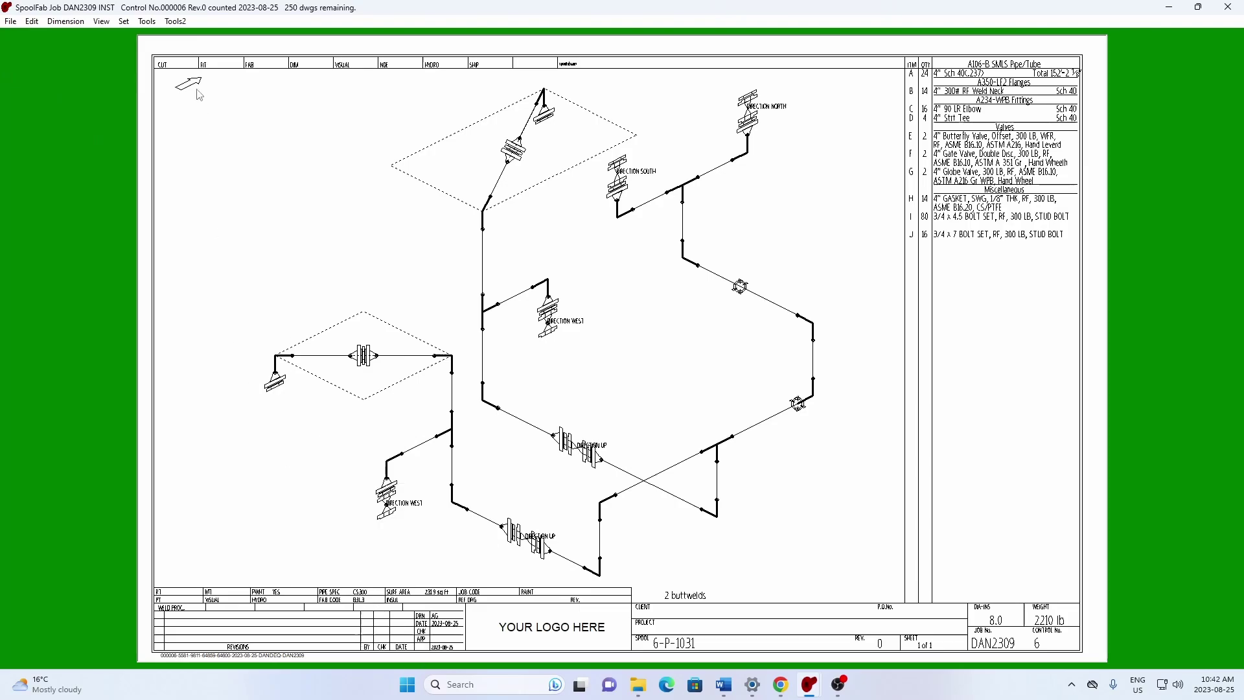
Split the drawing into spools and move the 4-item Spool D up to position B
left_click(11, 23)
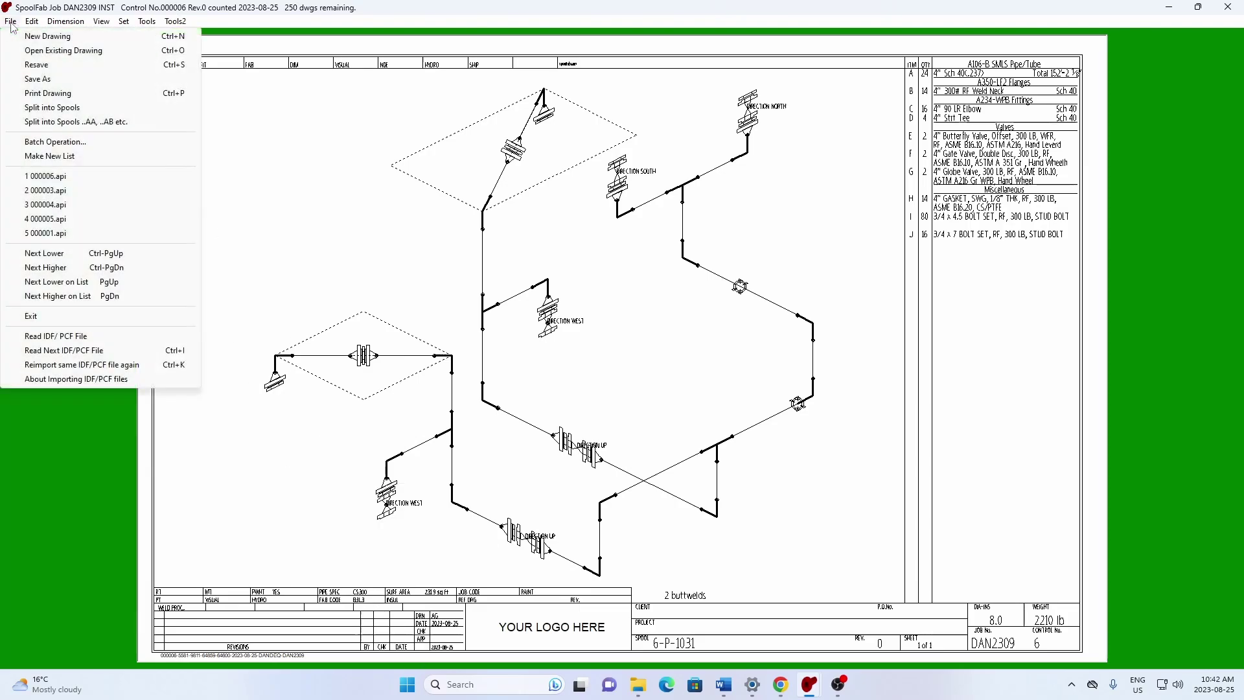
left_click(52, 108)
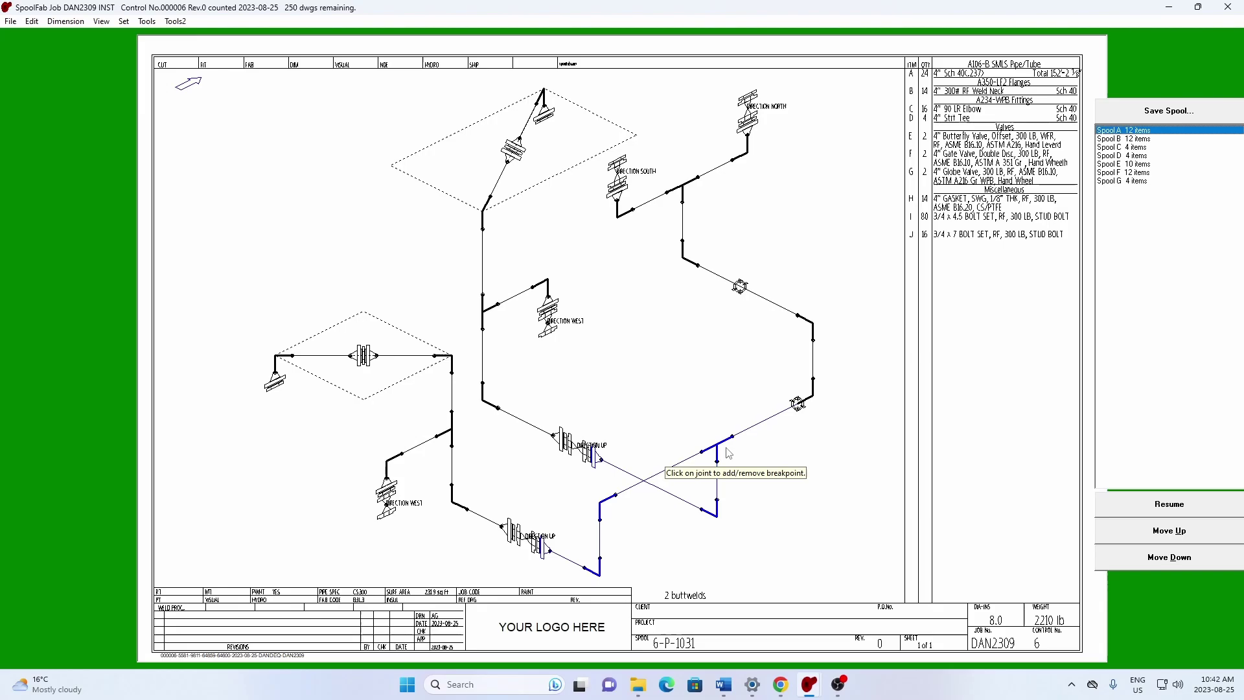
left_click(1129, 138)
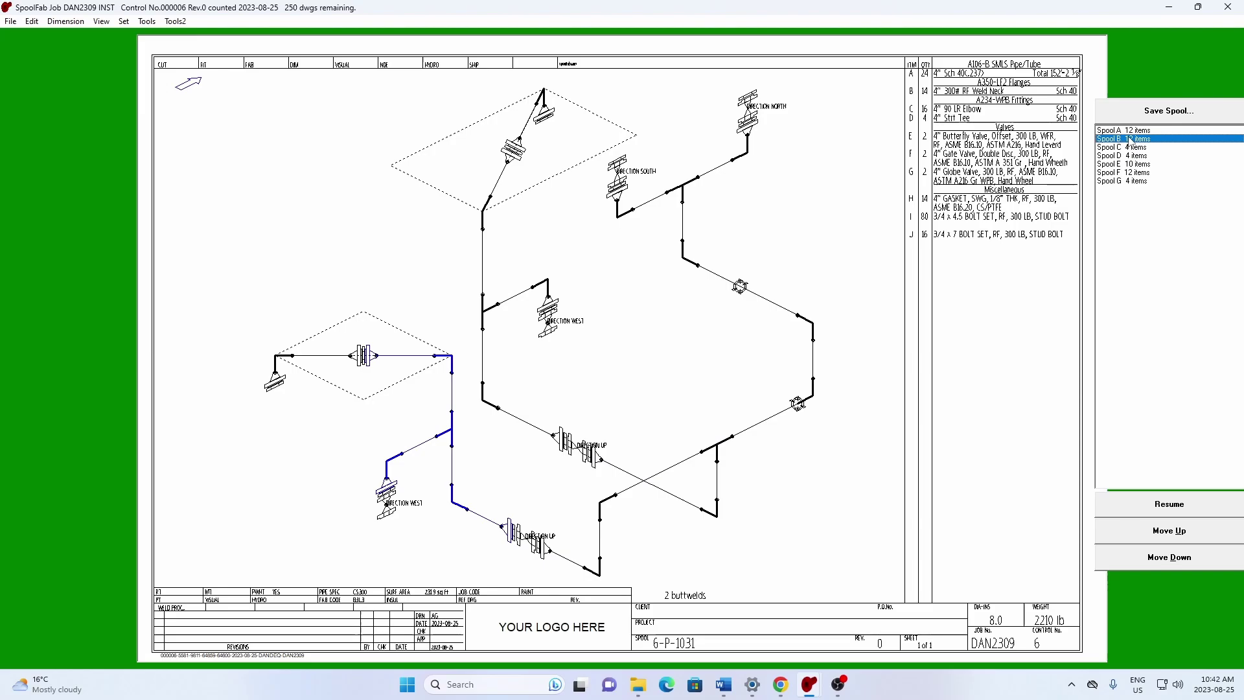
key("Down")
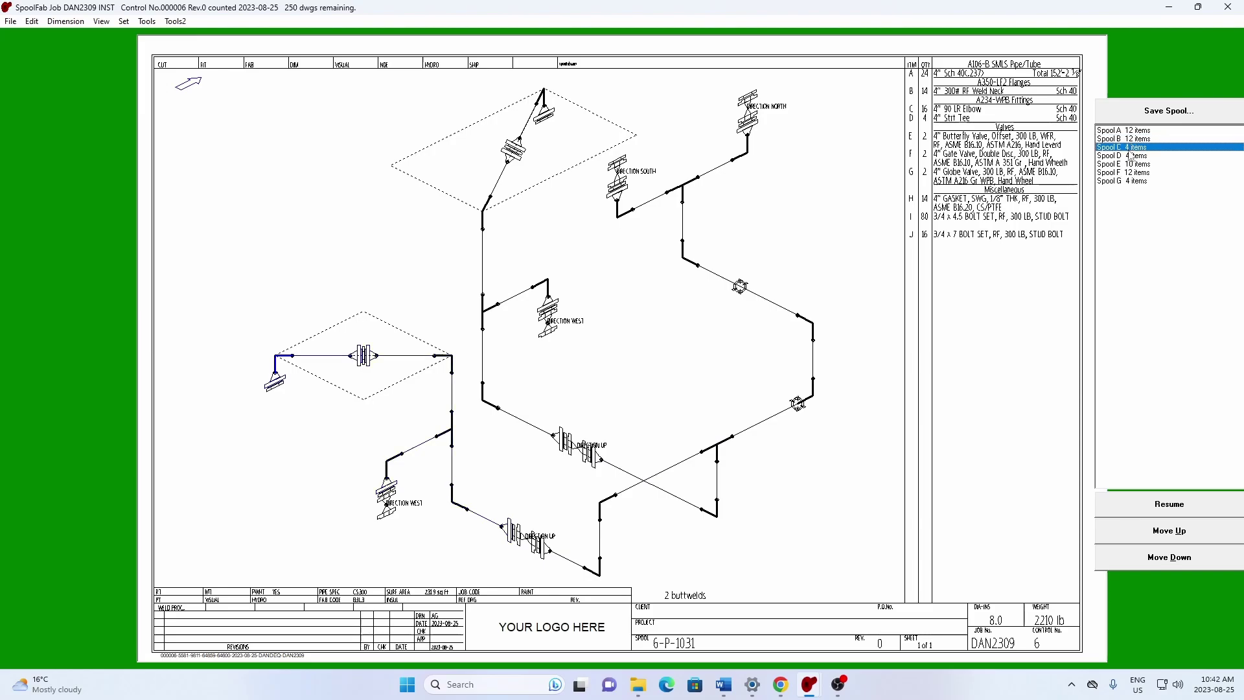
key("Down")
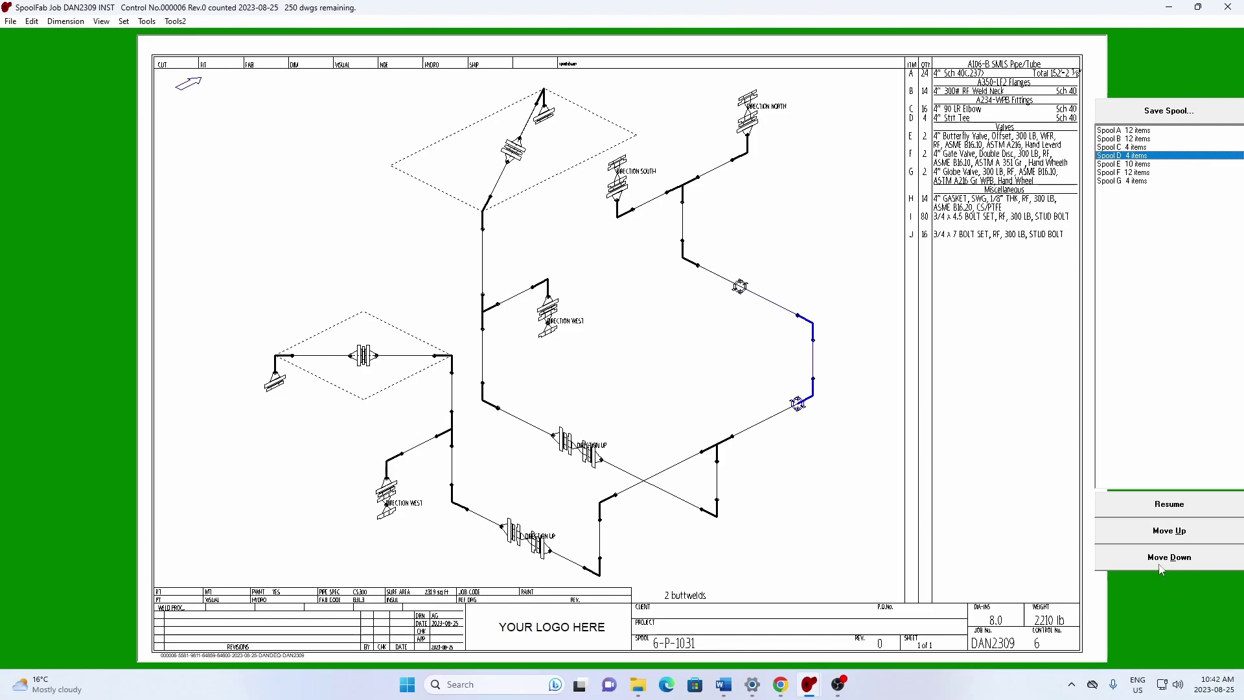
left_click(1159, 532)
left_click(1159, 532)
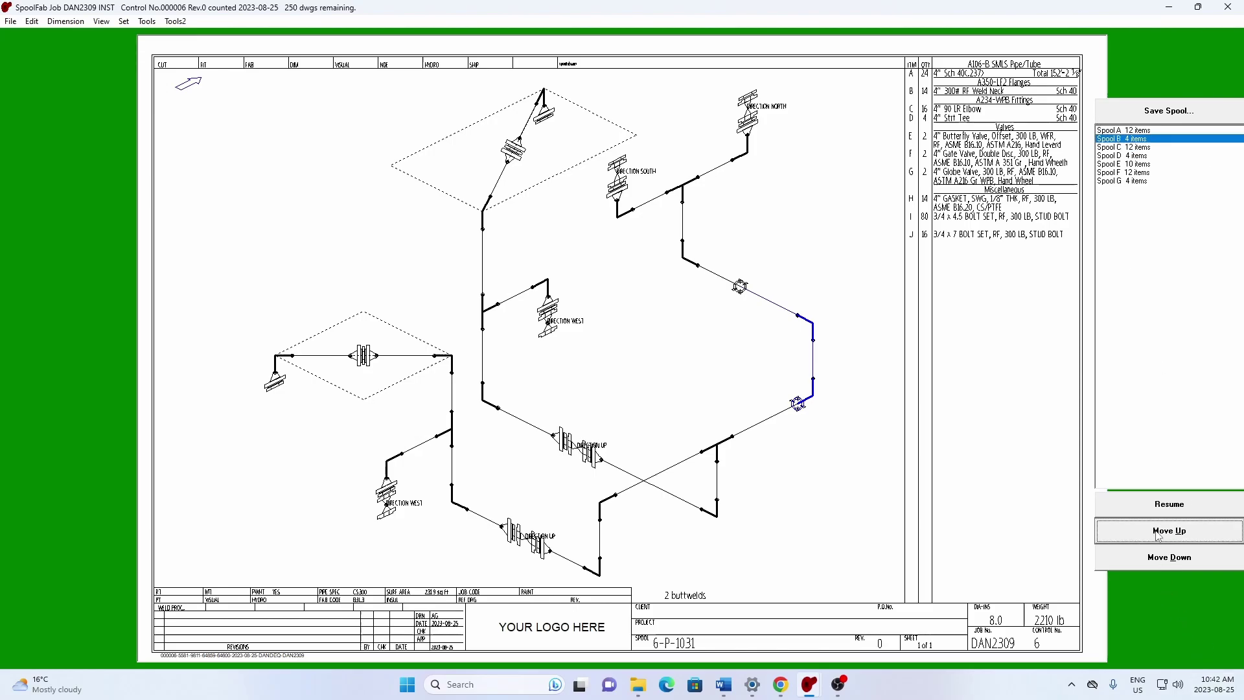
Move the 10-item Spool E up to position C, then review spools A through E
left_click(1136, 147)
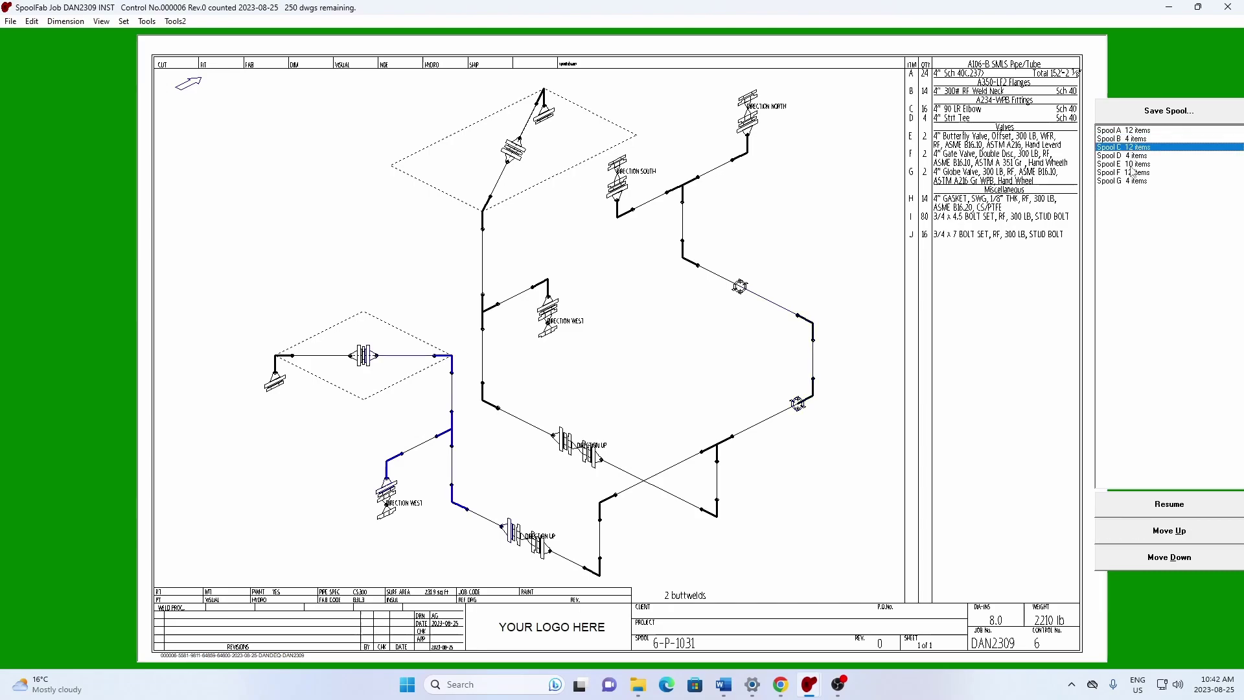
left_click(1130, 156)
left_click(1131, 164)
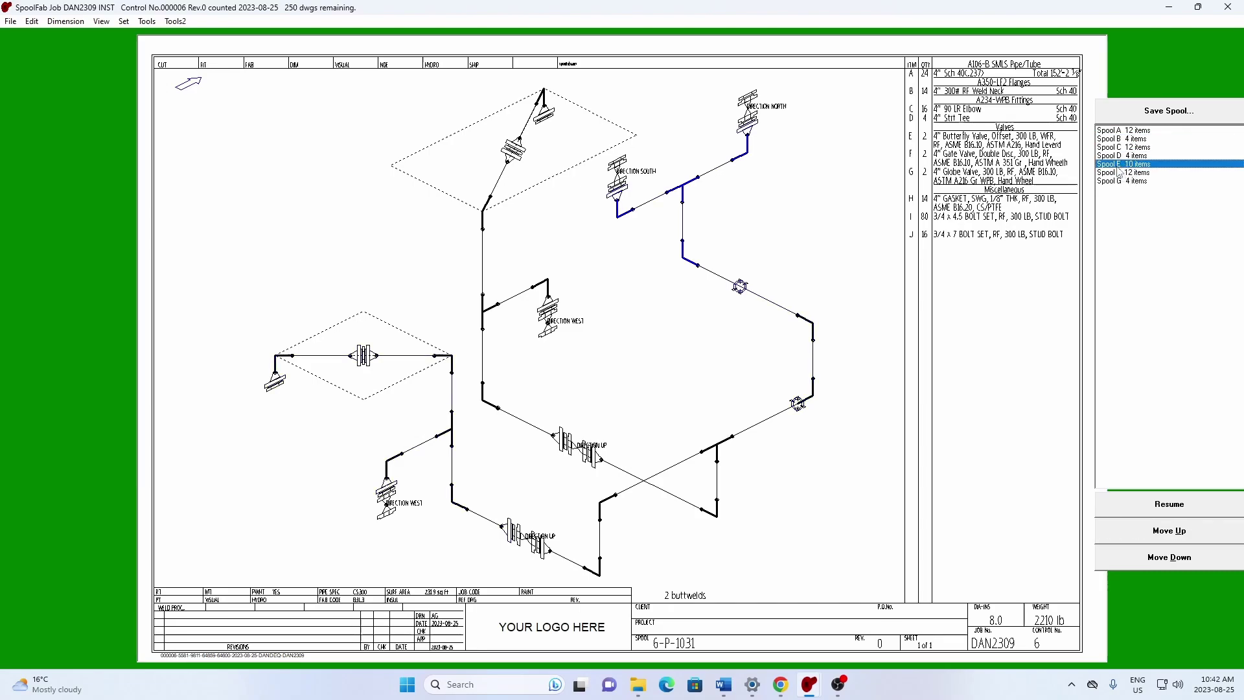
left_click(1179, 535)
left_click(1177, 531)
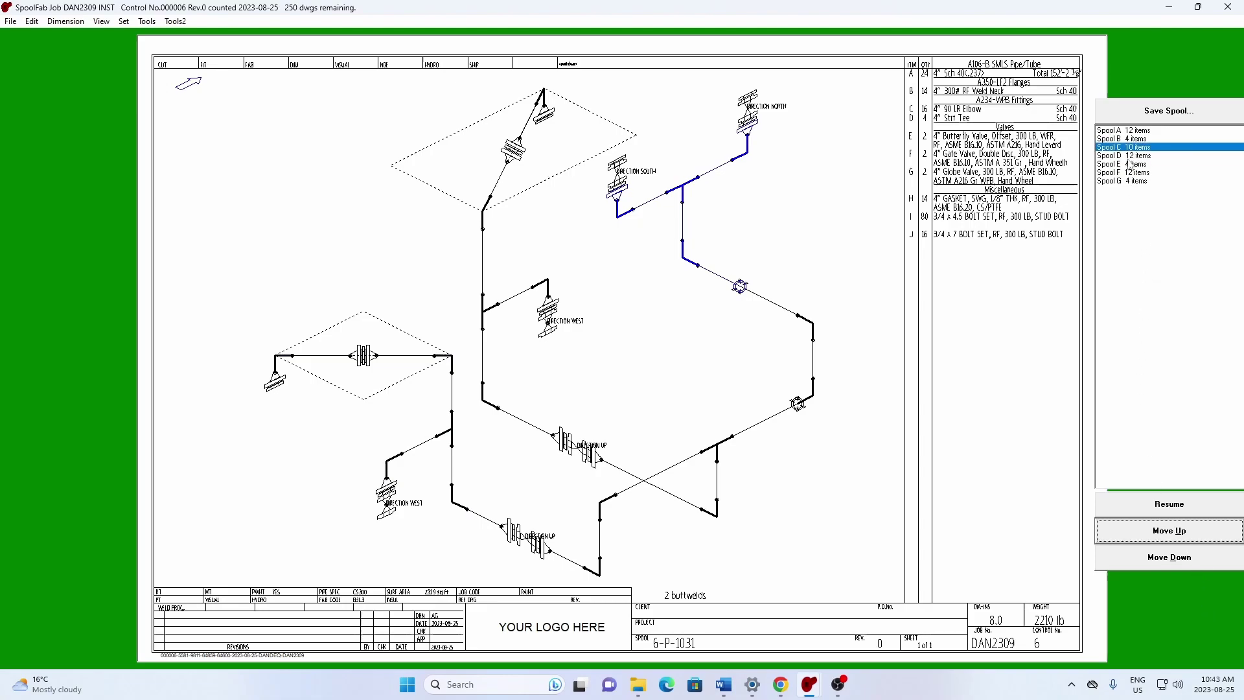
left_click(1128, 130)
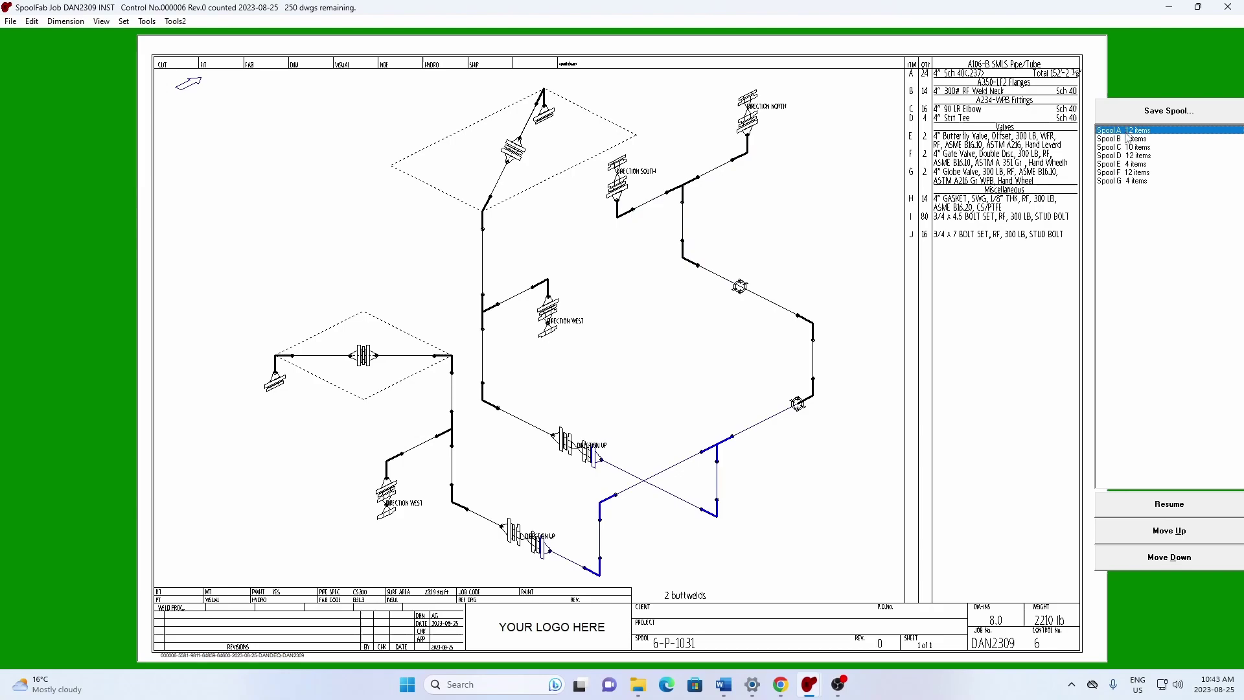
left_click(1127, 139)
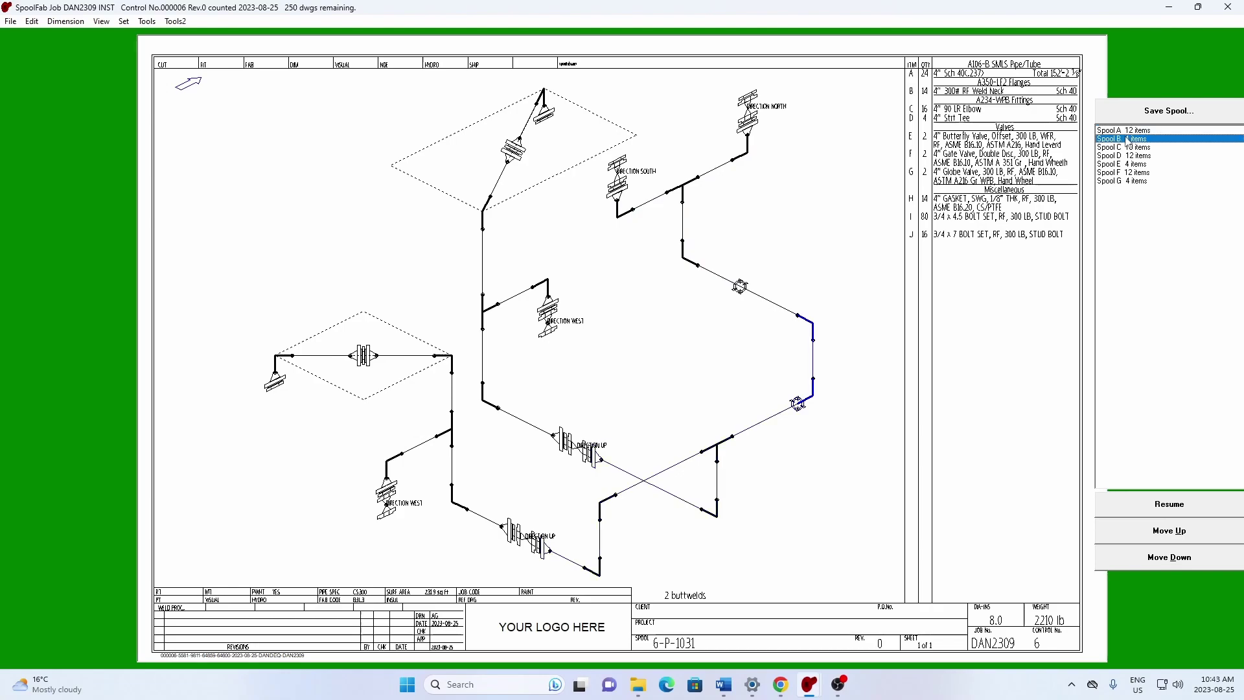
key("Down")
key("Down")
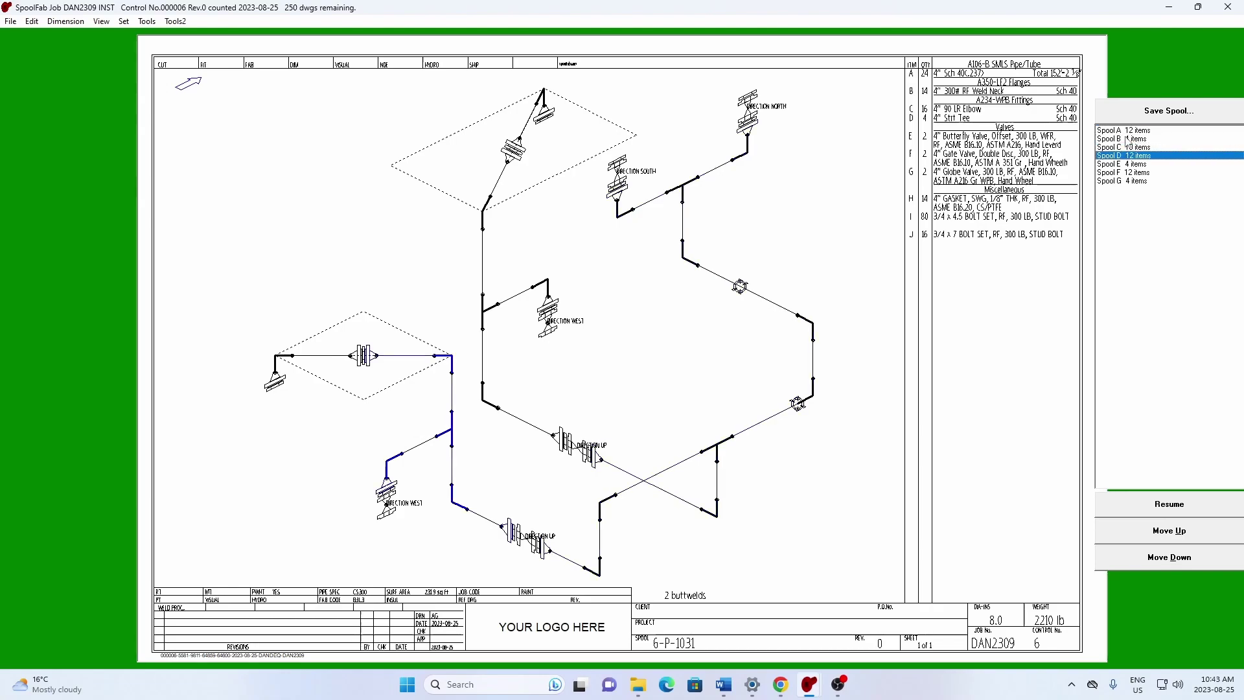
key("Down")
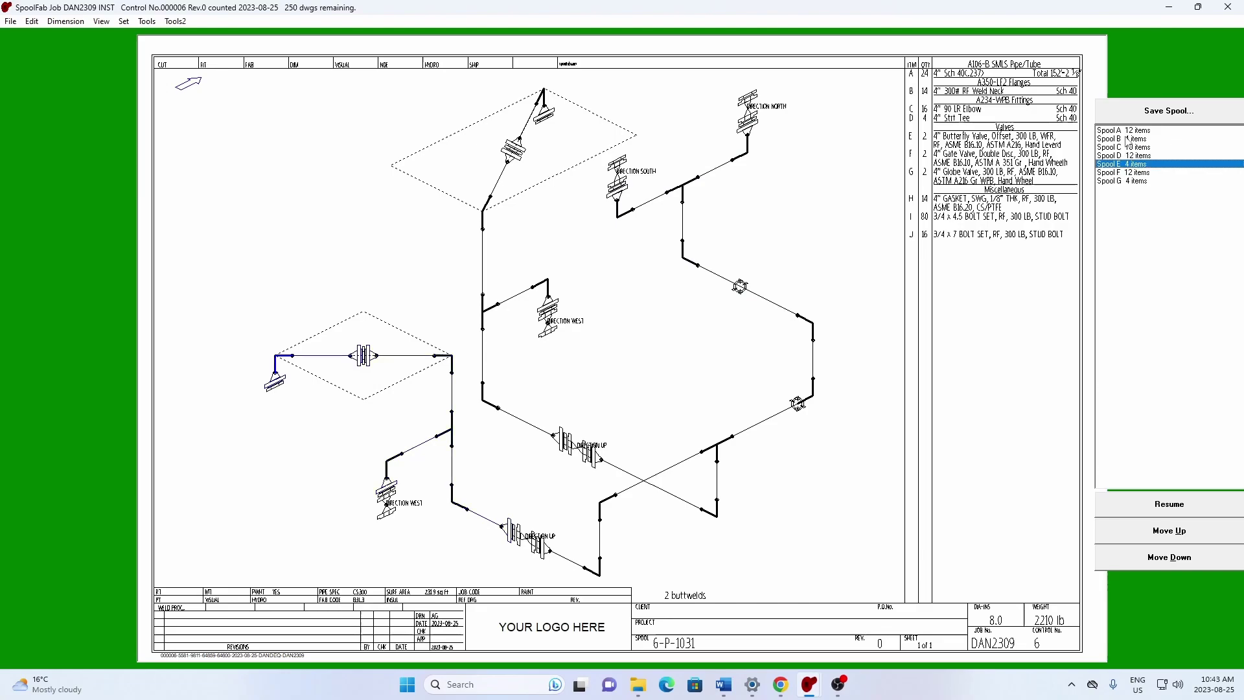
key("Down")
key("Down")
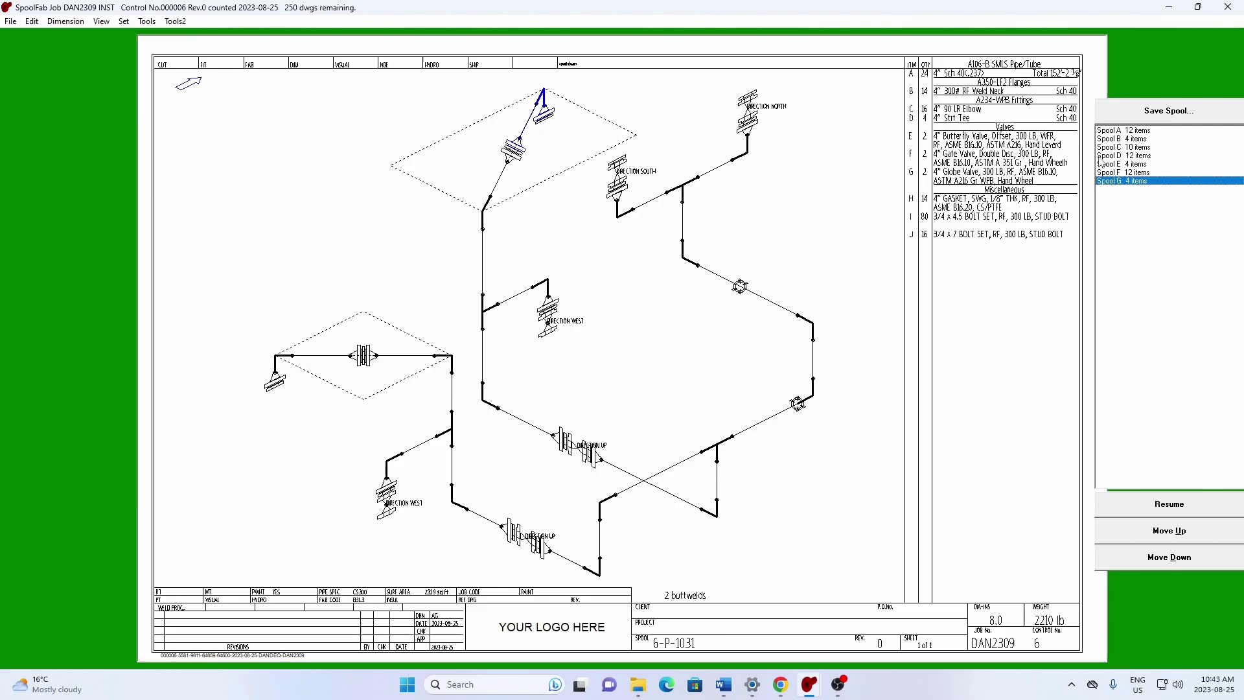
Save Spools A and B as drawings 00006A and 00006B under spool 6-P-1031
left_click(1134, 131)
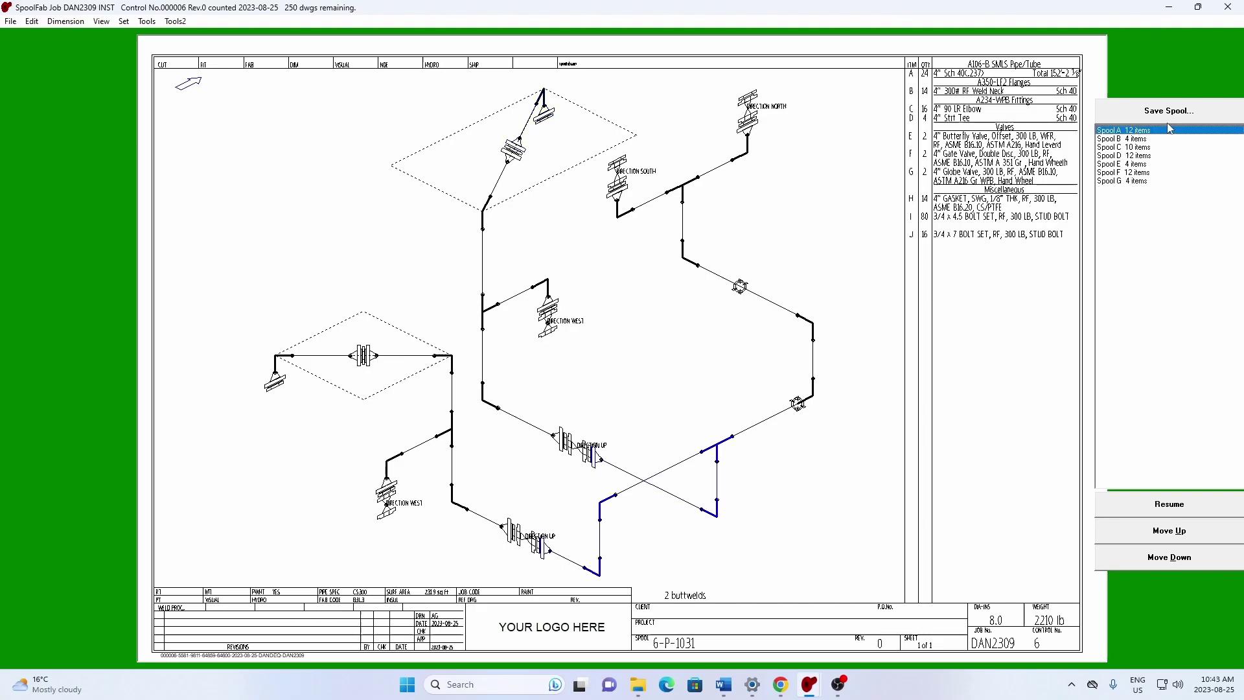
left_click(1156, 112)
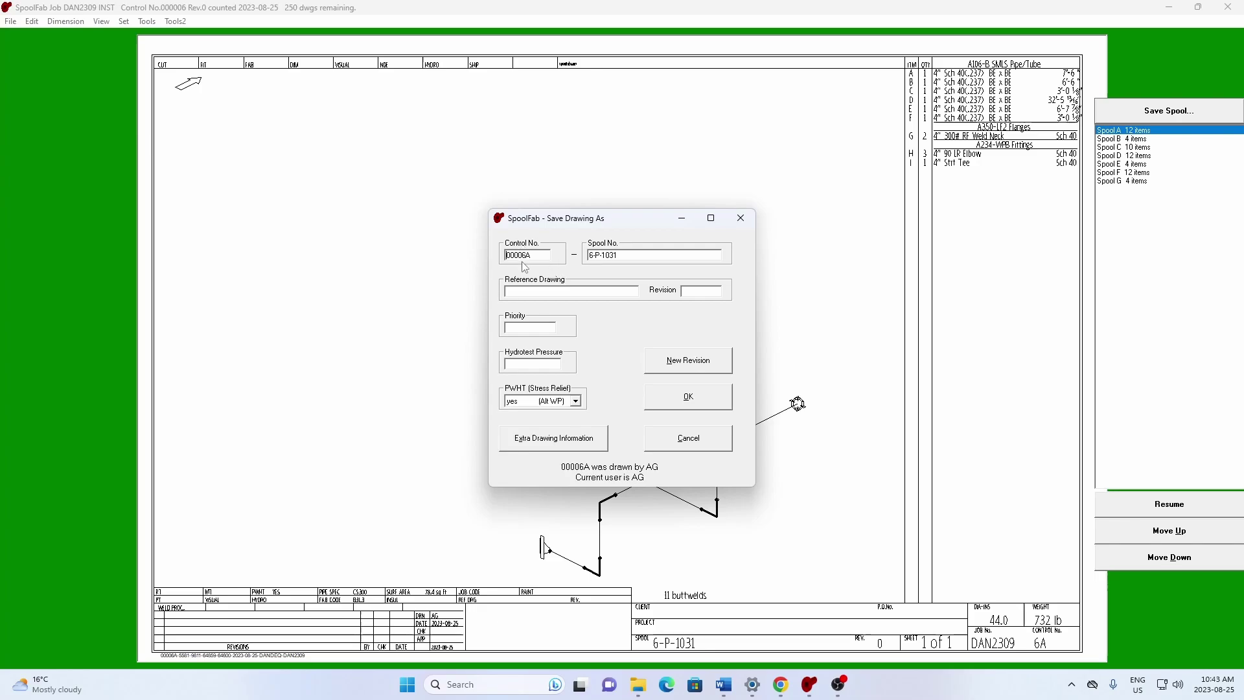
left_click(687, 399)
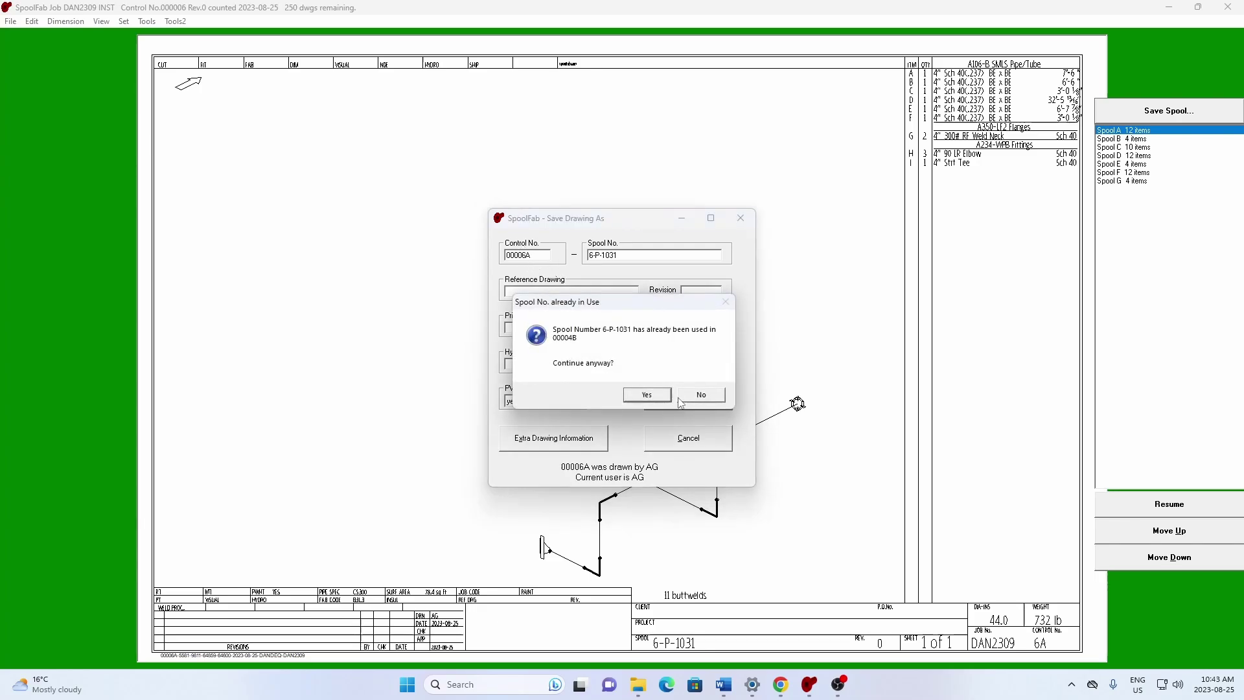
left_click(666, 398)
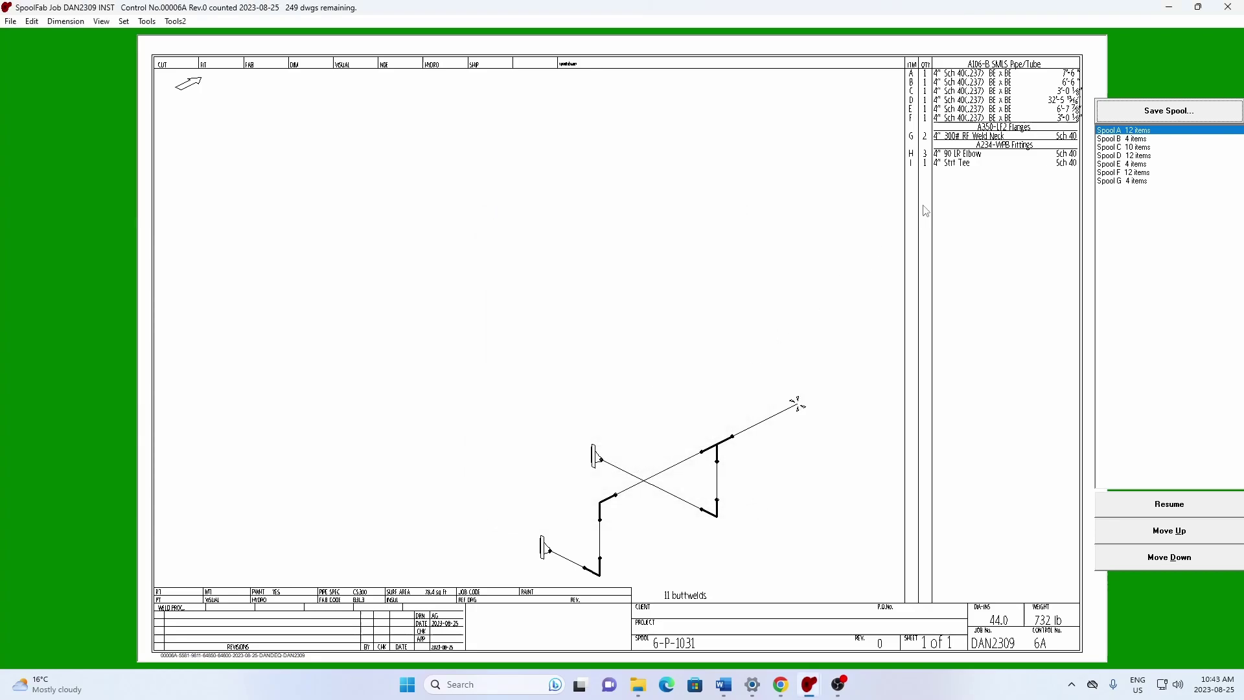
left_click(1116, 139)
left_click(1147, 112)
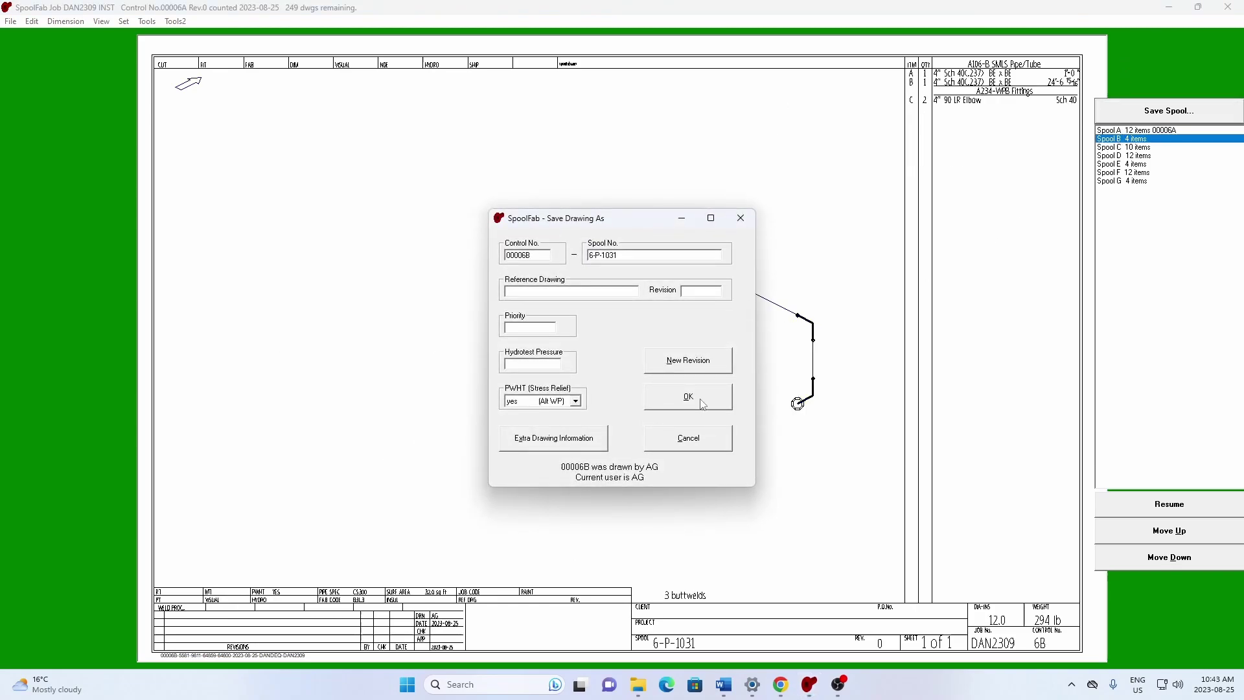
left_click(702, 404)
left_click(653, 403)
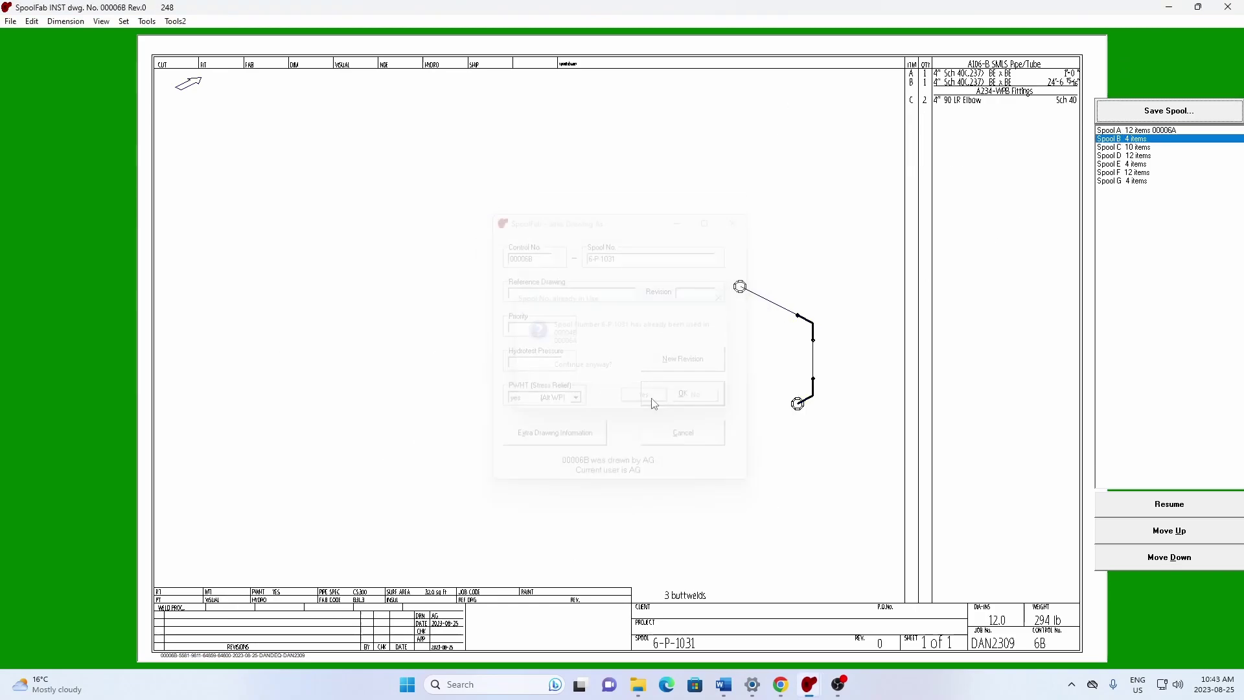
Save Spools C and D as 00006C and 00006D, accepting the reused spool number
left_click(1125, 148)
left_click(1144, 111)
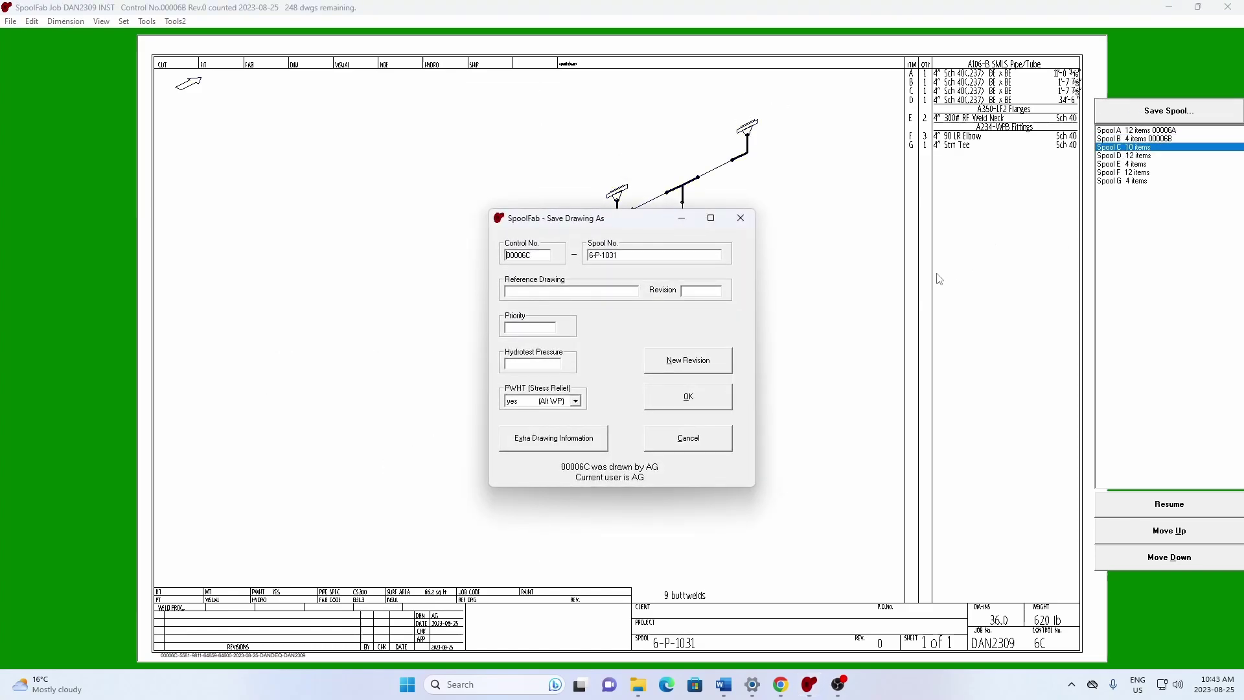
left_click(698, 395)
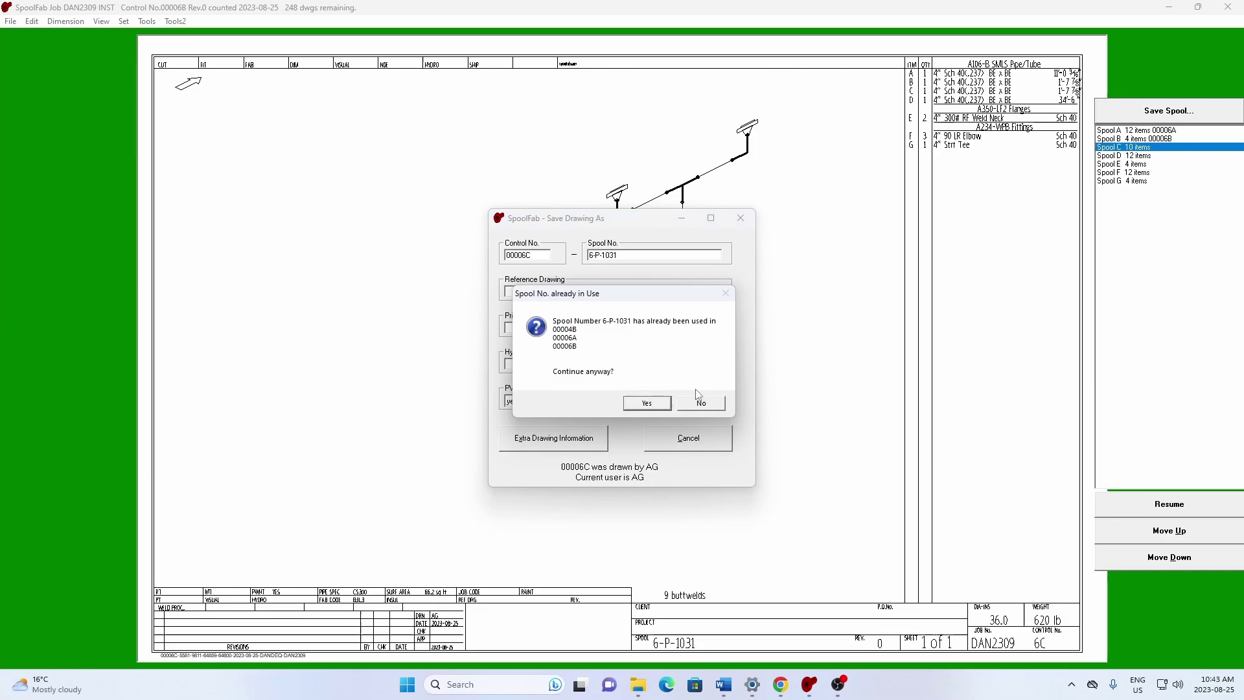
left_click(646, 402)
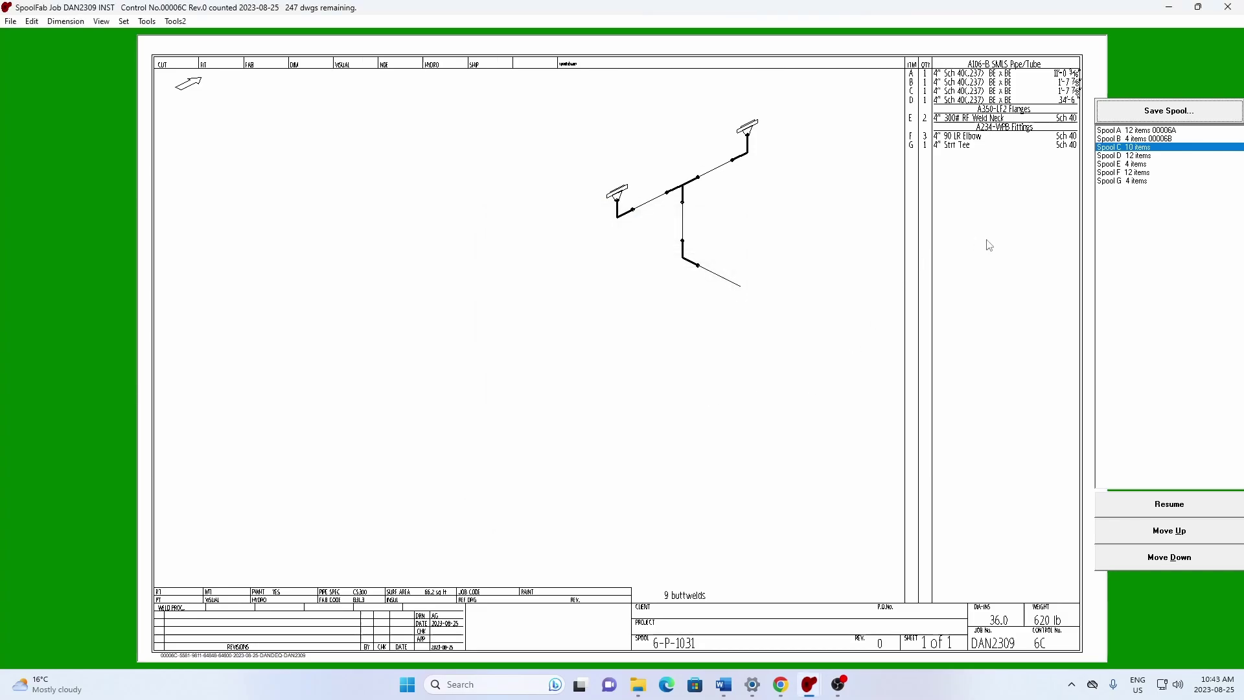
left_click(1144, 159)
left_click(1158, 112)
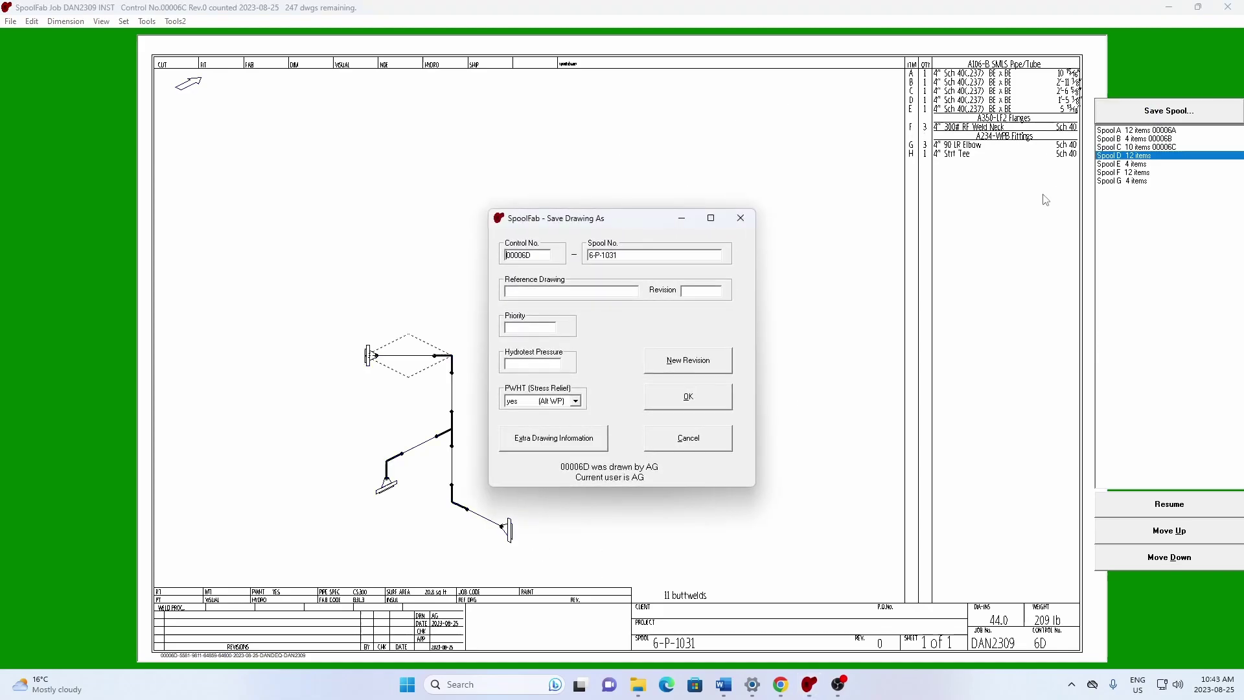
left_click(679, 391)
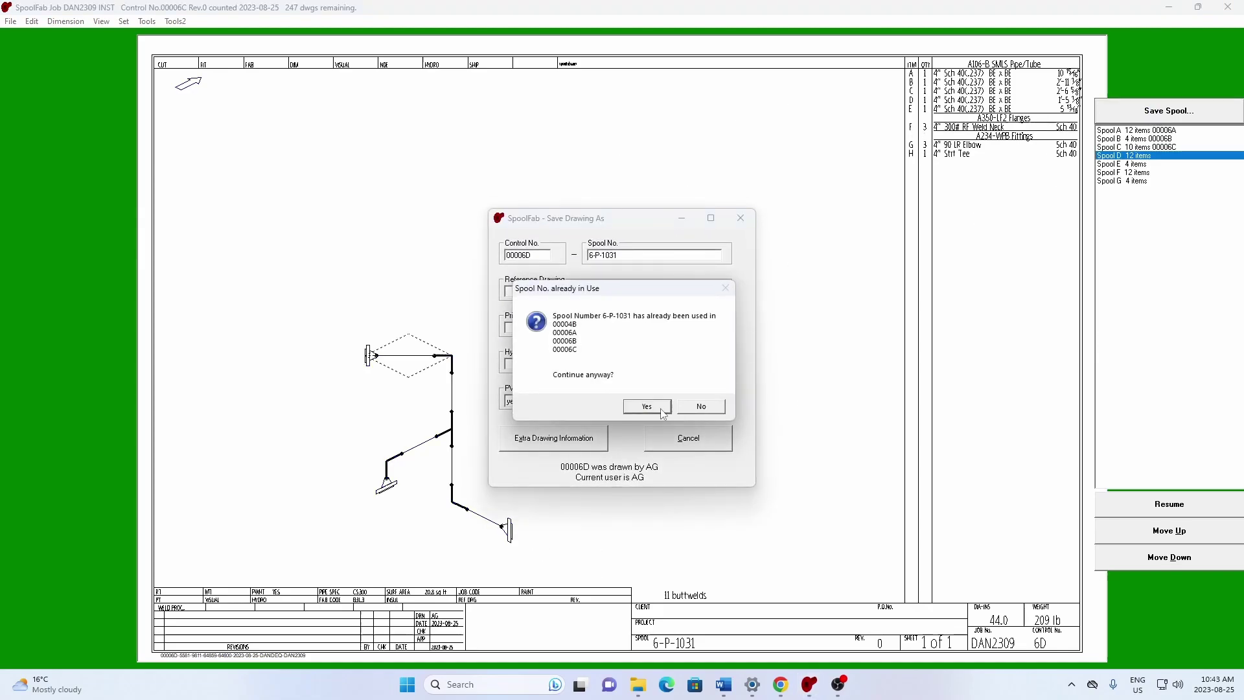
left_click(661, 410)
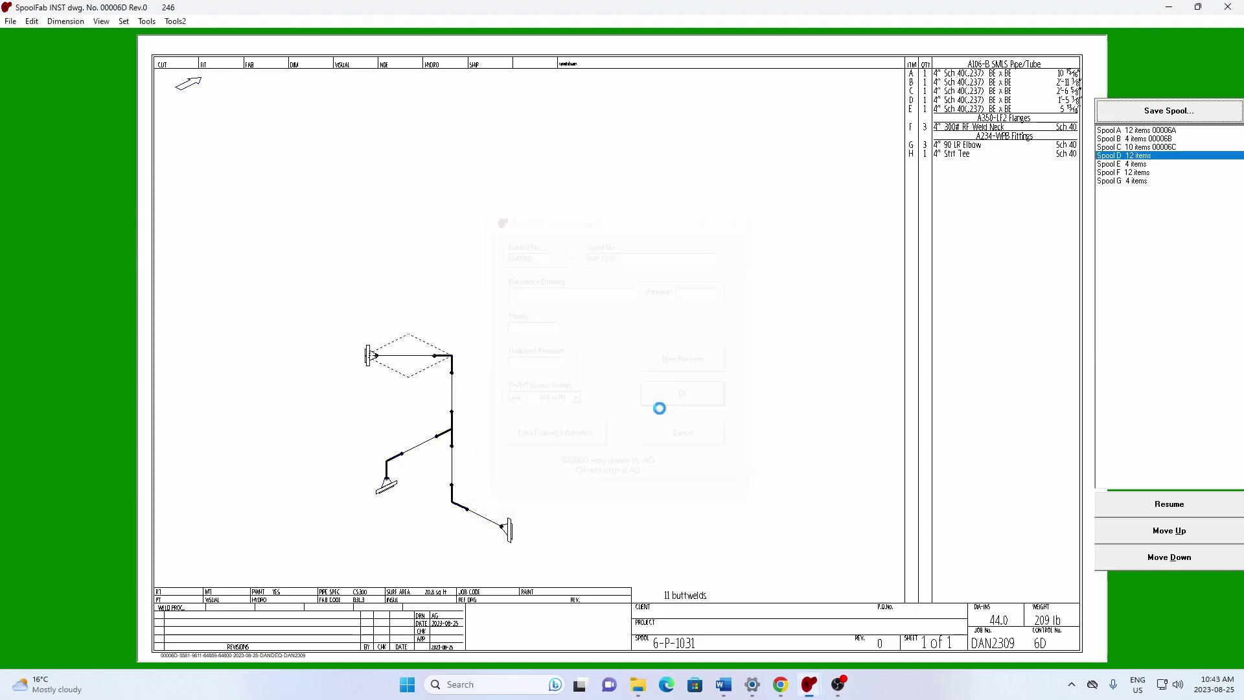
Save Spools E, F and G as 00006E–00006G, each keeping spool number 6-P-1031
left_click(1145, 164)
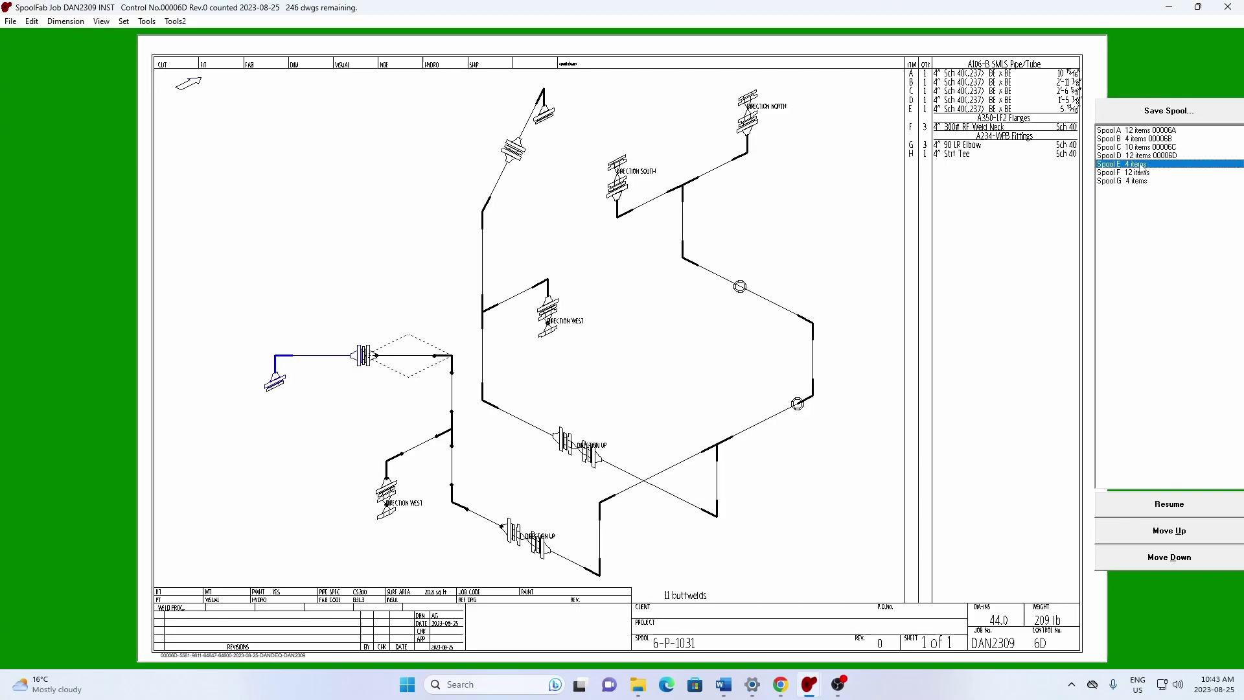
left_click(1149, 113)
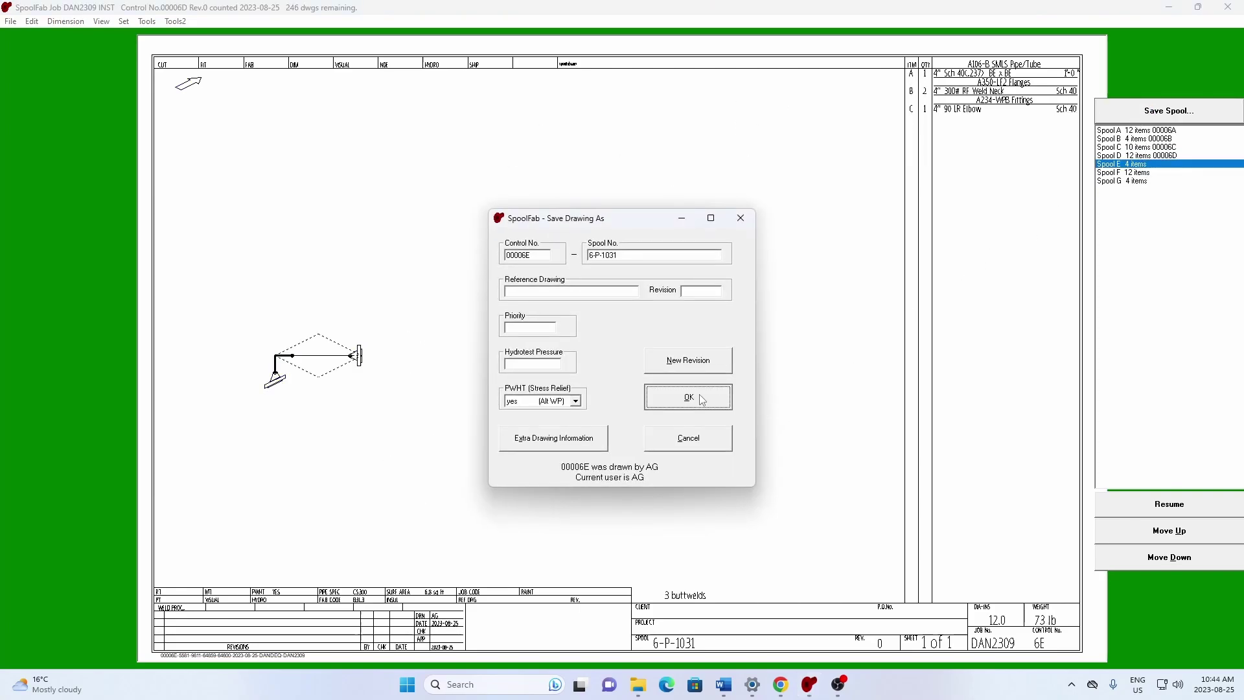
left_click(688, 397)
left_click(655, 410)
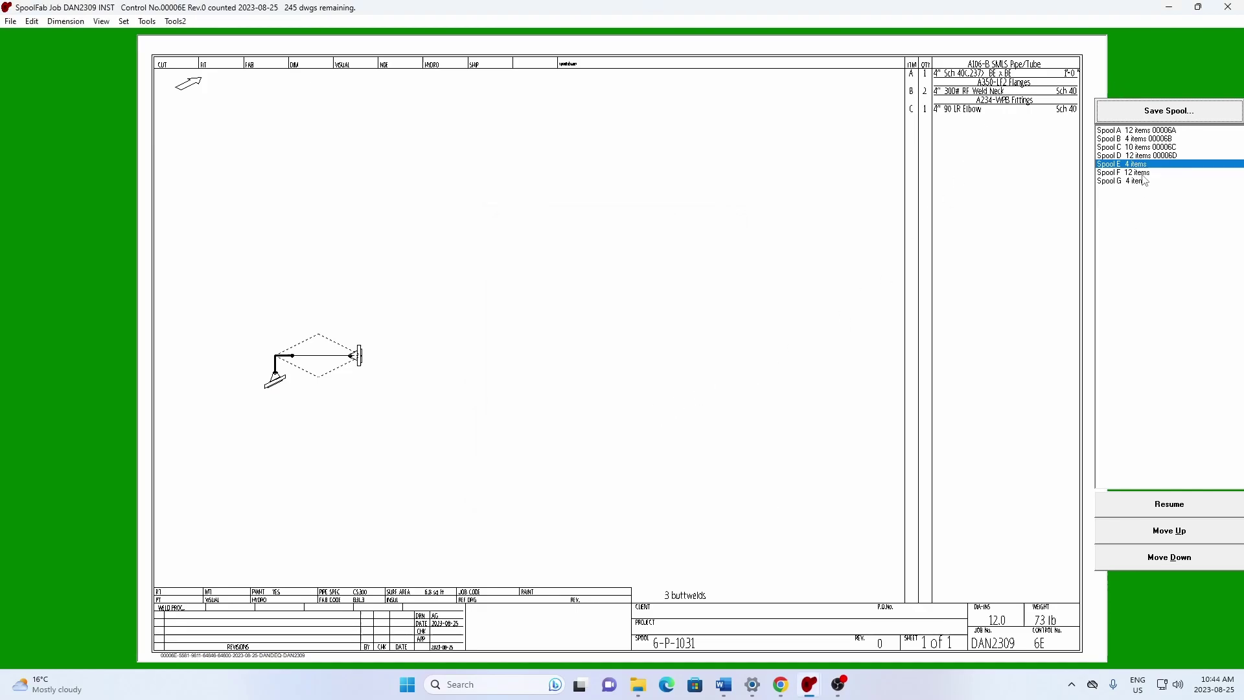
left_click(1142, 110)
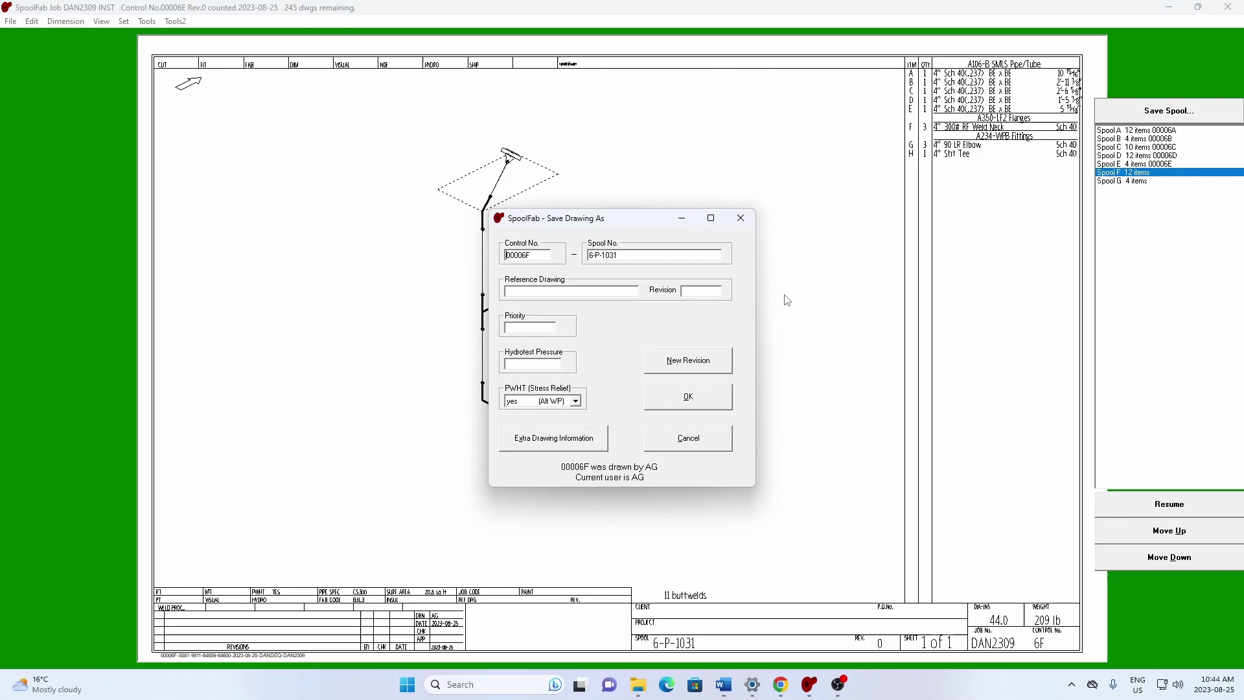
left_click(662, 403)
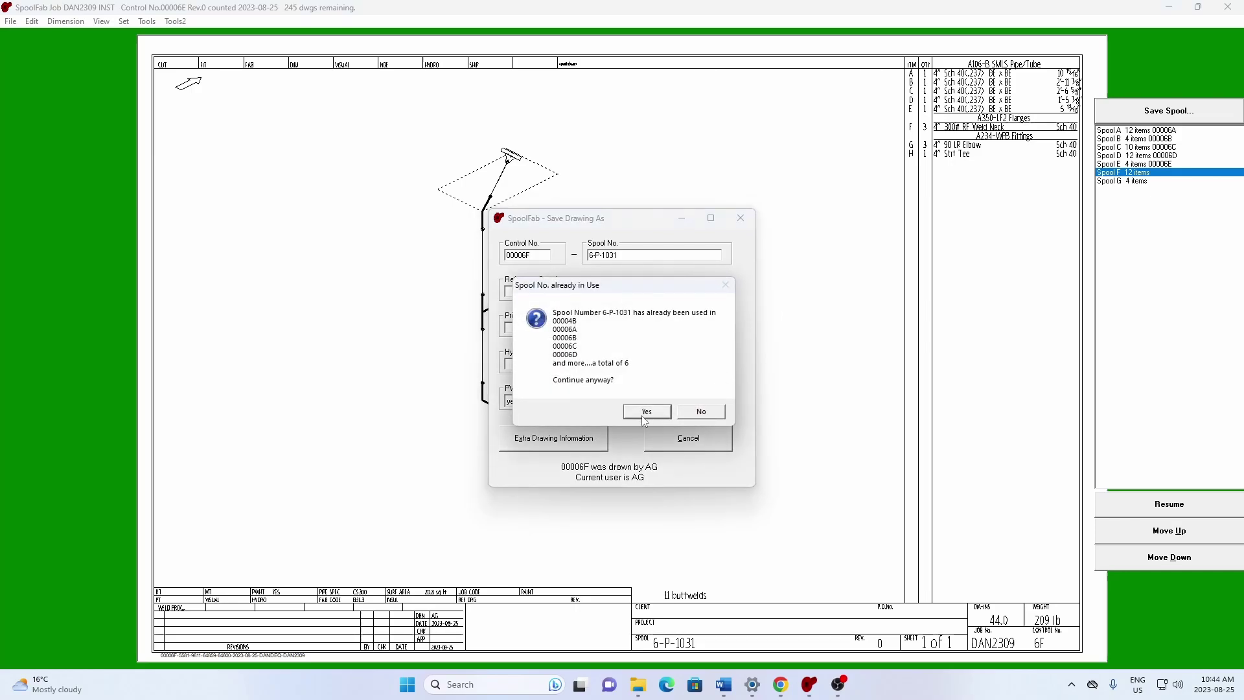
key("Return")
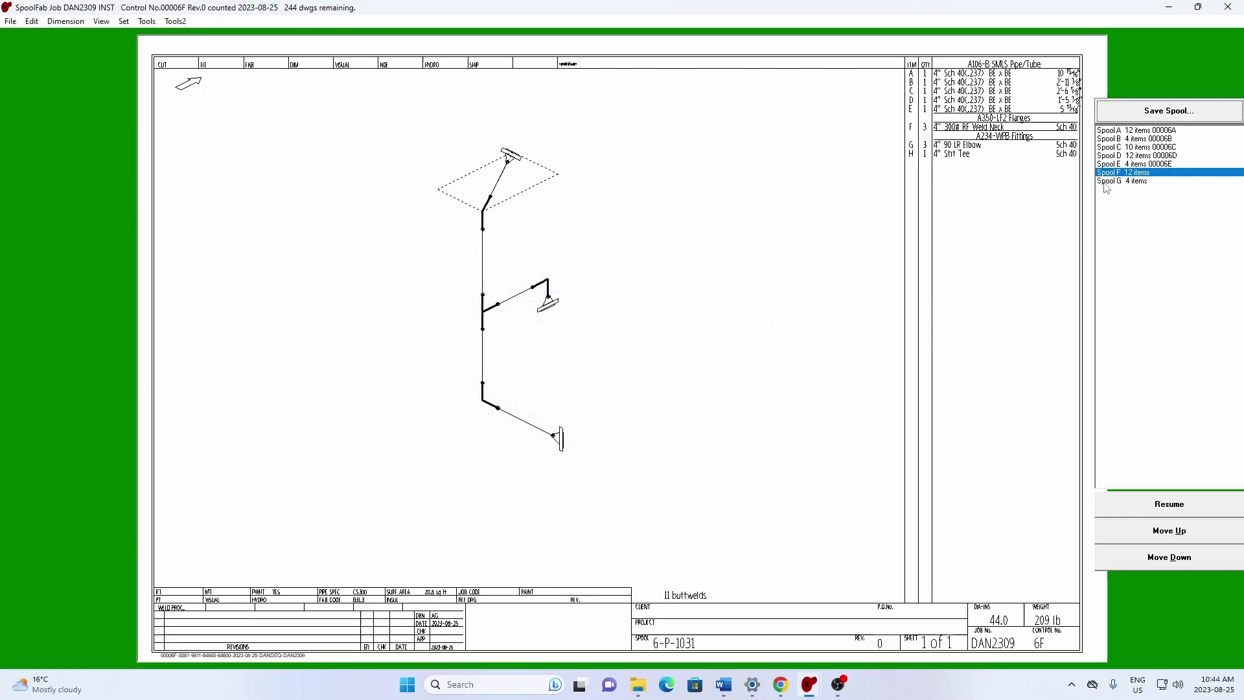
left_click(1143, 111)
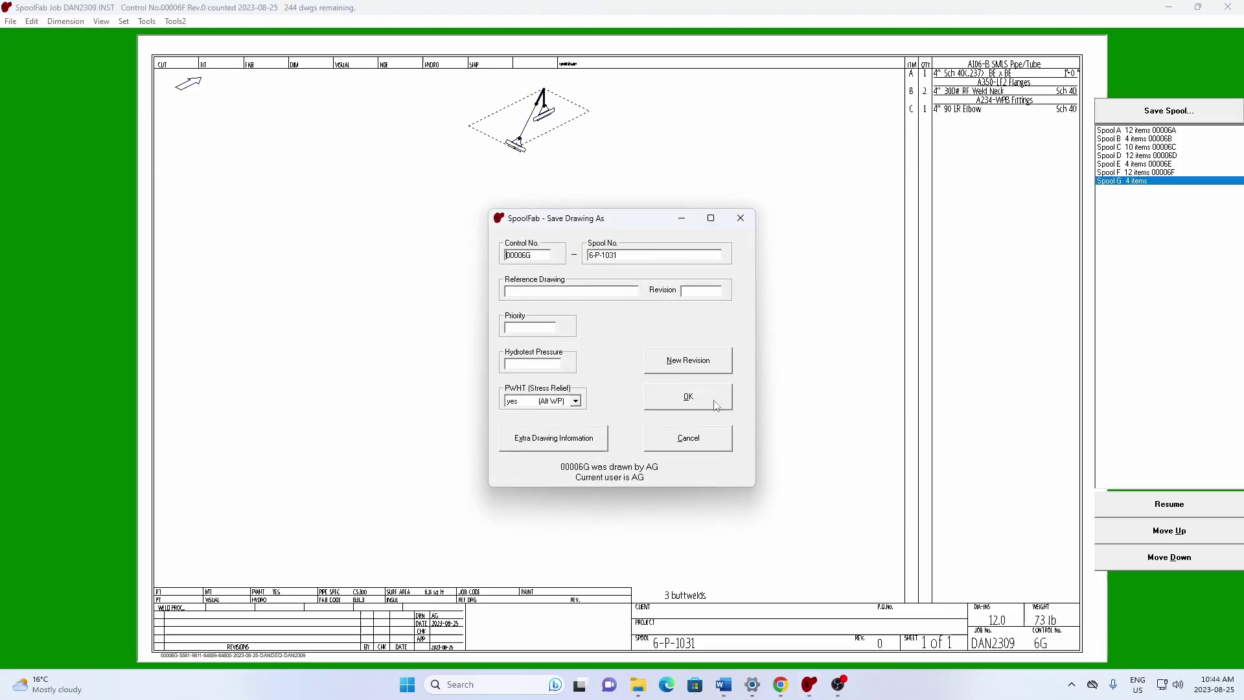
left_click(689, 403)
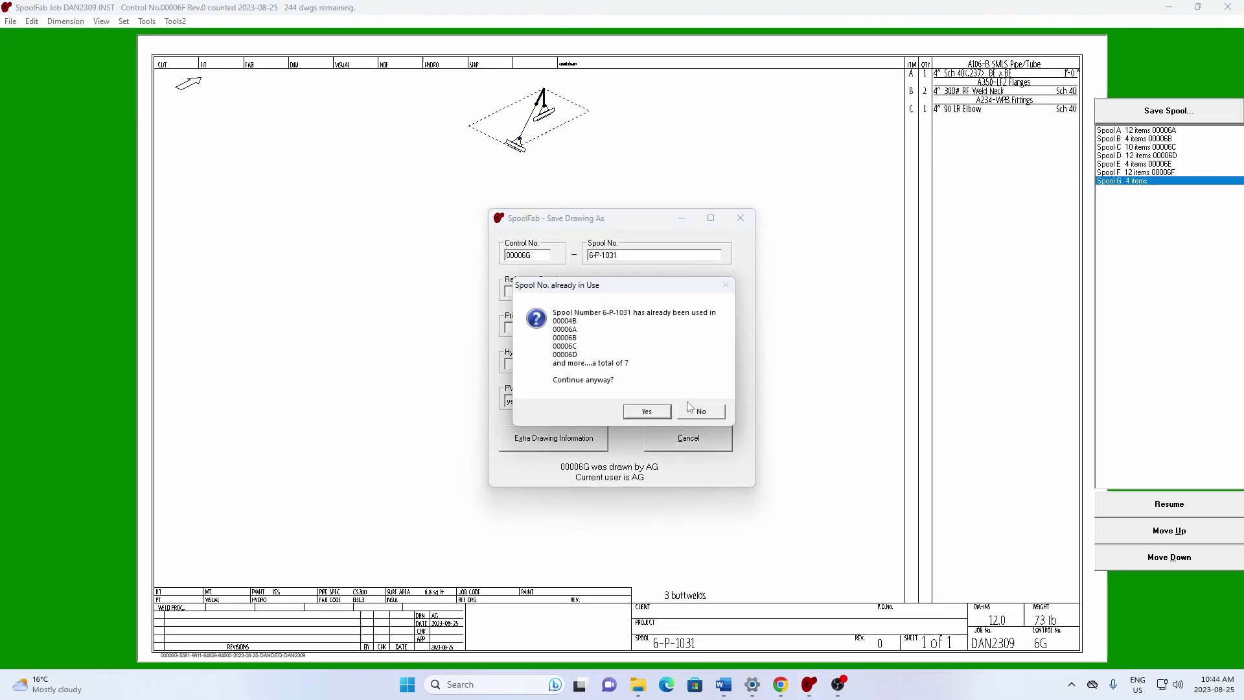
left_click(646, 412)
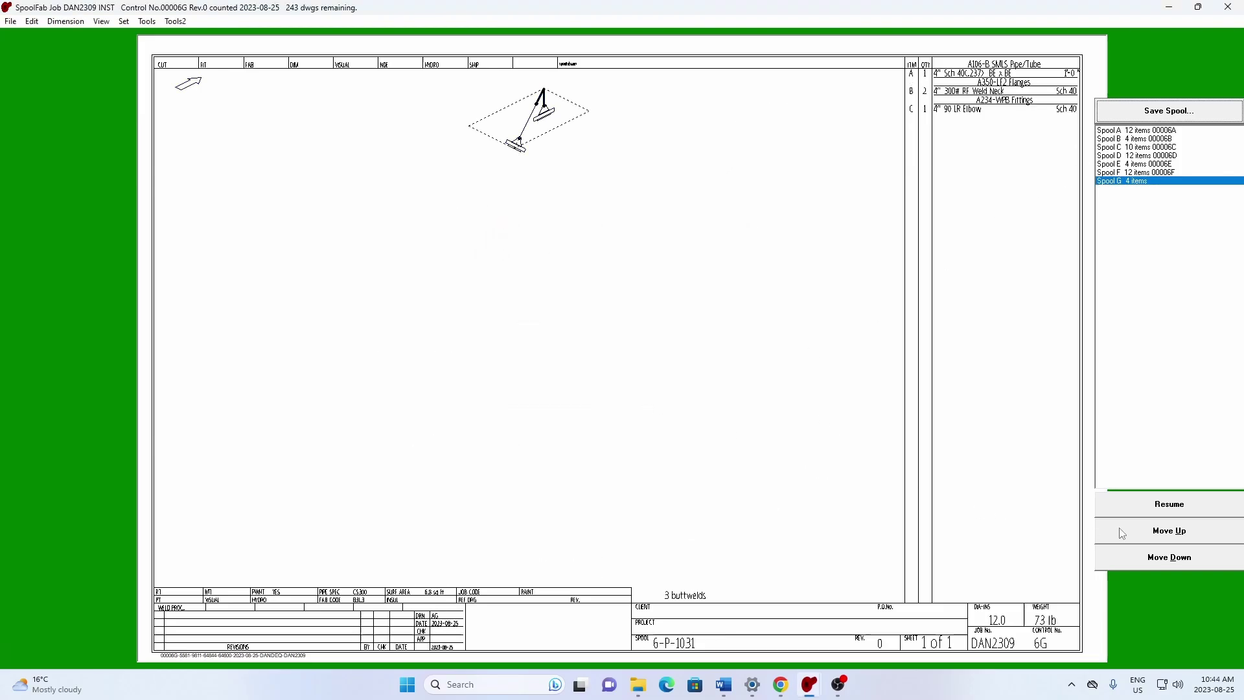
Resume the full 6-P-1031 drawing and turn on lettered item tags A–J
left_click(1179, 506)
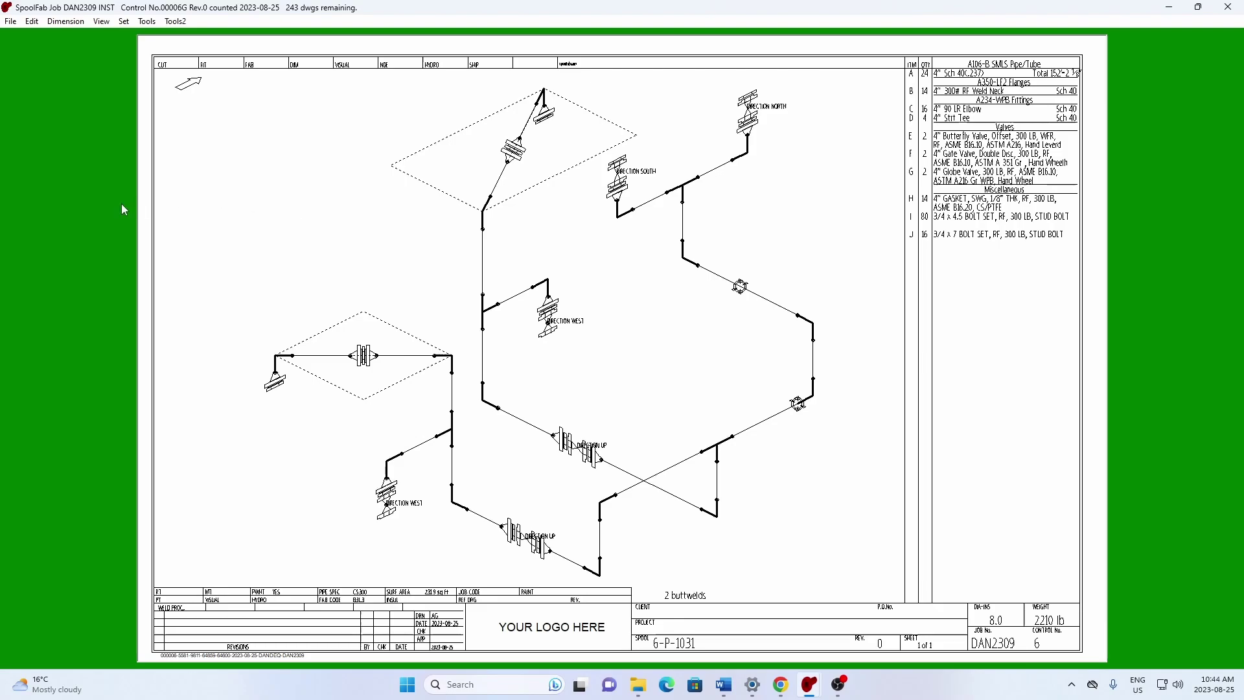
left_click(68, 24)
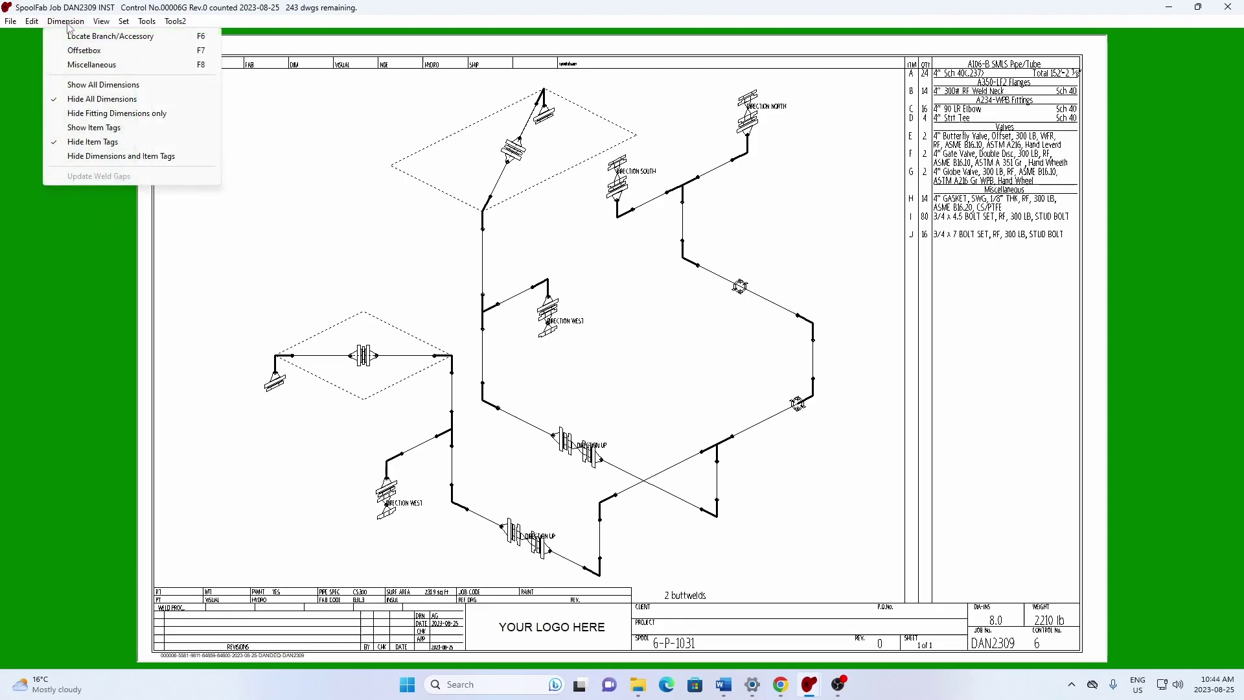
left_click(90, 127)
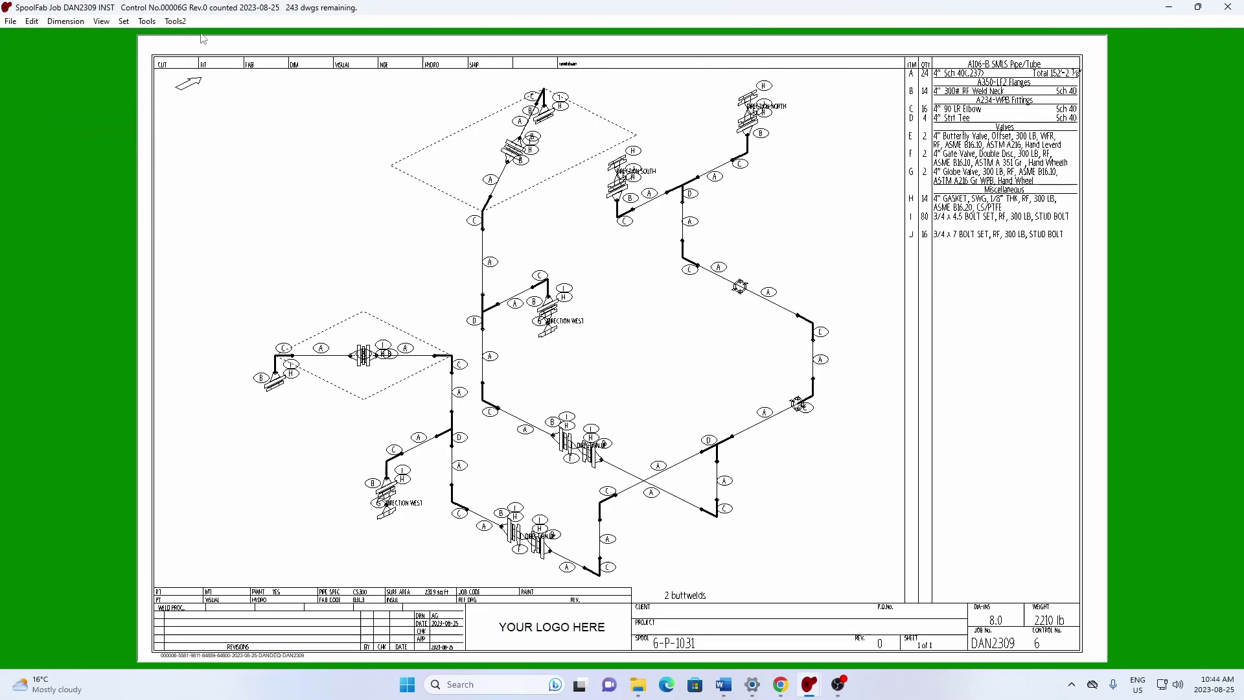
Place Control# 6A, 6B, 6C and 6D labels on the right-hand and bottom spools
left_click(148, 23)
mouse_move(163, 114)
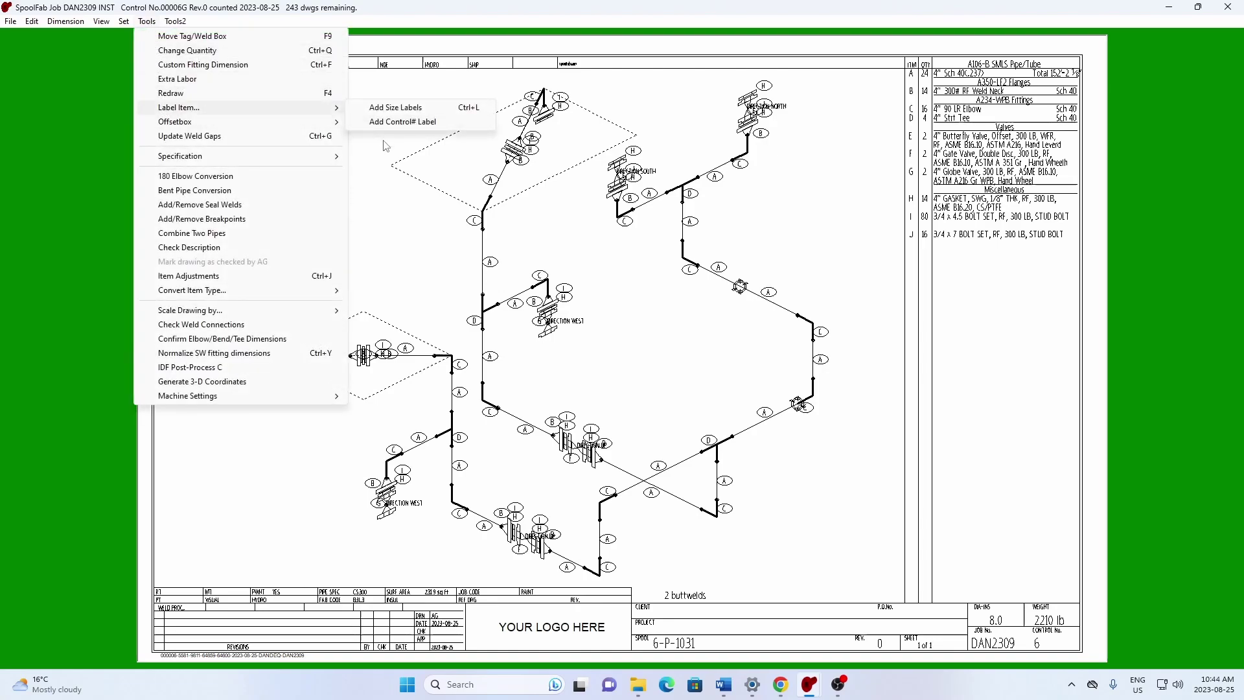
left_click(401, 122)
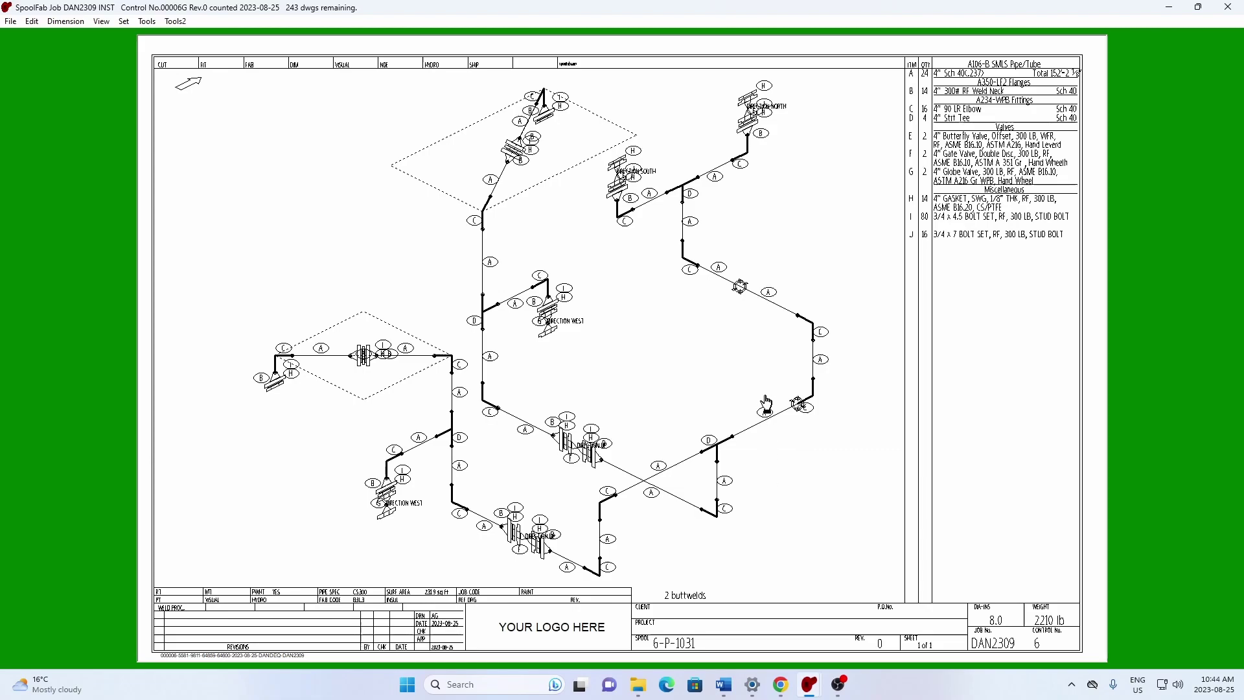
left_click(766, 417)
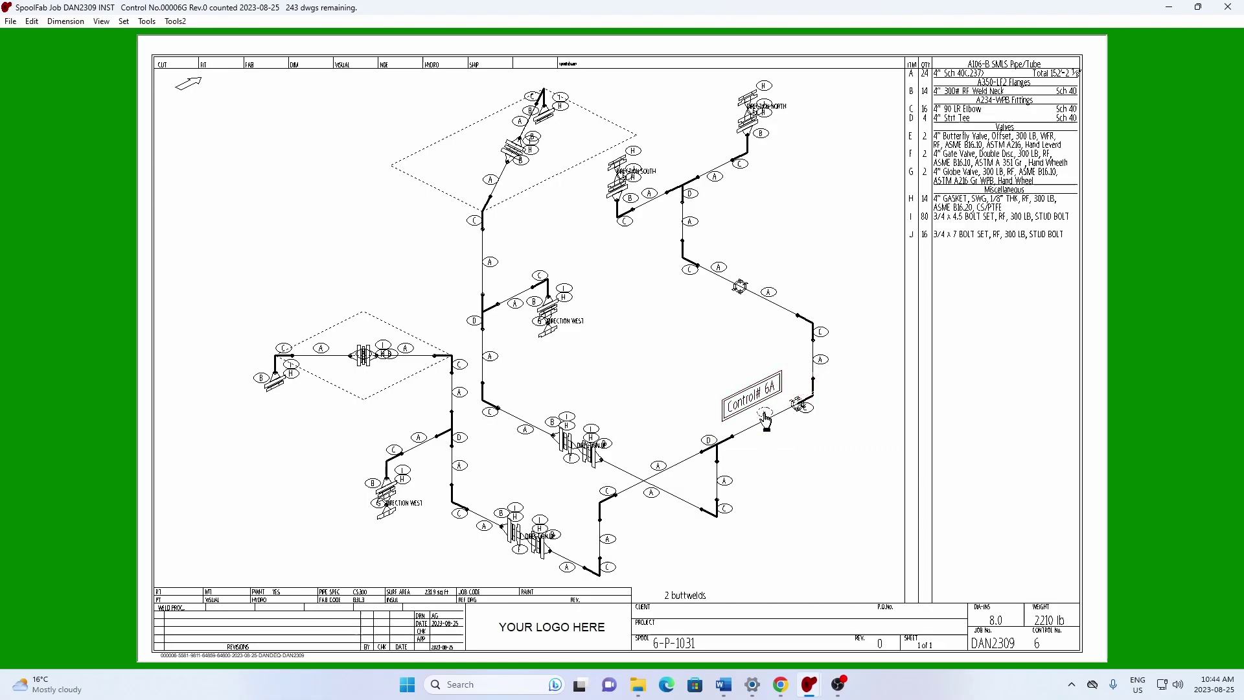
left_click(772, 295)
left_click(713, 173)
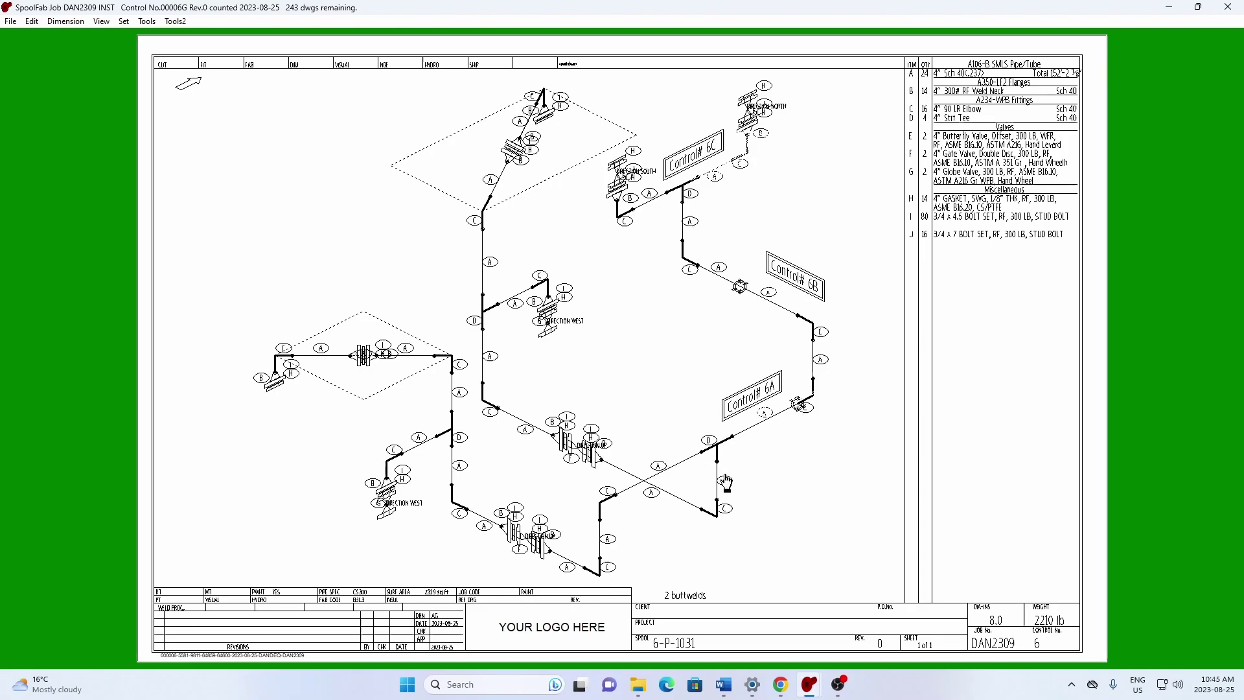
left_click(485, 534)
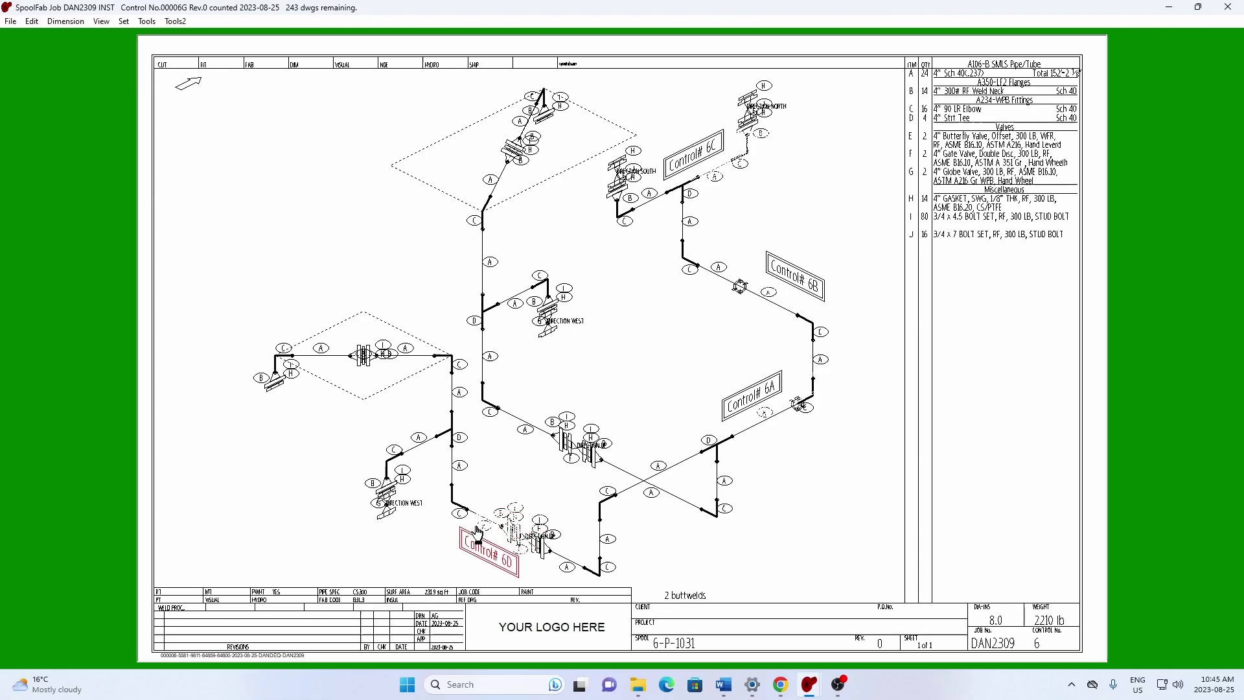
left_click(479, 532)
Label the remaining spools with a horizontal 6F, a pipe-aligned 6G, plus 6E and 6D
left_click(490, 181)
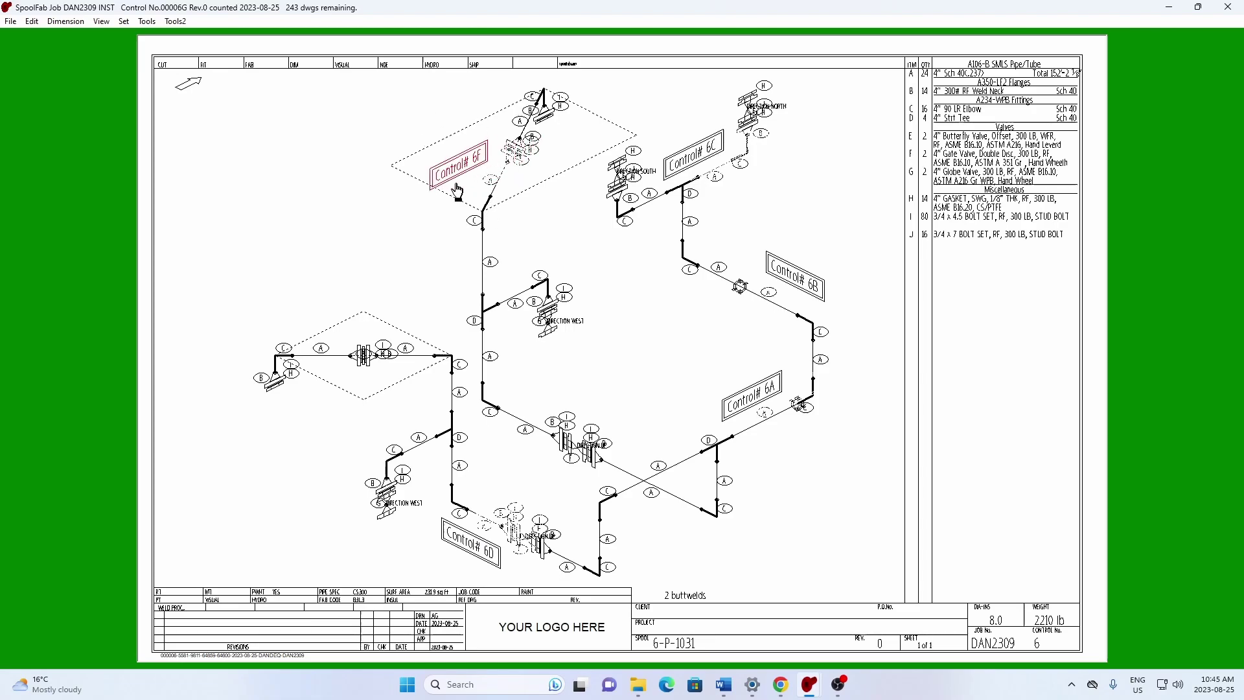
key("space")
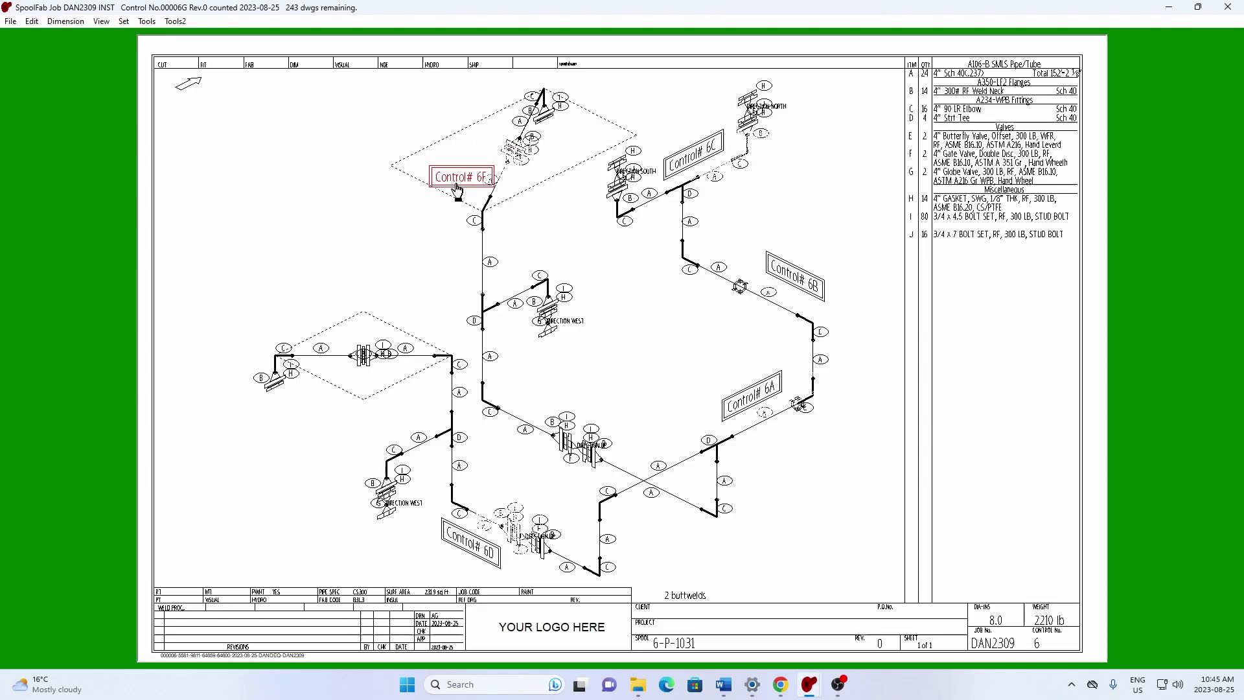
left_click(457, 189)
left_click(523, 120)
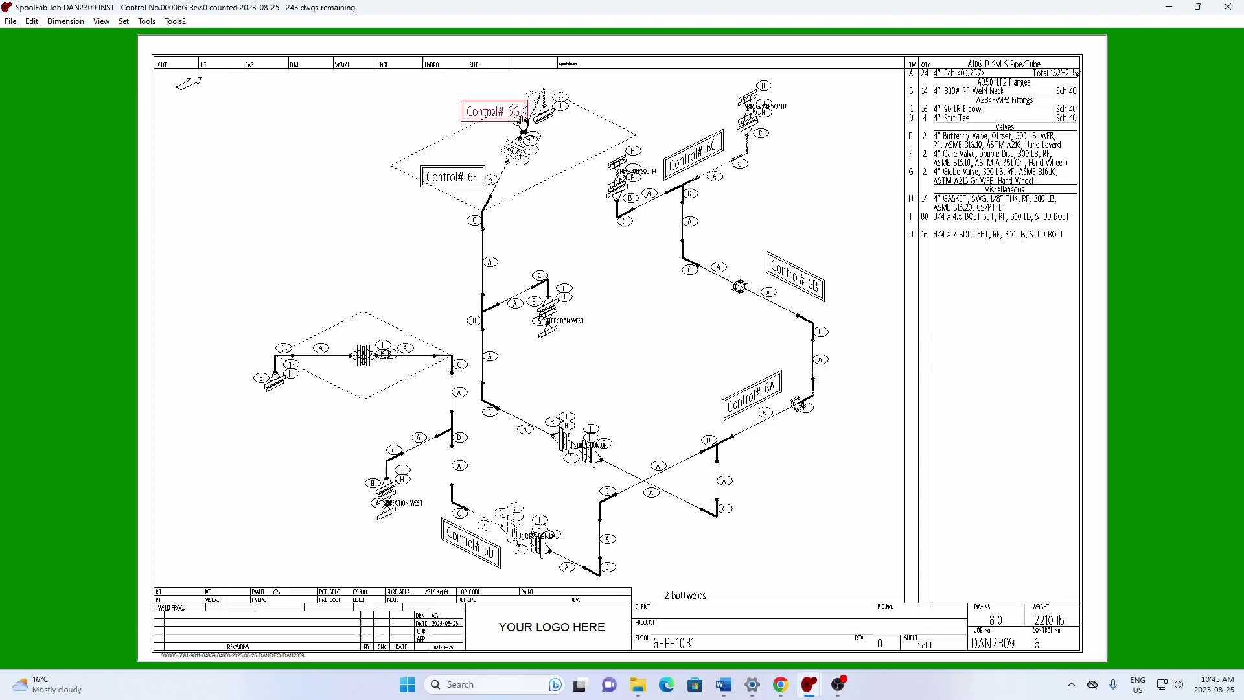
key("space")
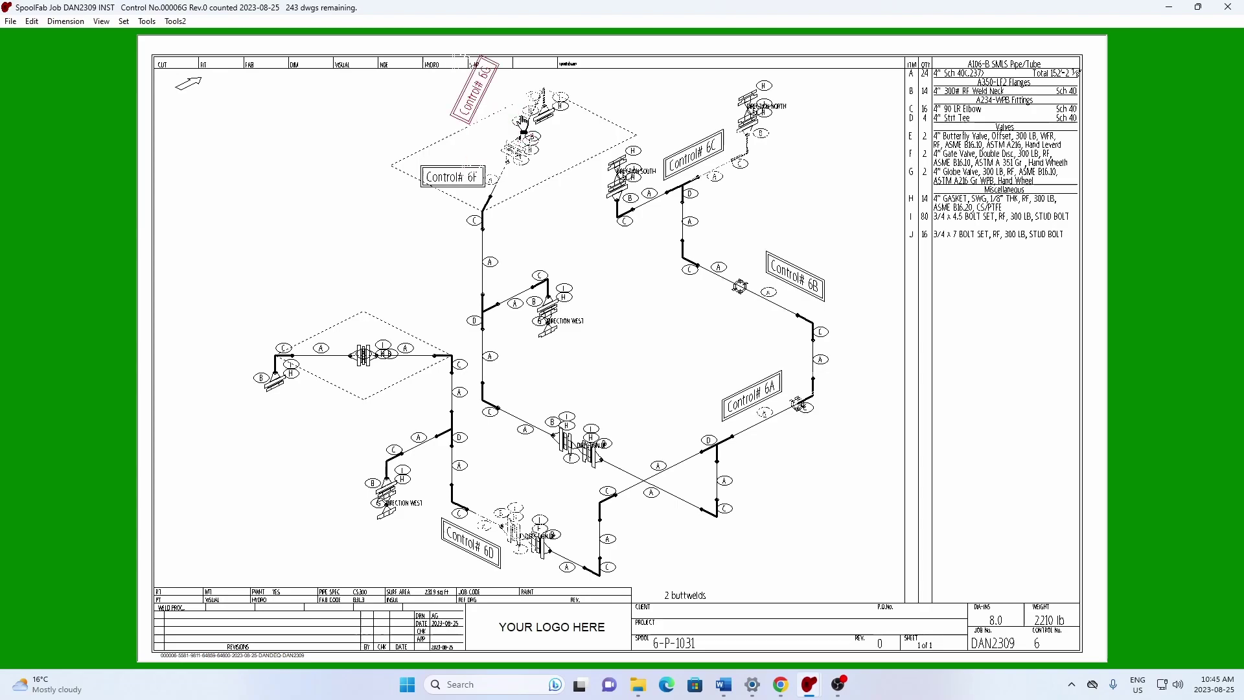
key("space")
left_click(522, 121)
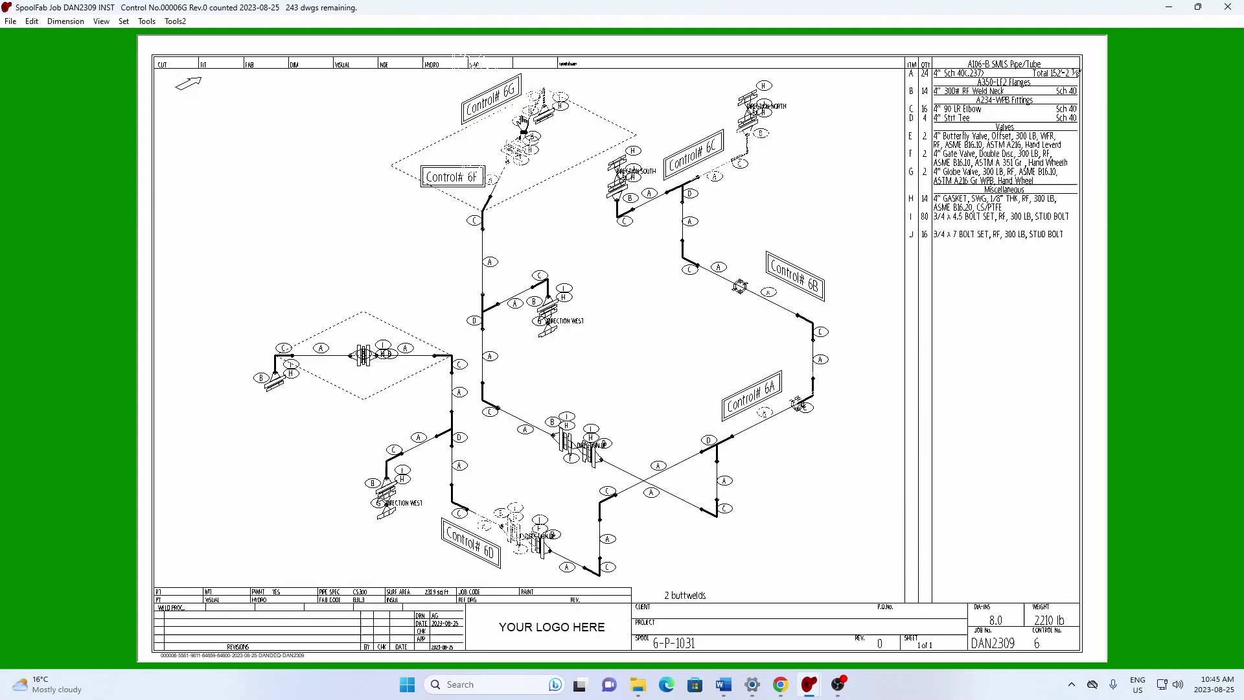
left_click(321, 345)
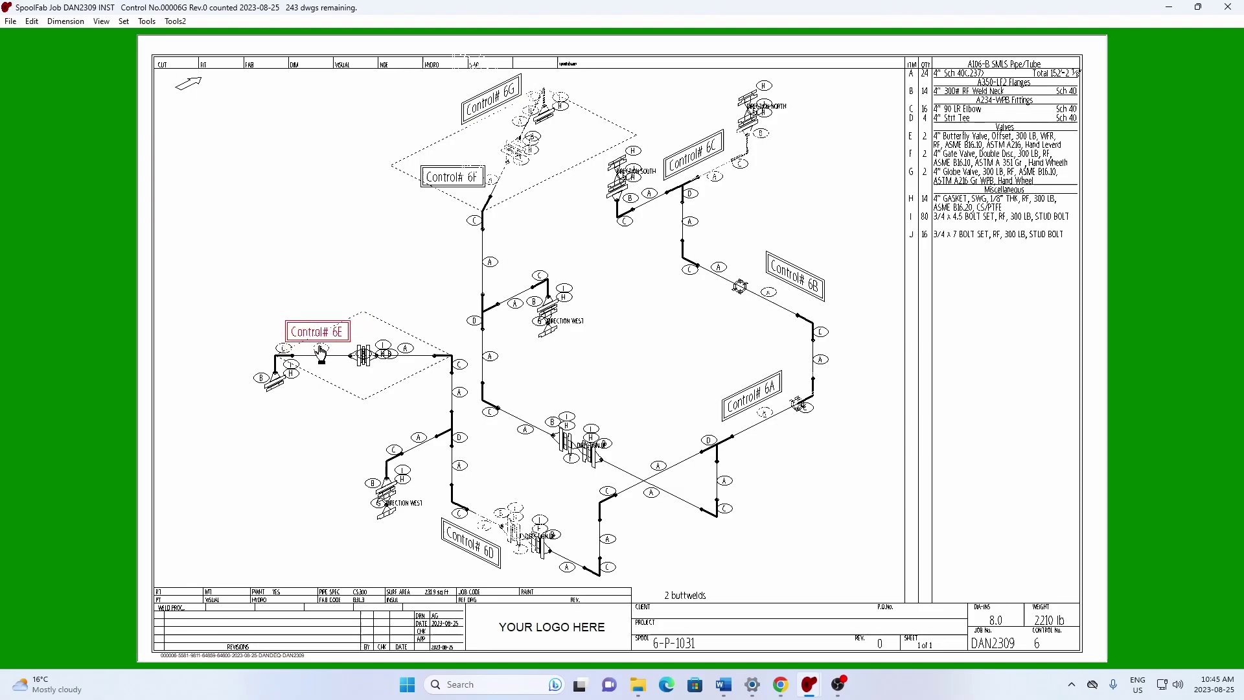
left_click(318, 347)
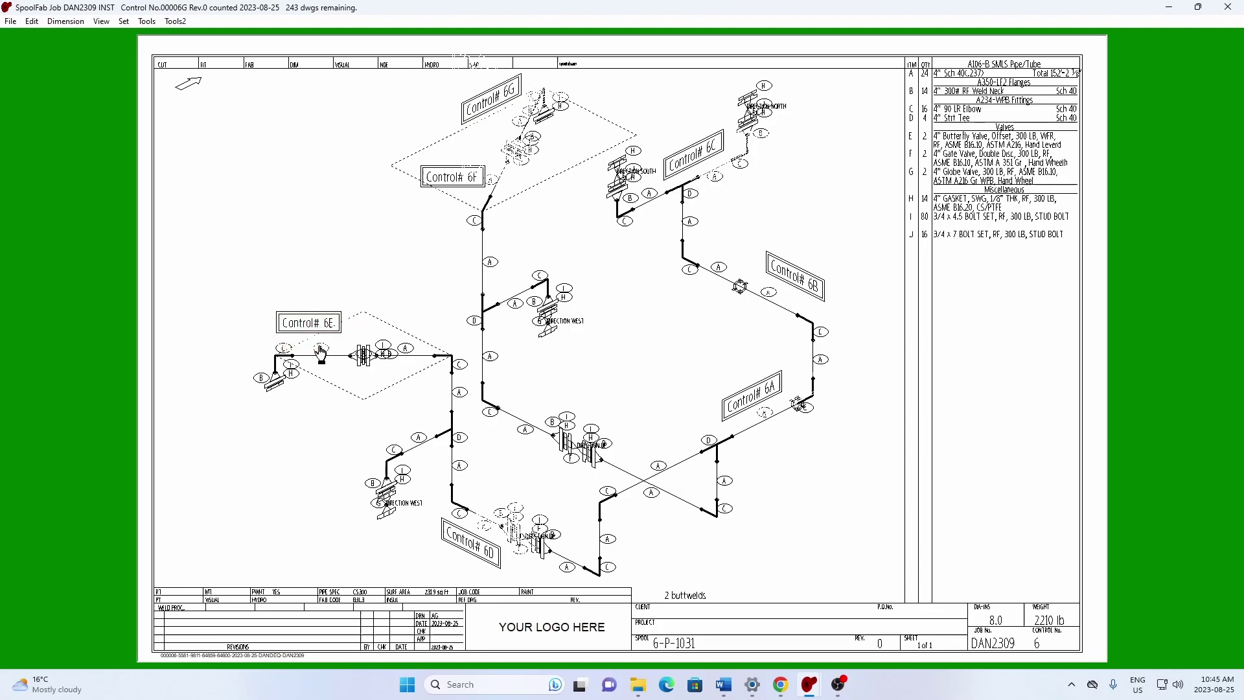
left_click(407, 353)
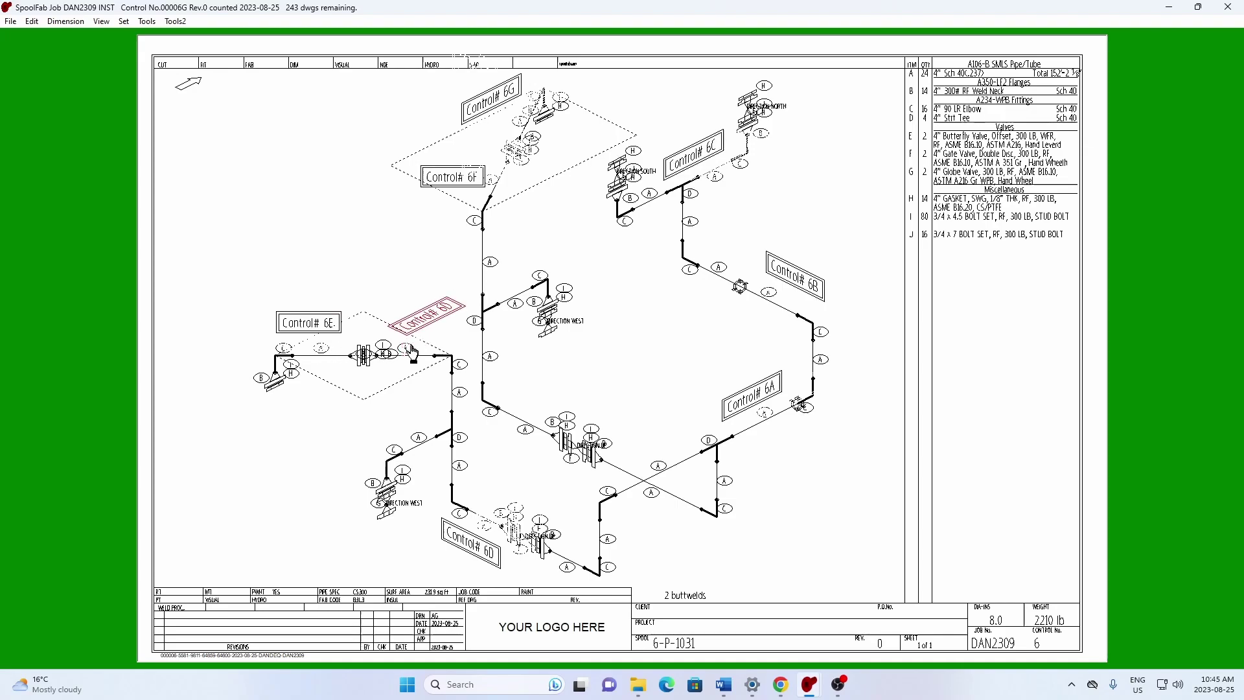
left_click(412, 353)
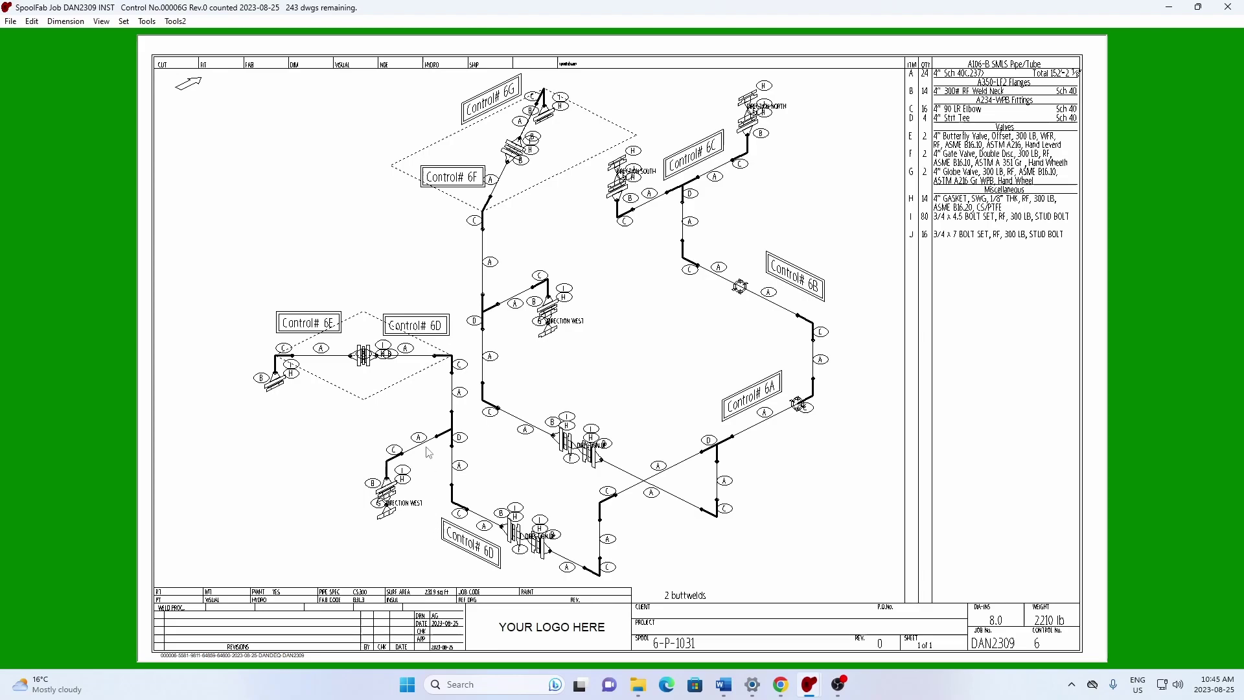
Add another Control# label on the lower-left spool, clear the unfinished-label warning, and resave as 000006
left_click(392, 334)
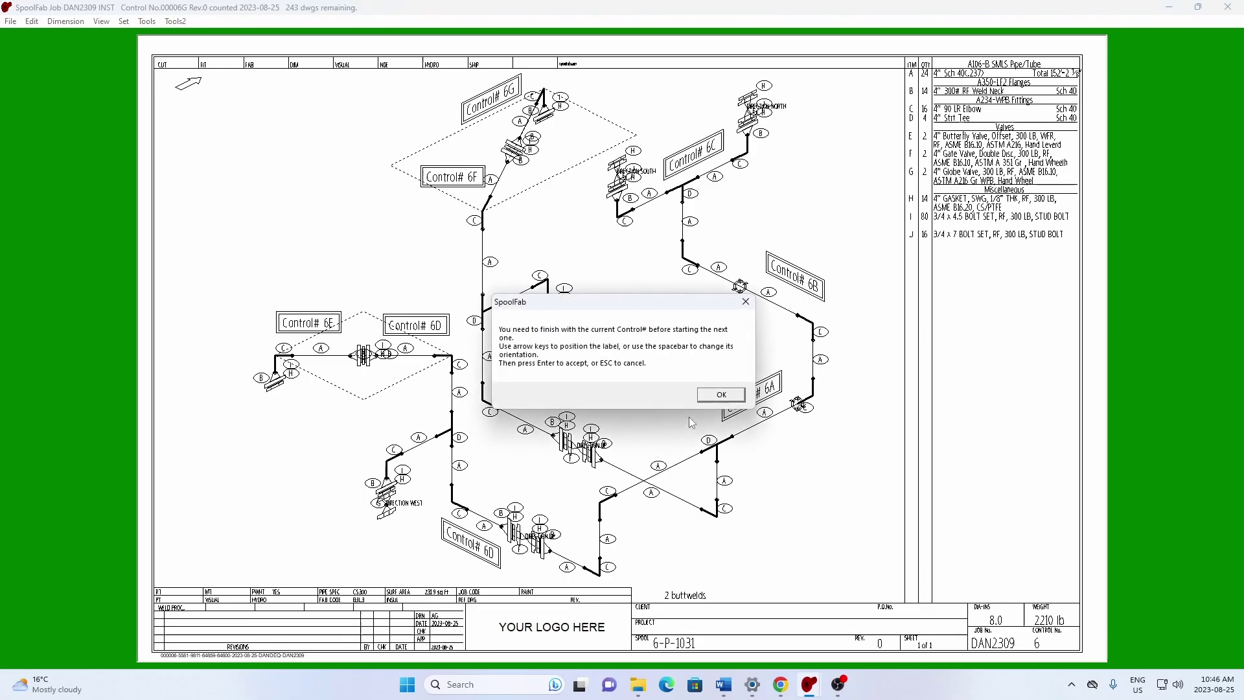
left_click(721, 394)
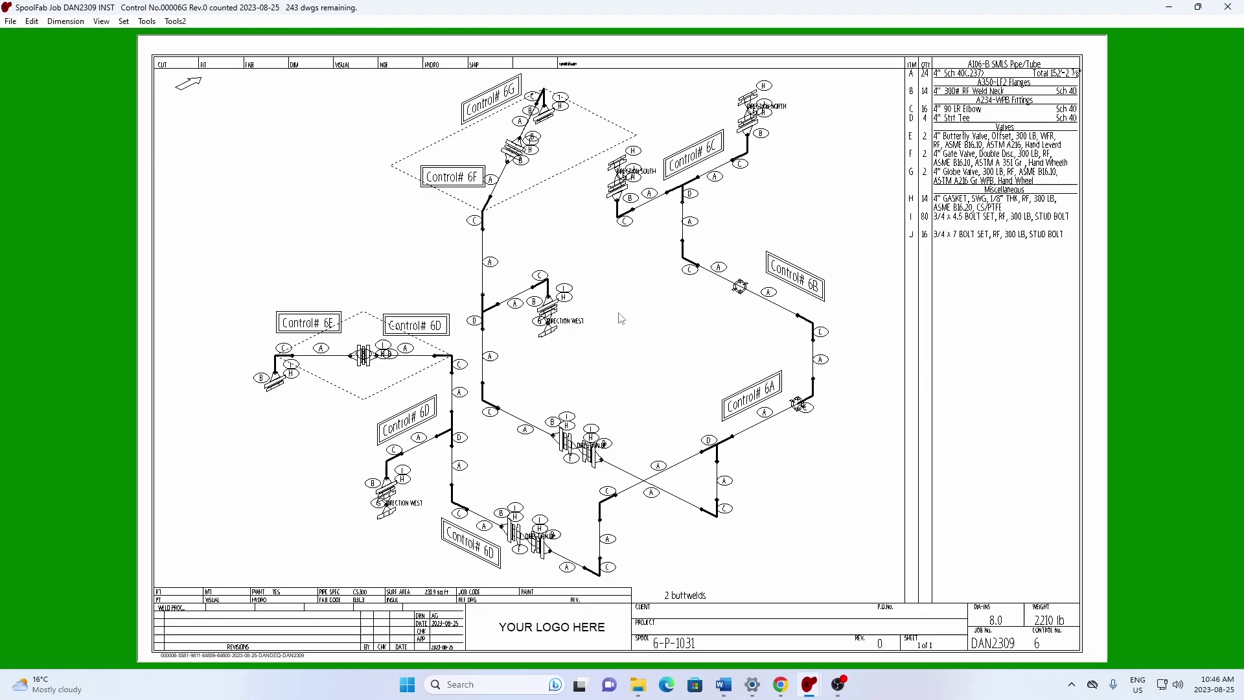
left_click(10, 21)
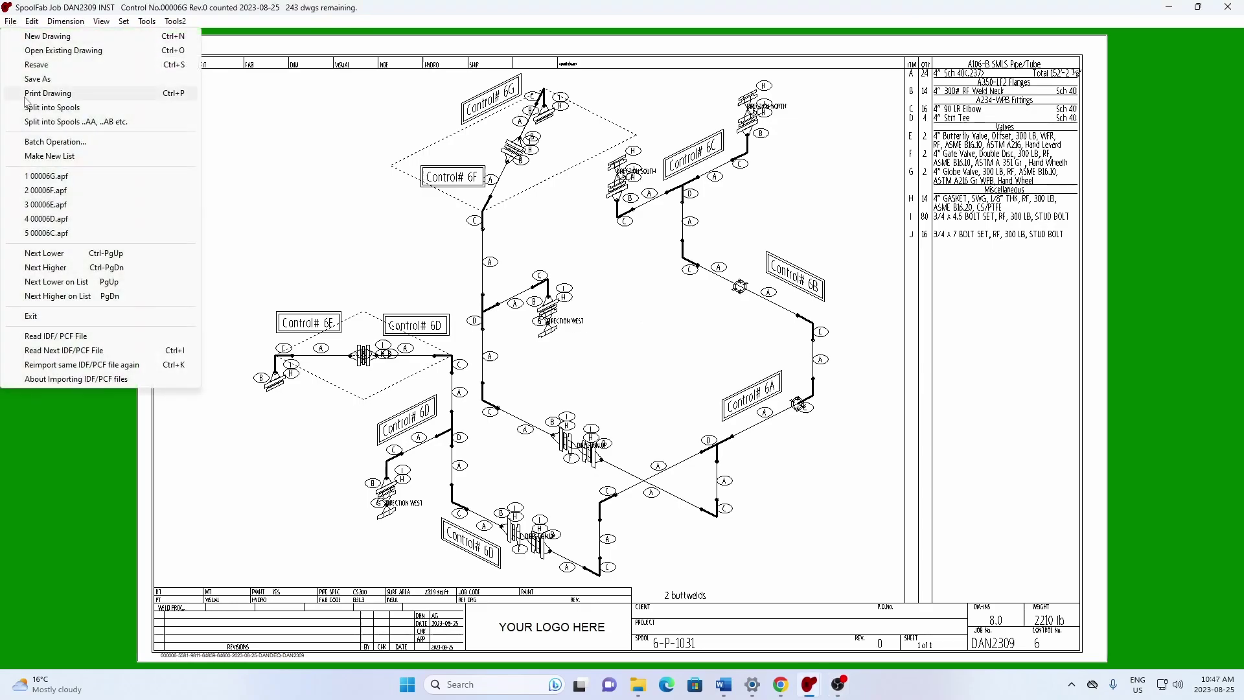
left_click(37, 65)
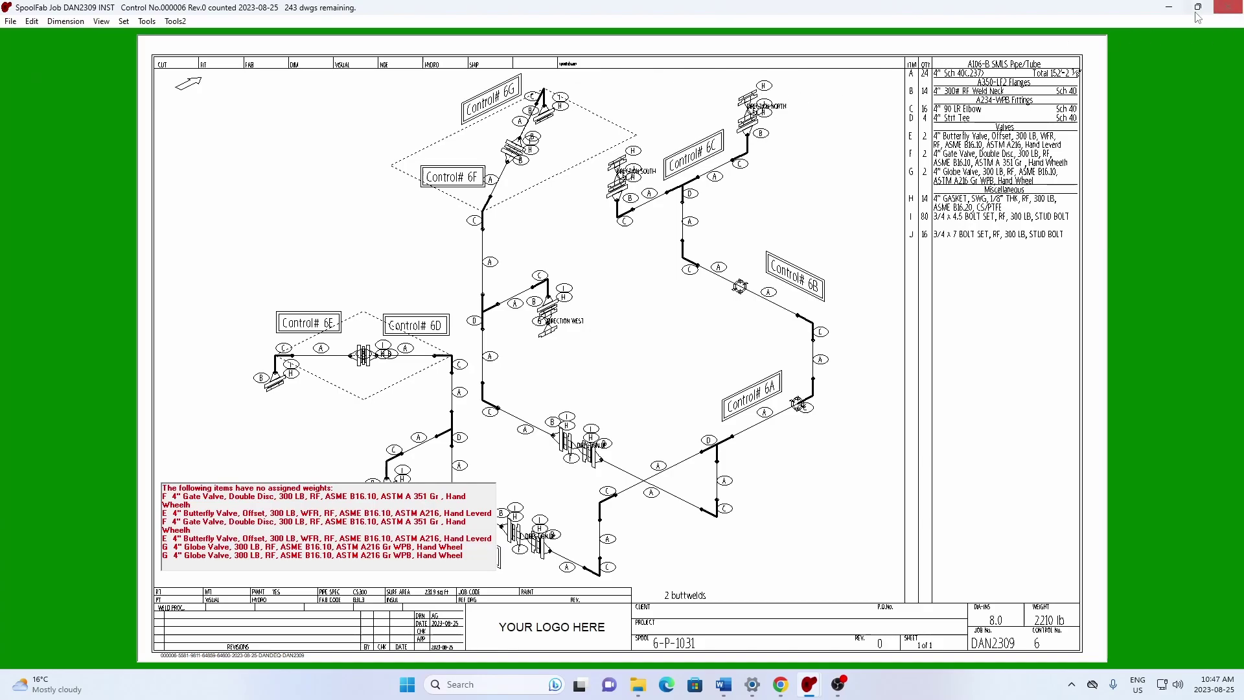
Close the current drawing and make a new fabrication drawing list of 00006A through 00006G
left_click(1227, 7)
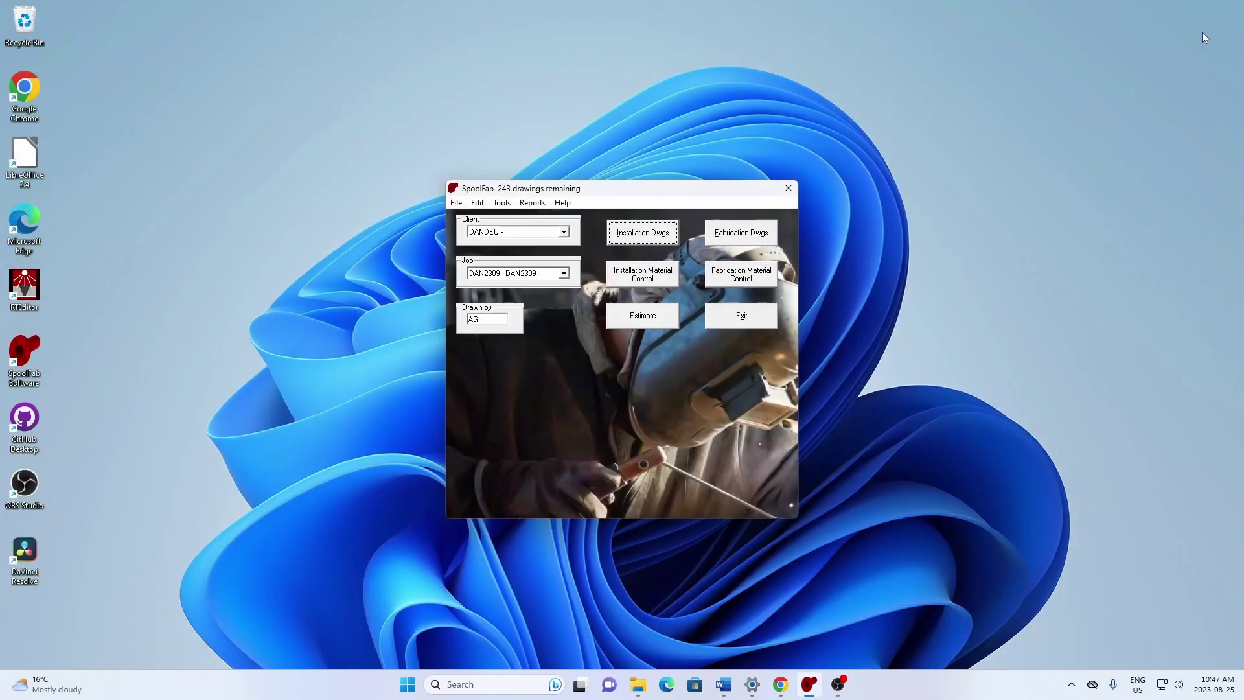
left_click(719, 237)
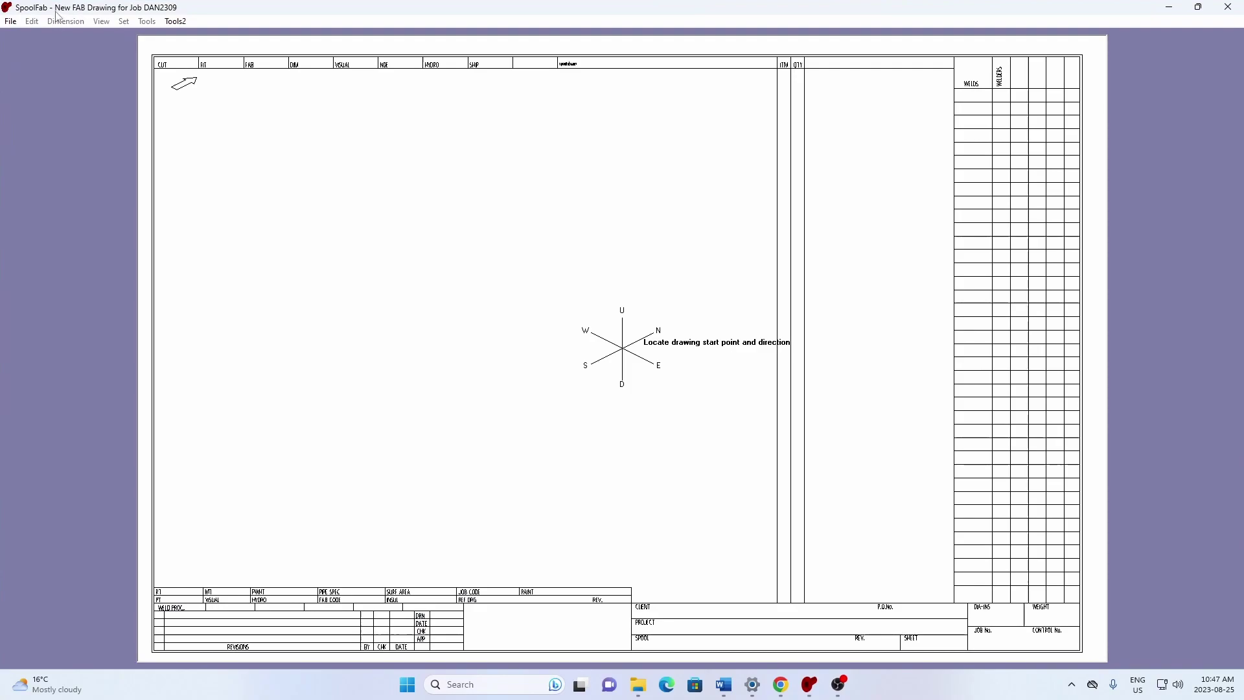
left_click(10, 22)
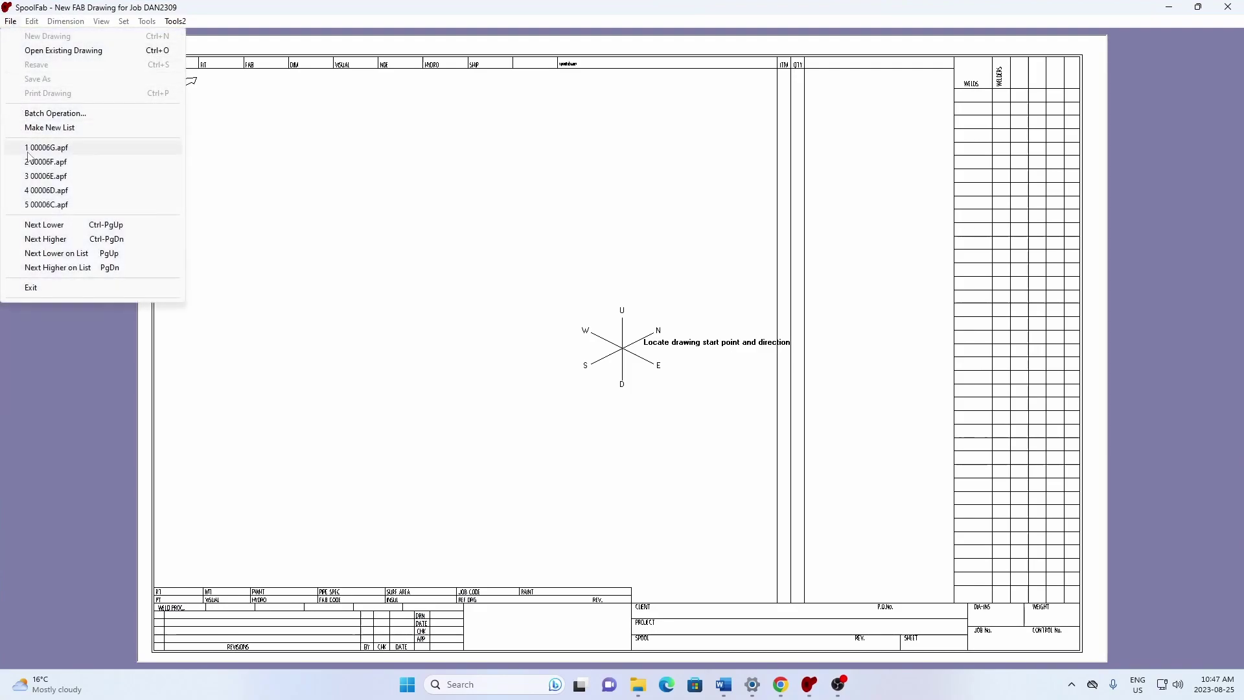
left_click(28, 129)
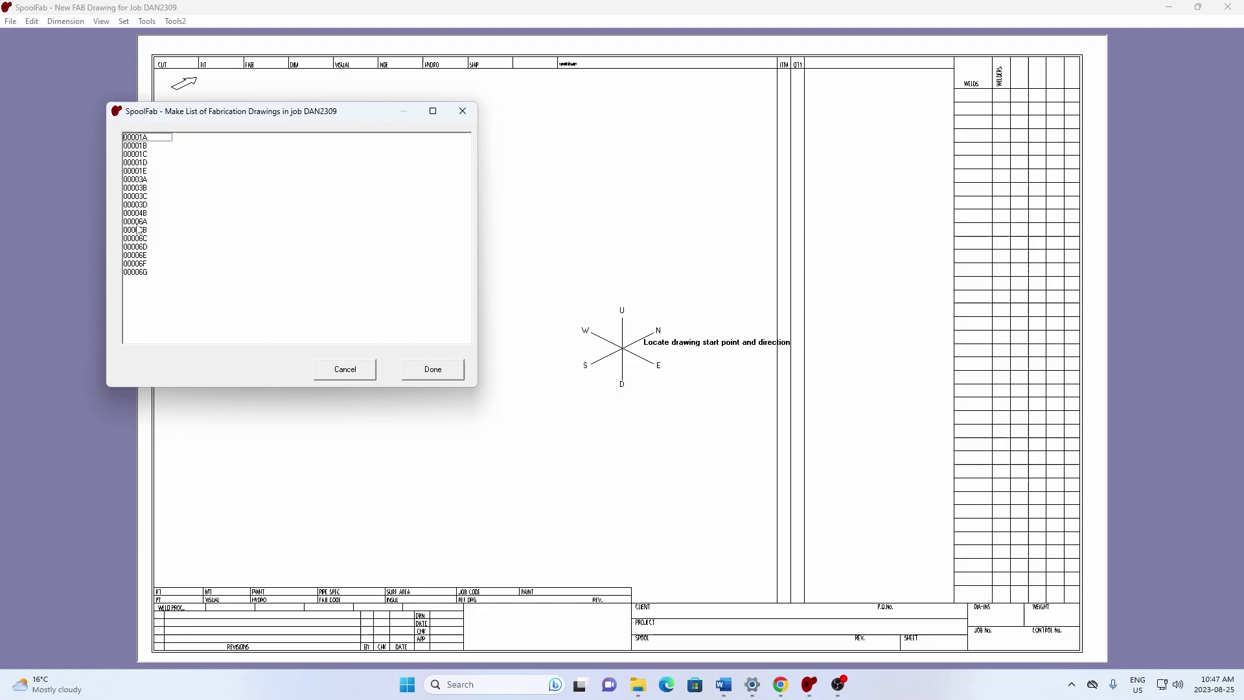
left_click_drag(137, 221, 145, 286)
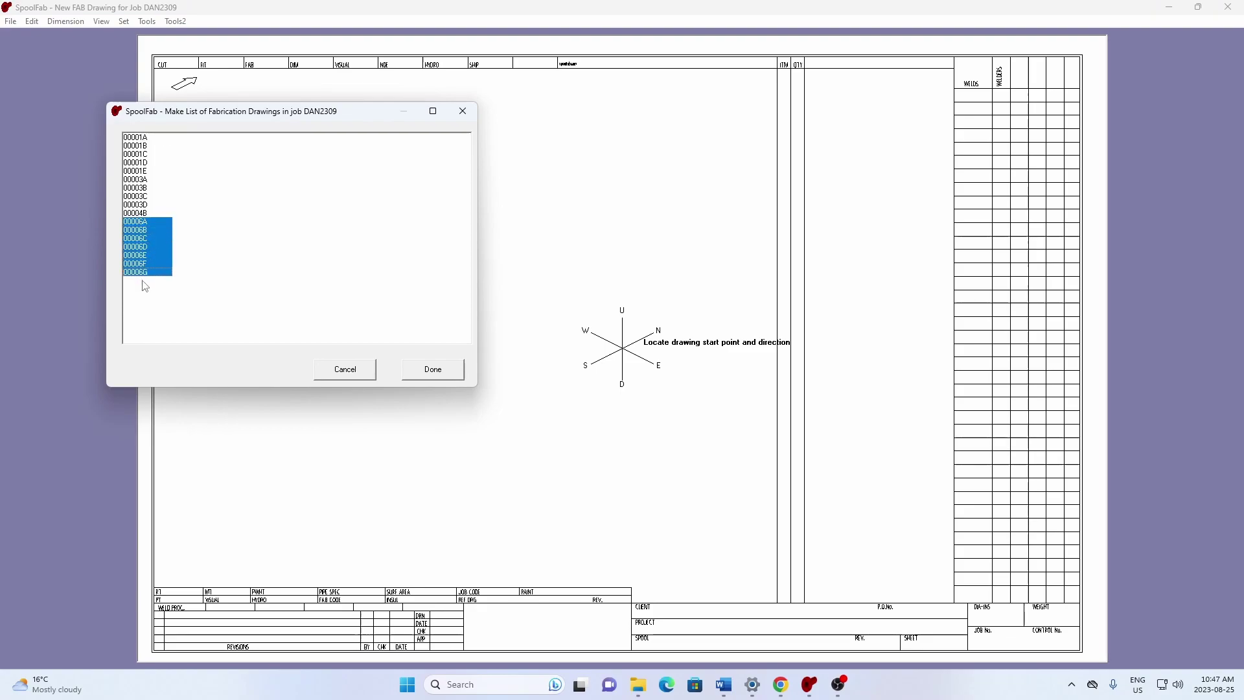
left_click(434, 372)
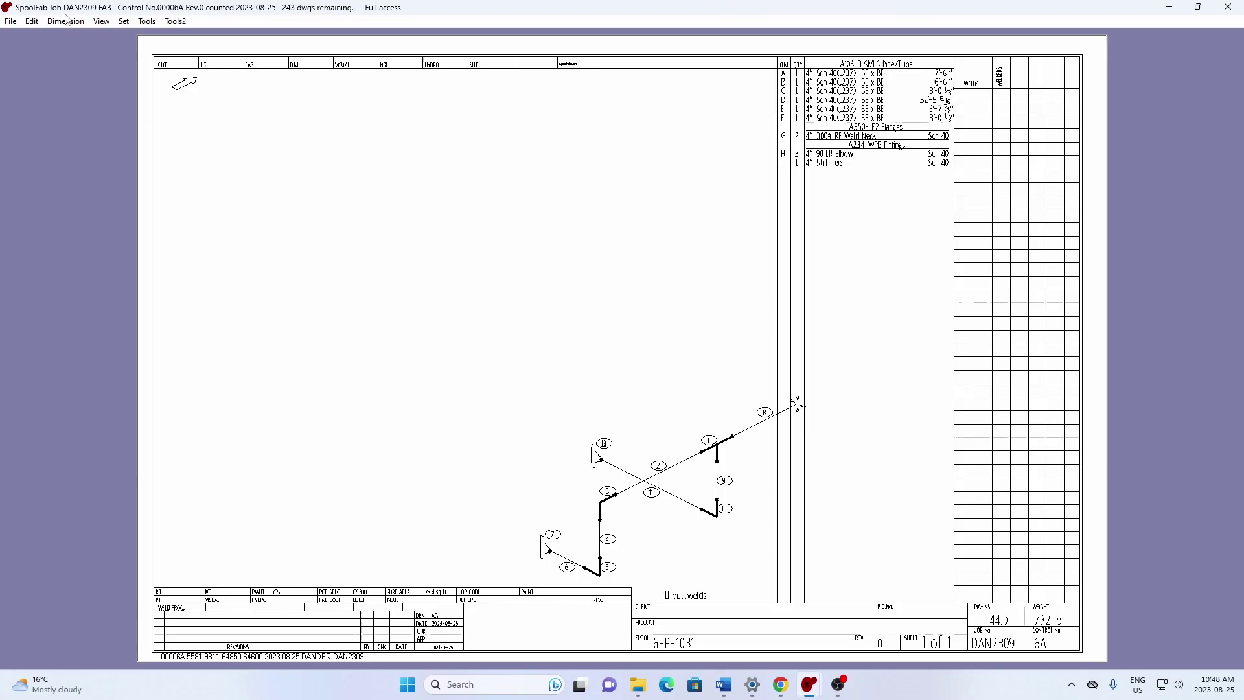
Open the File menu with spool 6A's drawing 00006A displayed
left_click(10, 21)
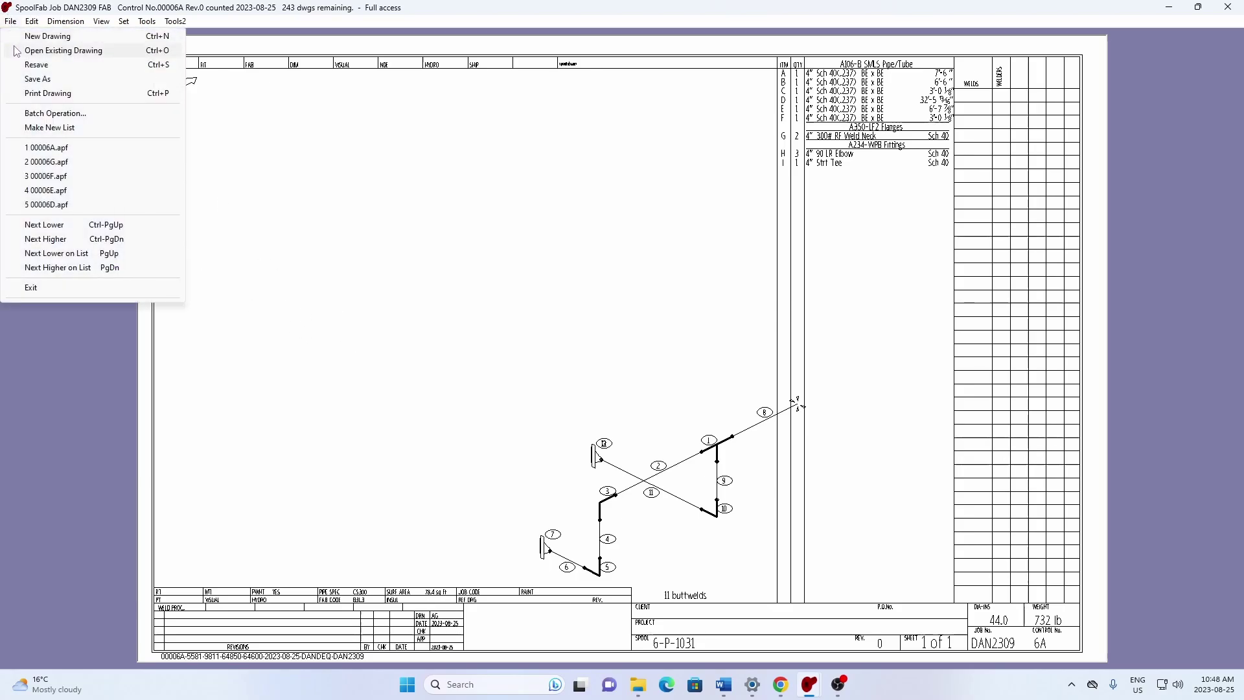
Batch-resave all seven listed drawings, scaled by 140 with the weld map turned on
left_click(39, 113)
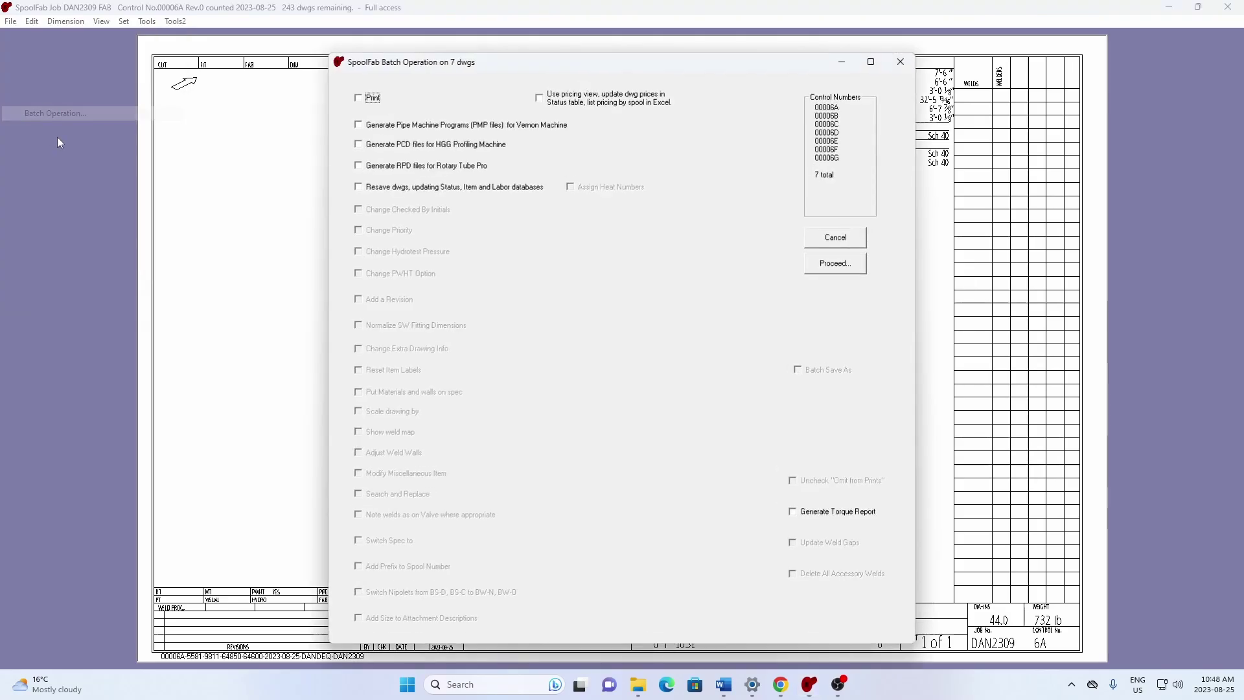
left_click(358, 187)
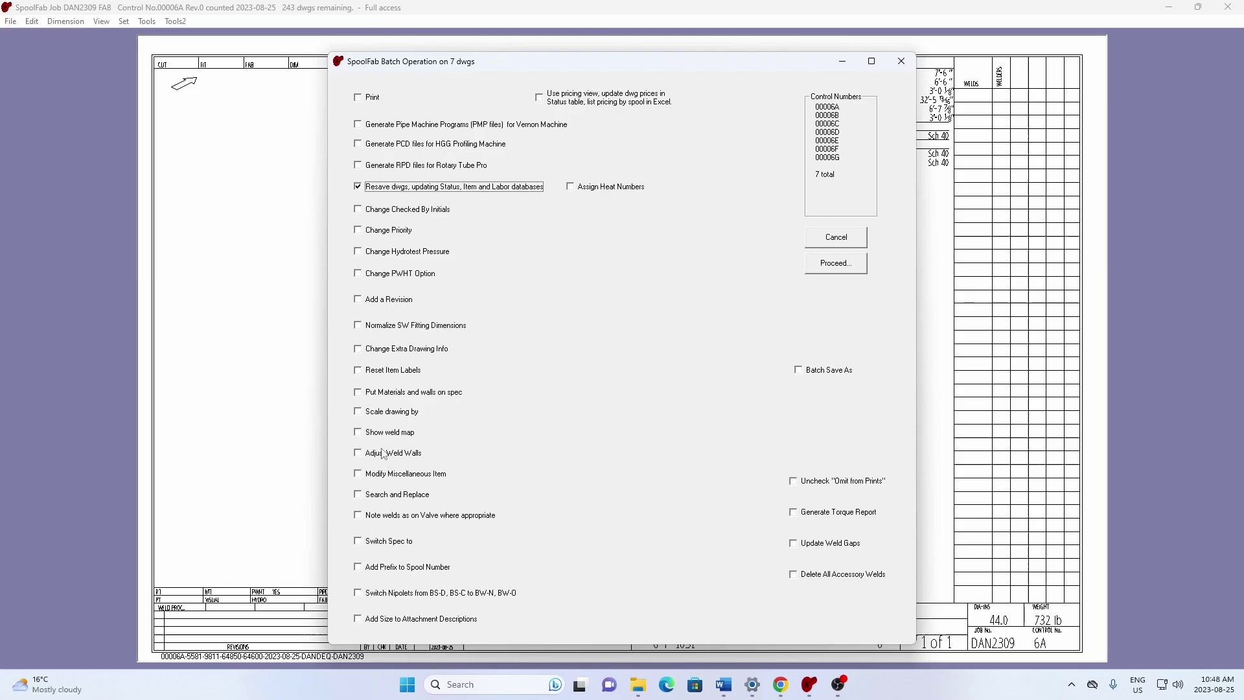
left_click(358, 412)
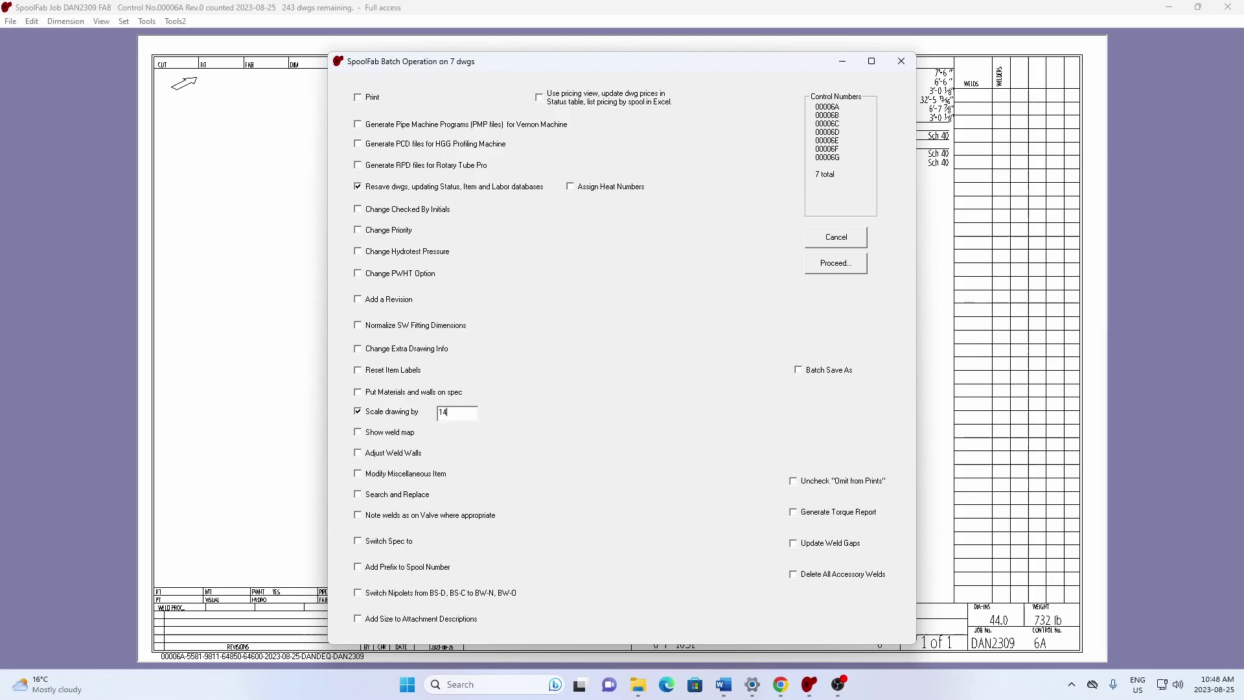
type("140")
left_click(359, 432)
left_click(824, 270)
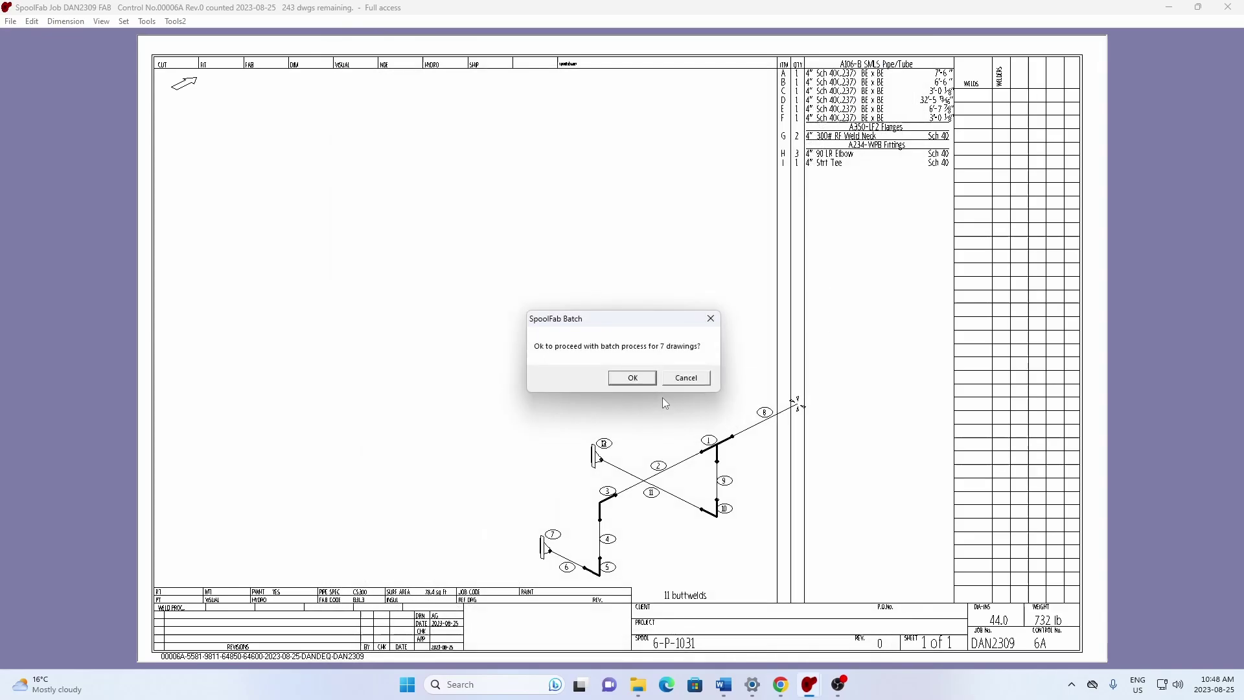
left_click(631, 383)
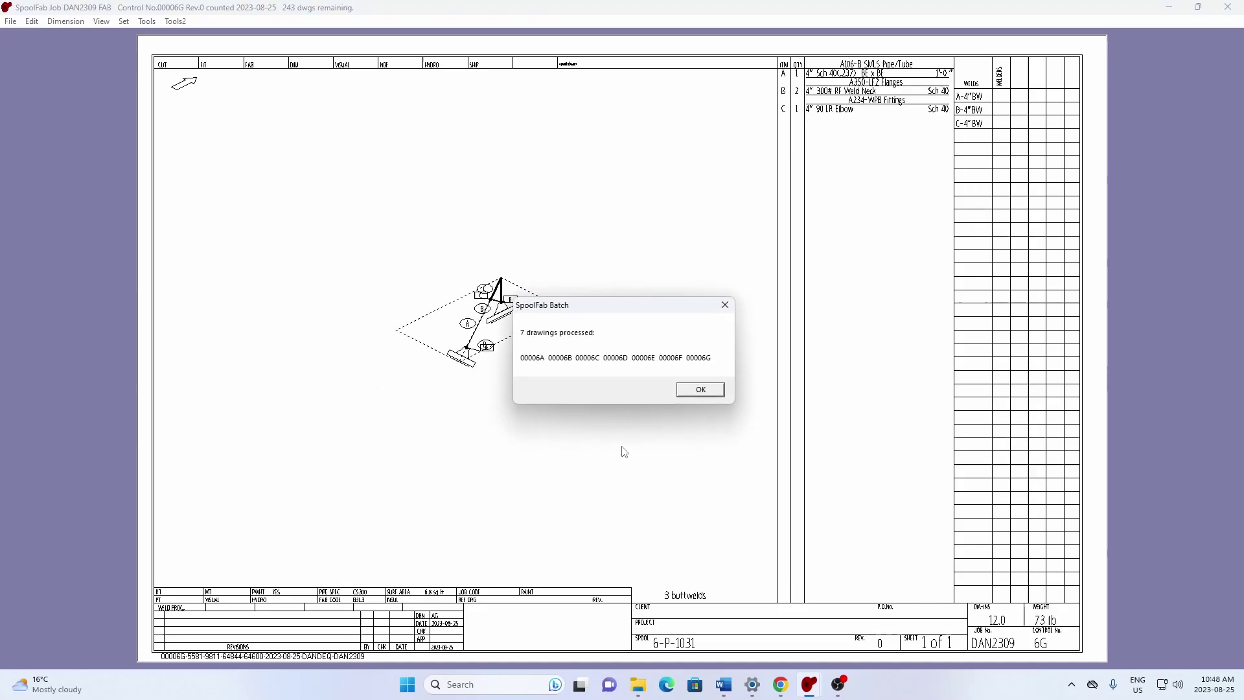
Dismiss the batch completion report and scale the 6G drawing to Q 140%
left_click(698, 391)
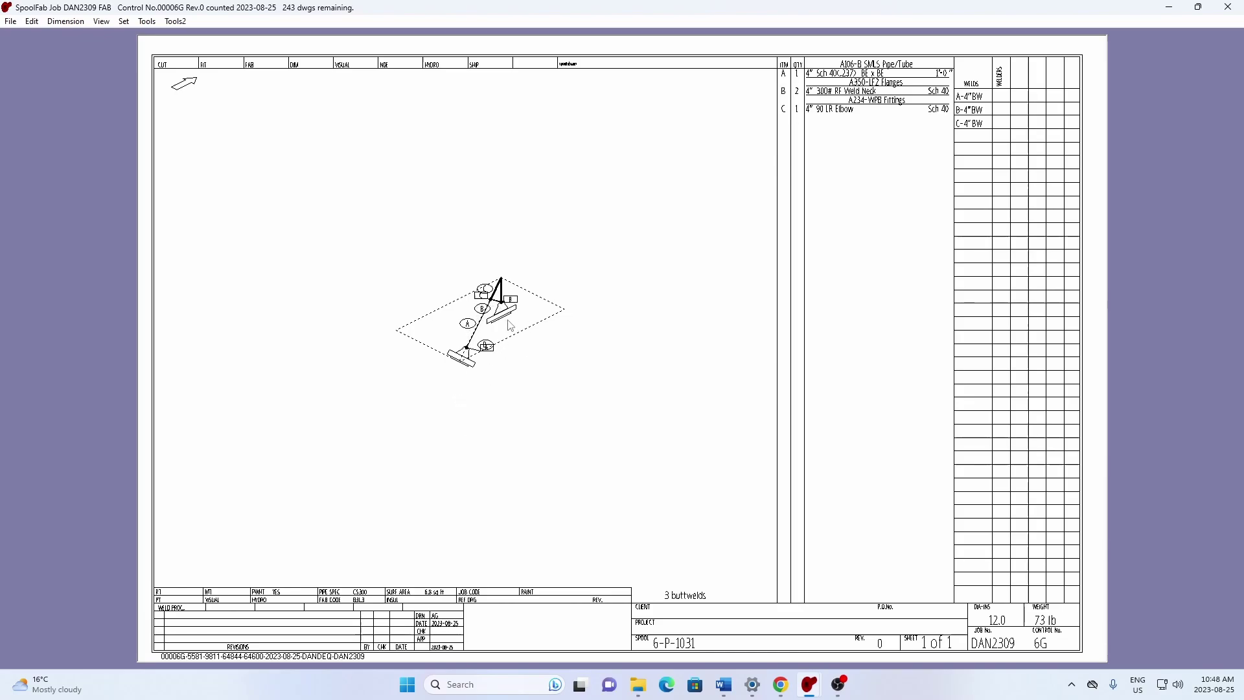
left_click(146, 23)
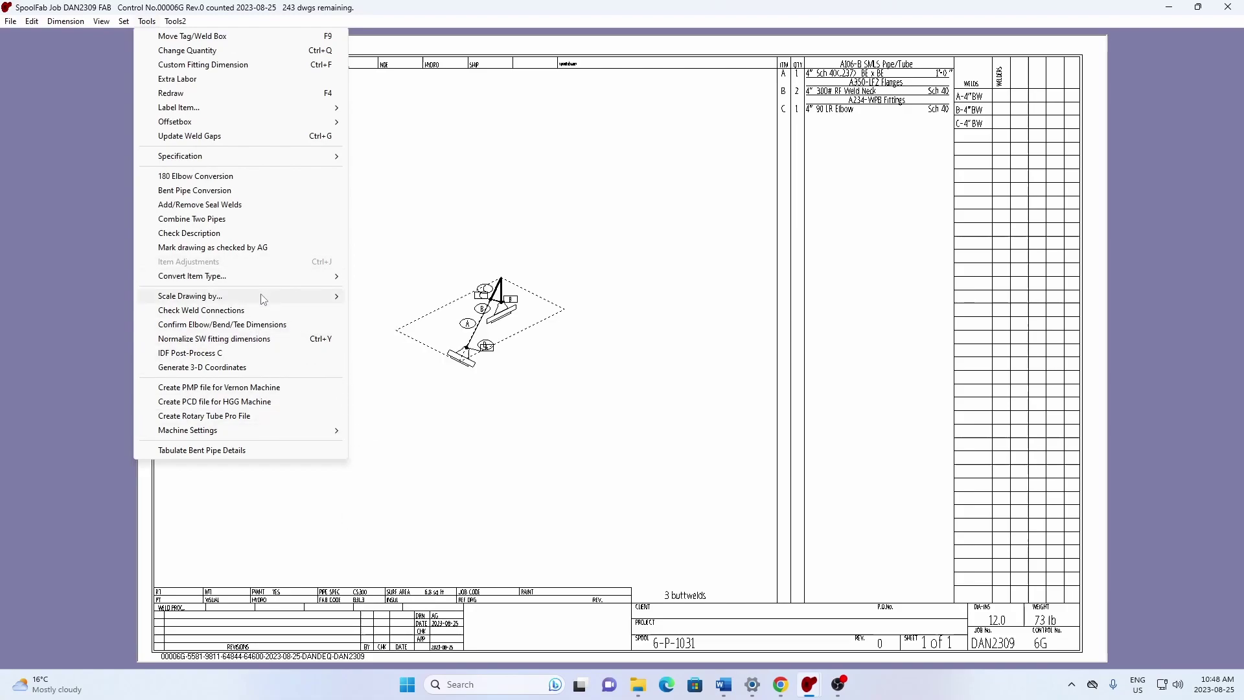
mouse_move(262, 299)
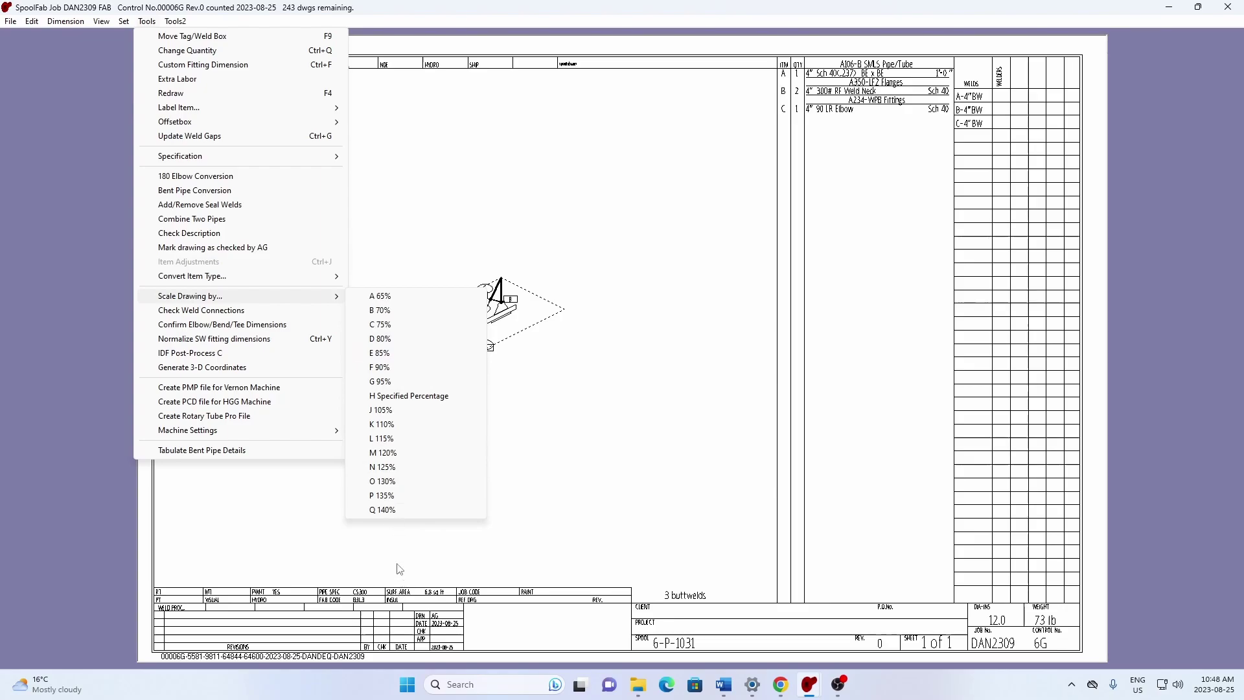
left_click(388, 511)
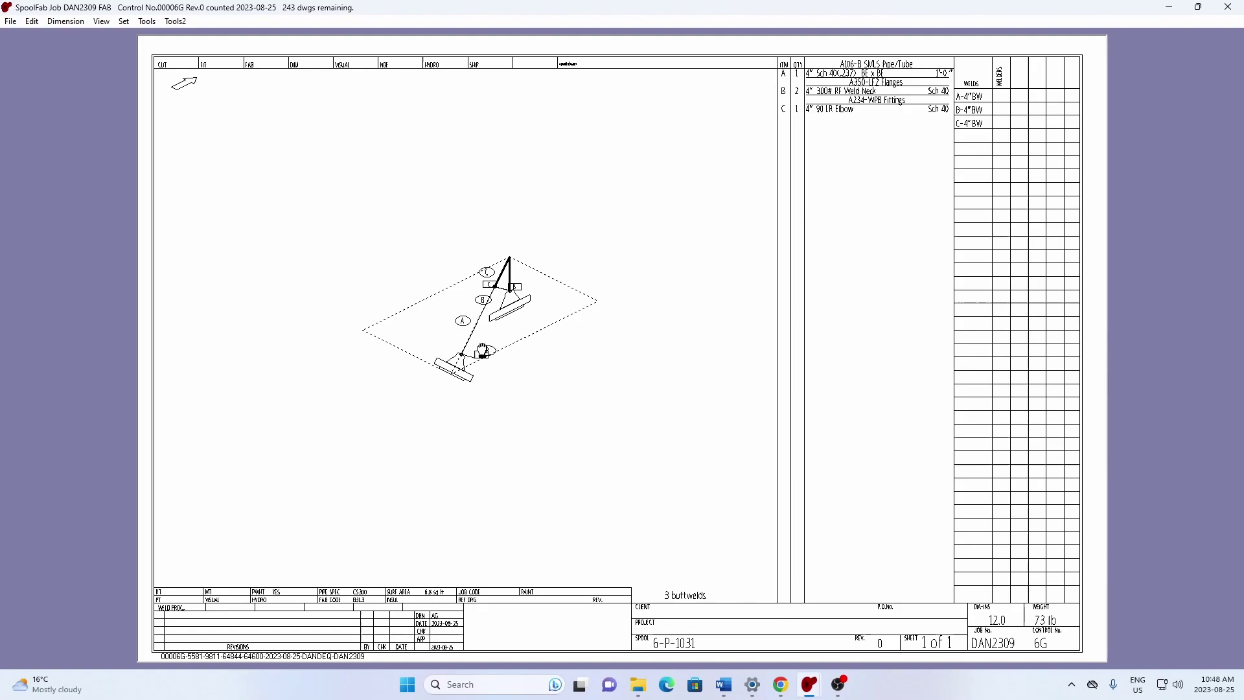
Move 6G's weld tags and balloon C clear of the flange and elbow
left_click_drag(482, 357, 453, 384)
left_click_drag(487, 271, 555, 273)
left_click_drag(476, 289, 440, 266)
Resave the 6G drawing and move on to spool 6F
left_click(11, 22)
left_click(17, 66)
left_click(1045, 645)
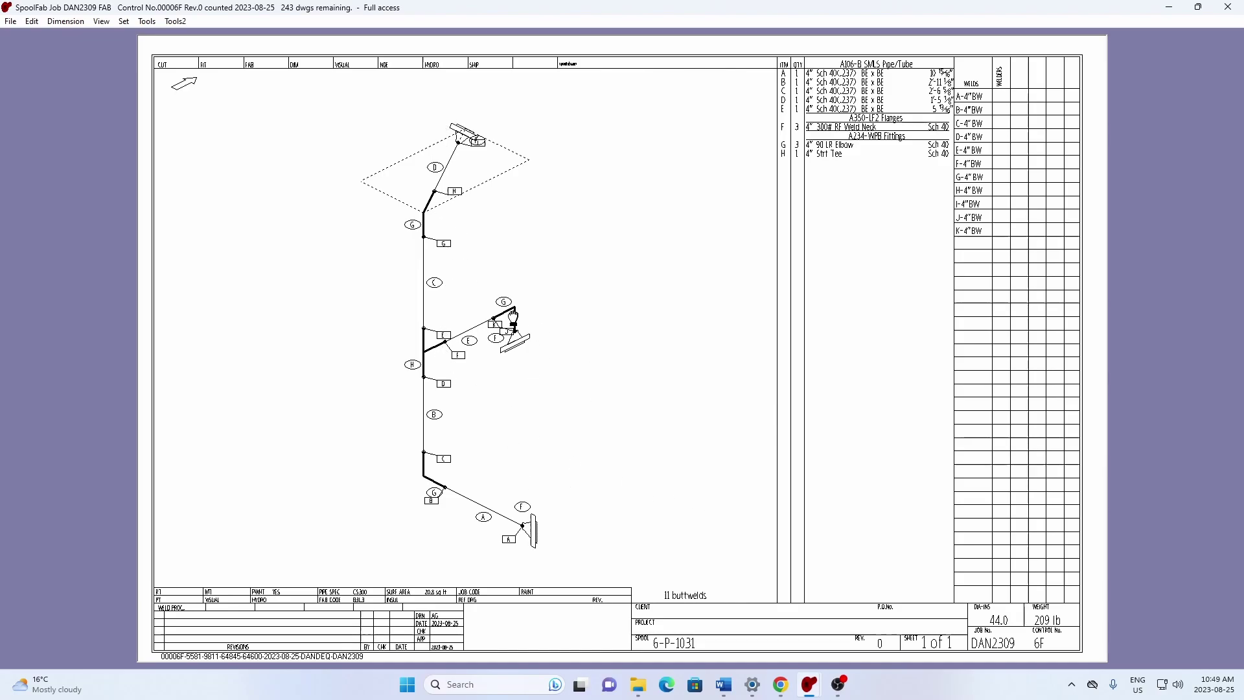
Move 6F weld tags J, E, B and F clear of the elbow, tee, lower elbow and upper flange
left_click_drag(506, 329, 556, 317)
left_click_drag(444, 336, 379, 329)
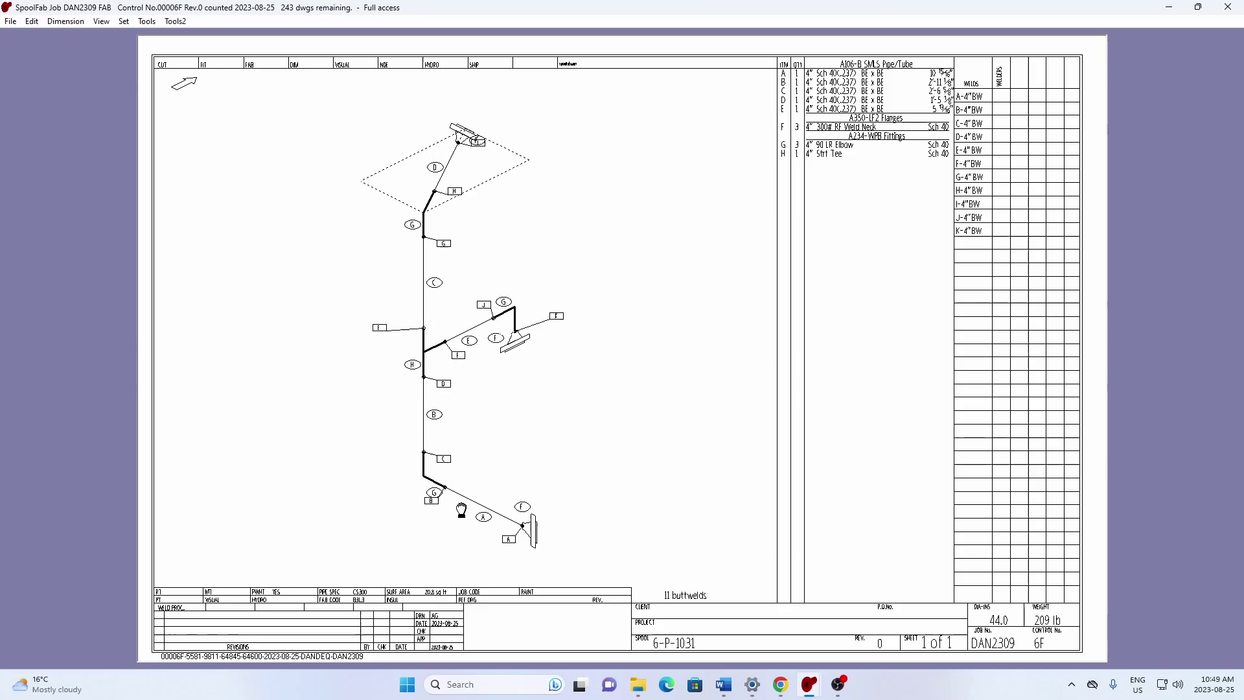
left_click_drag(430, 502, 465, 475)
mouse_move(478, 140)
left_mouse_down()
mouse_move(480, 157)
mouse_move(484, 122)
mouse_move(479, 177)
left_mouse_up()
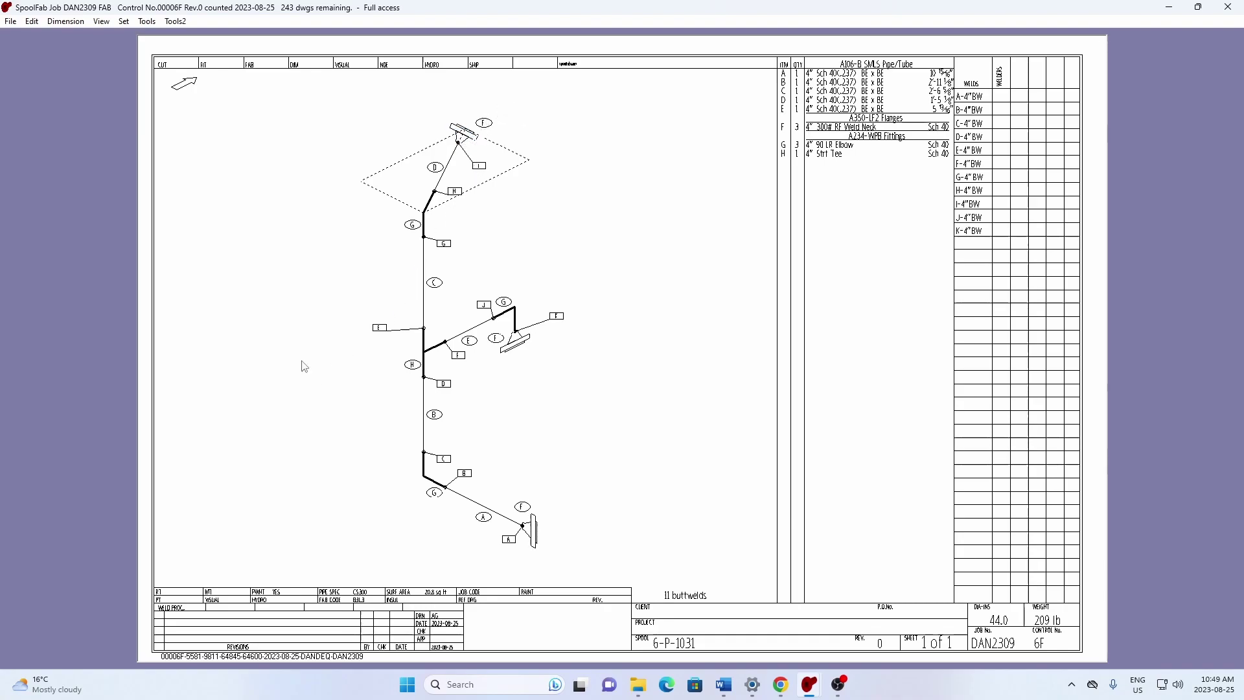
Show all dimensions on 6F and move the 1'-8 5/16" and 1'-3 15/16" dimensions lower
left_click(66, 21)
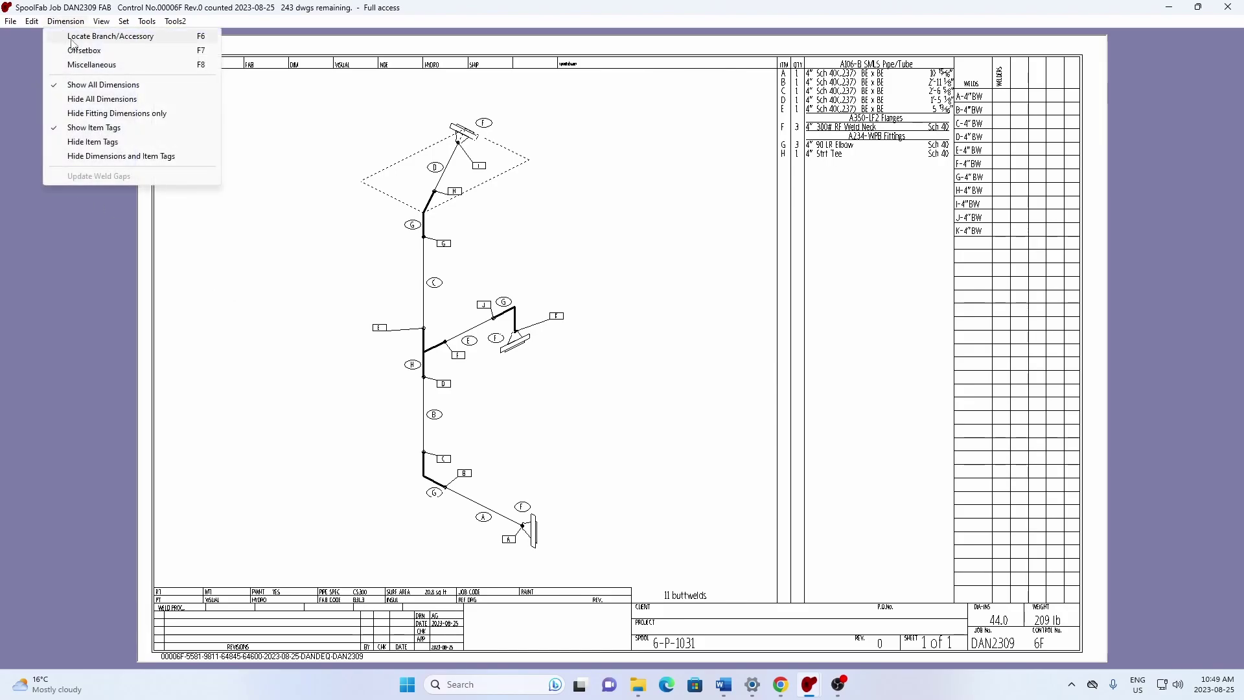
left_click(87, 86)
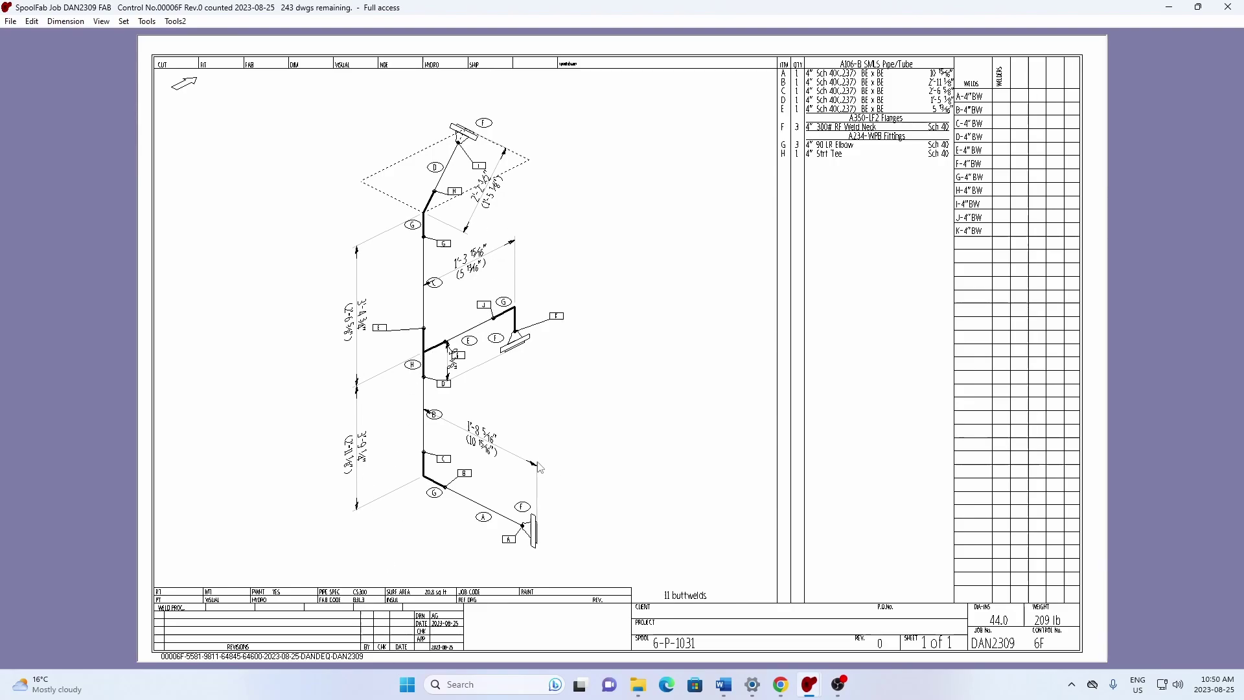
left_click_drag(535, 467, 535, 477)
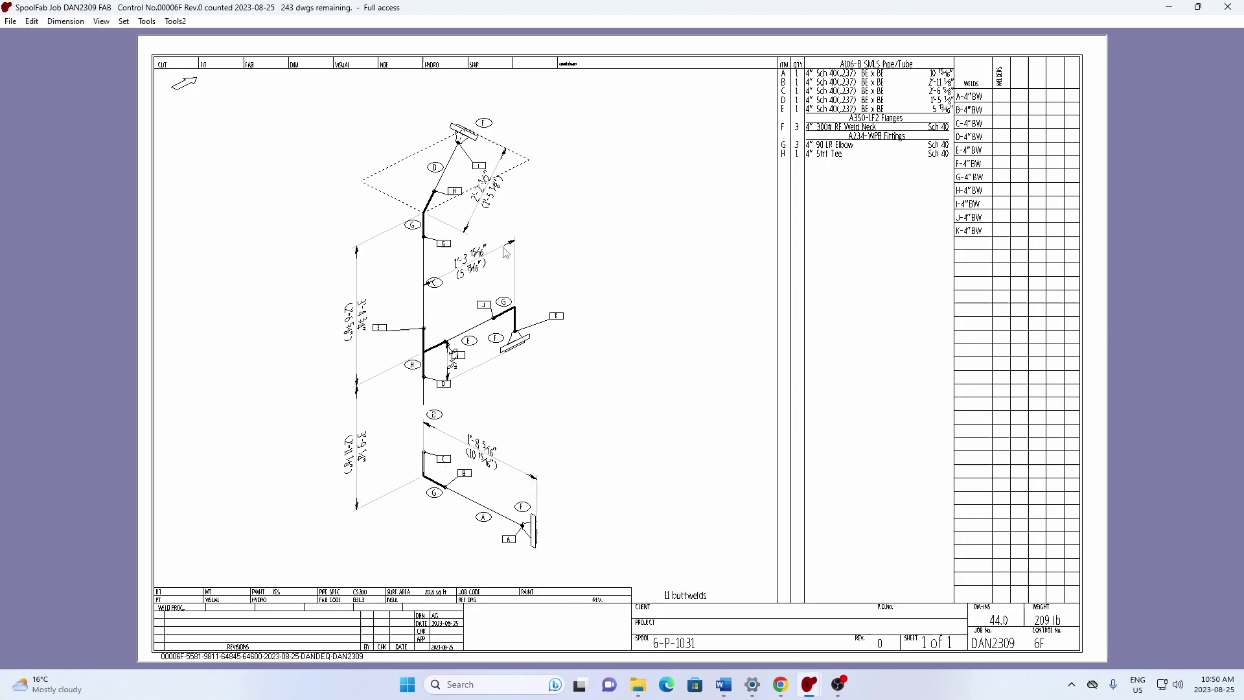
left_click_drag(511, 241, 499, 266)
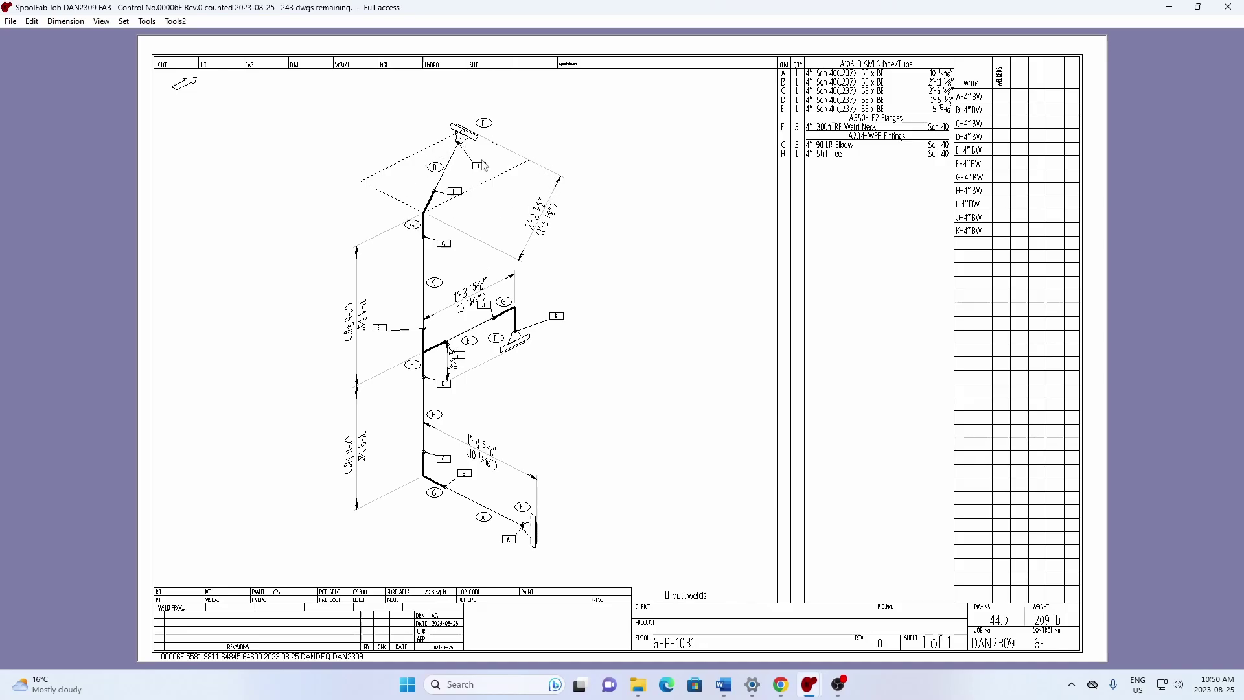
Add a 1'-6 3/4" dimension on the left and an overall dimension along the spool's top
left_click(78, 24)
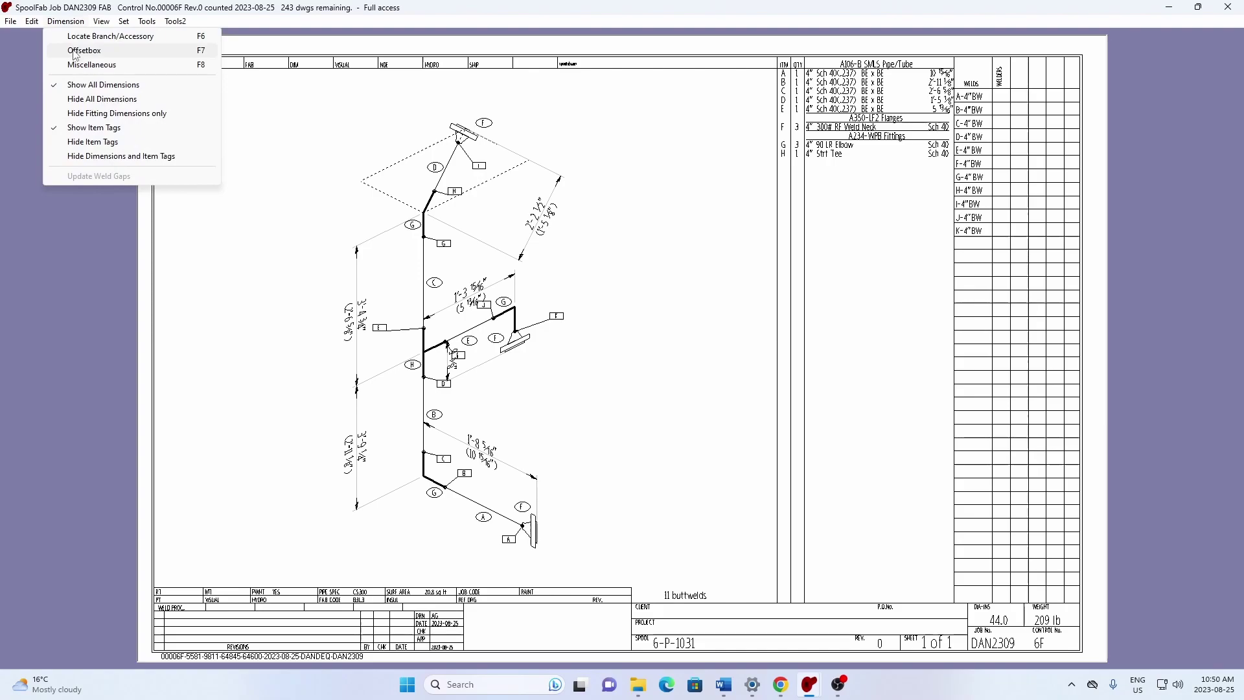
left_click(72, 51)
left_click(375, 186)
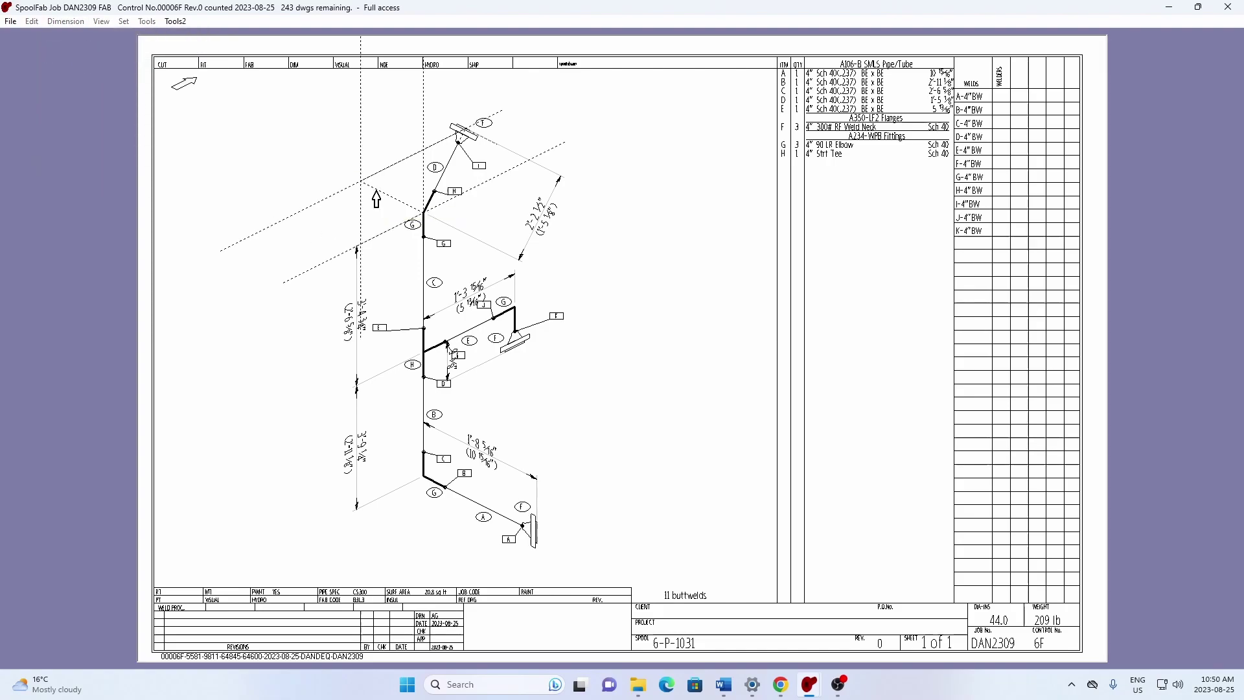
left_click(297, 224)
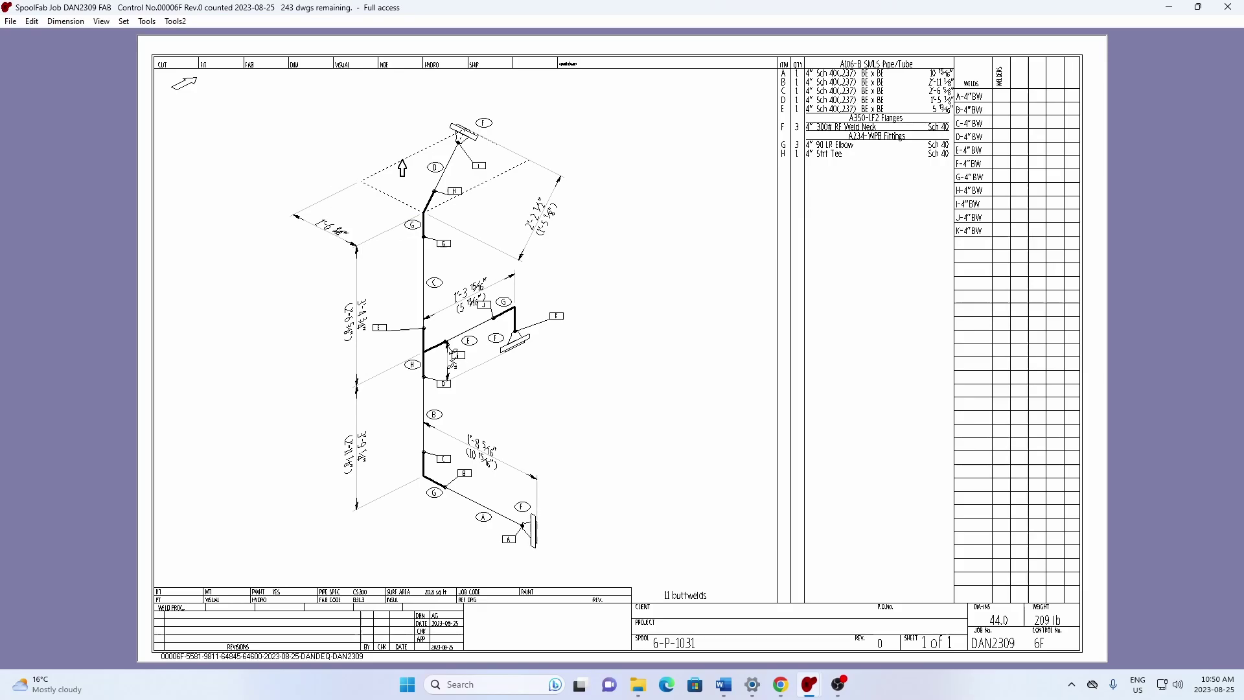
left_click(403, 170)
left_click(320, 146)
Move a weld tag off a dimension, add the 6 3/4" branch dimension, and resave 6F
left_click_drag(453, 370, 443, 330)
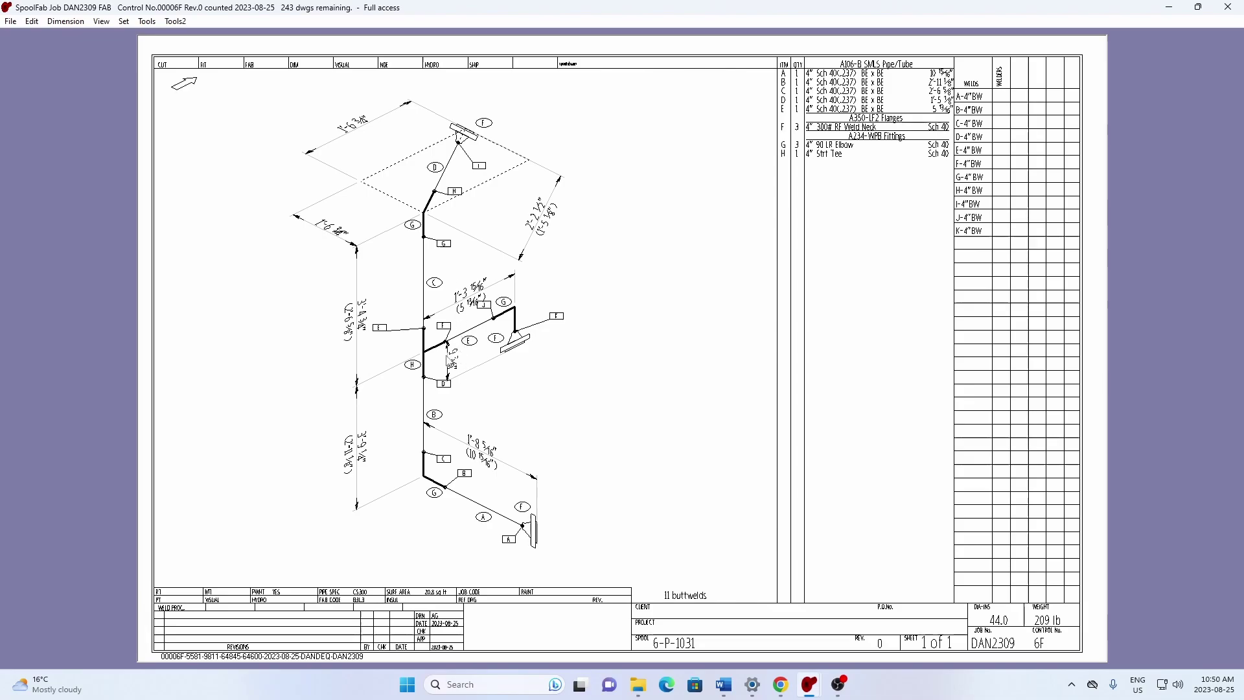
left_click(450, 345)
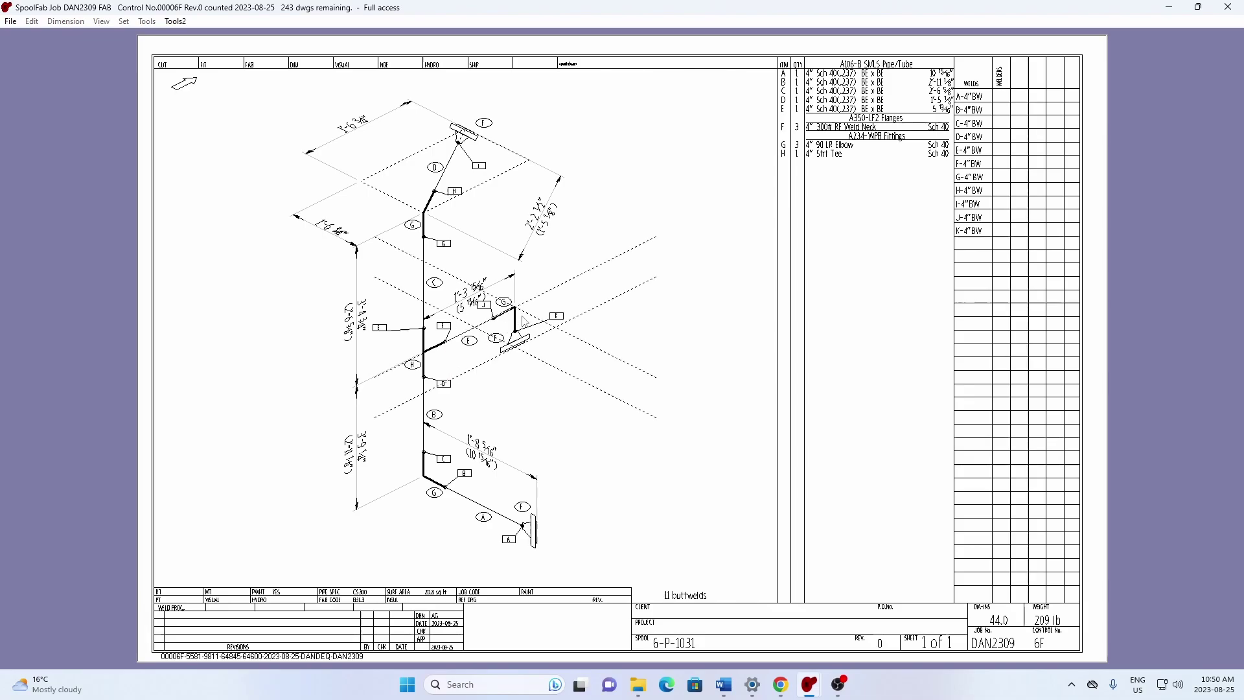
left_click(584, 275)
left_click(70, 24)
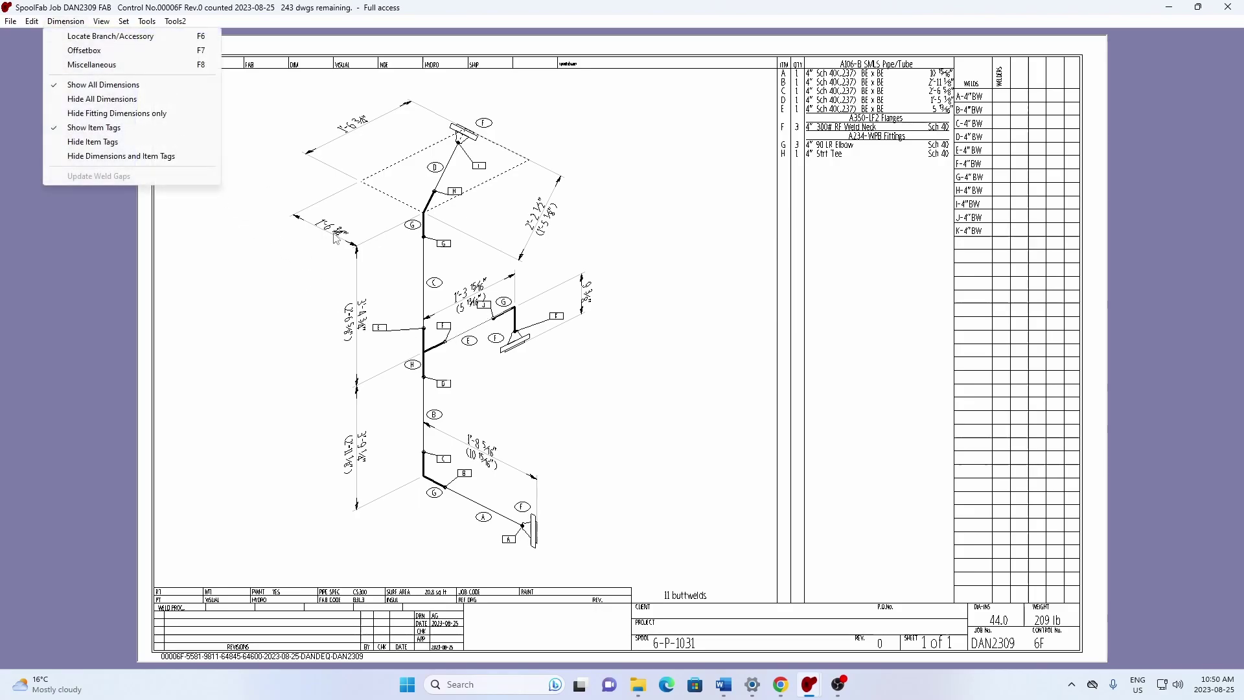
left_click(687, 326)
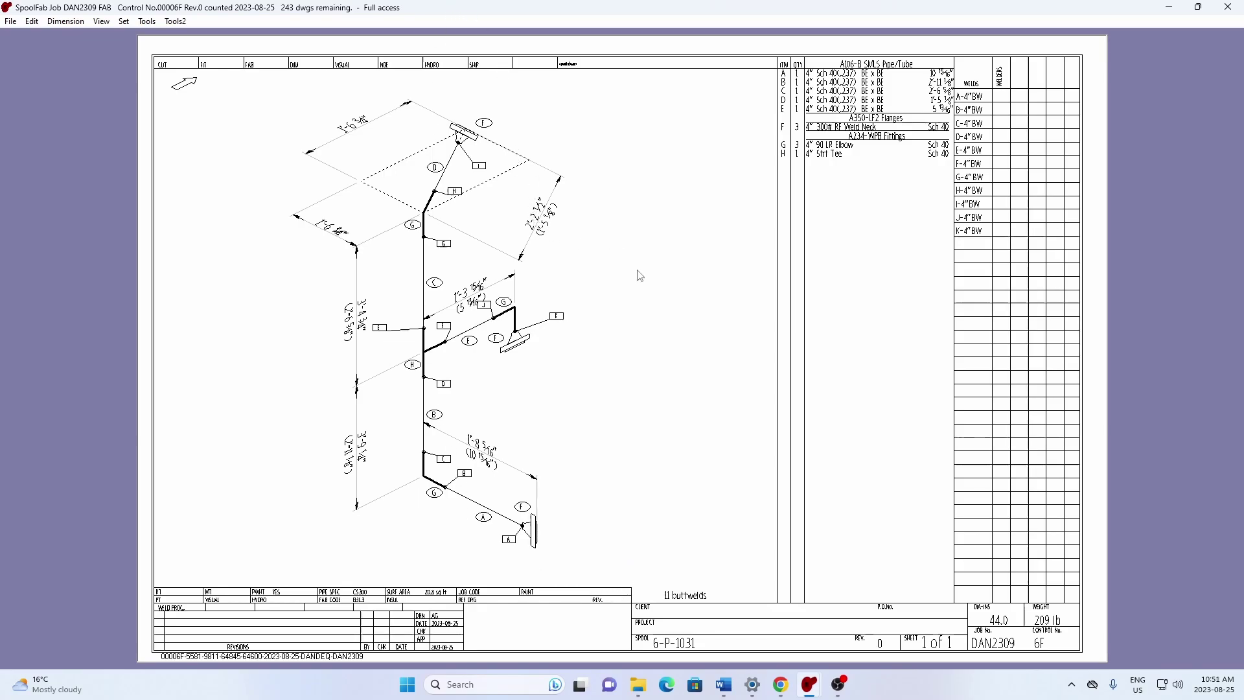
left_click(13, 23)
left_click(36, 64)
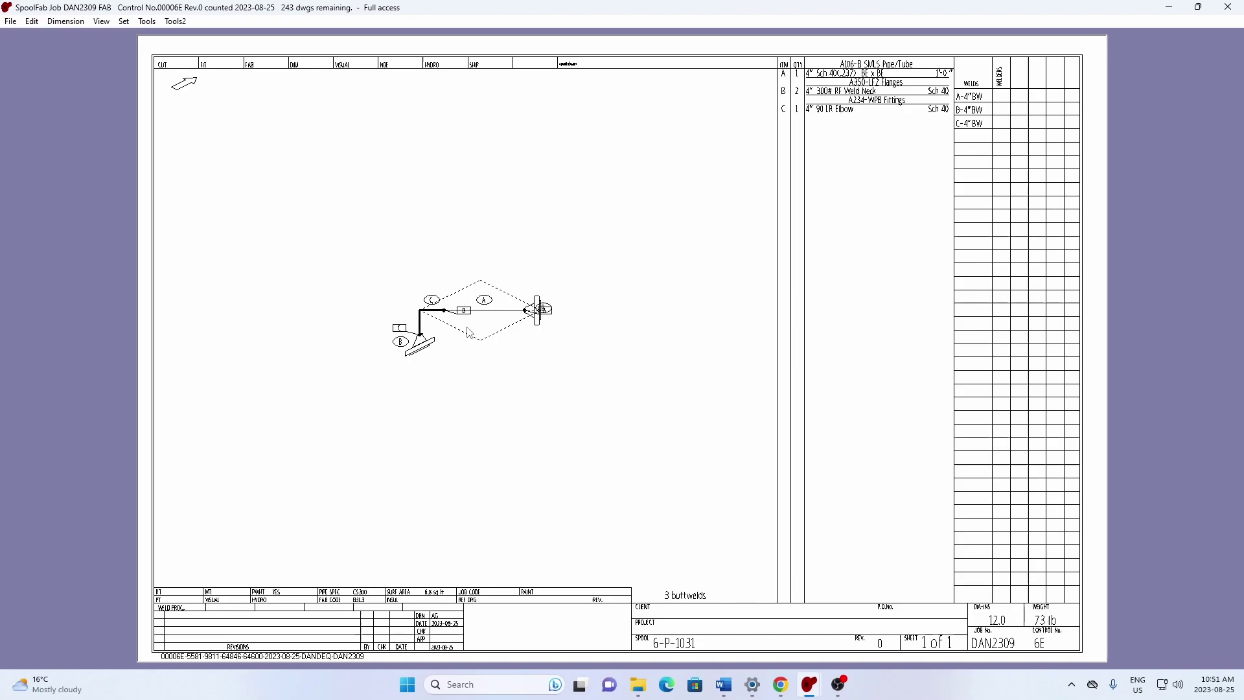
Reposition 6E's weld tags, with B below the right flange, scale to Q 140%, and resave
mouse_move(464, 317)
left_mouse_down()
mouse_move(477, 421)
mouse_move(469, 326)
left_mouse_up()
left_click_drag(544, 310, 505, 358)
left_click(147, 22)
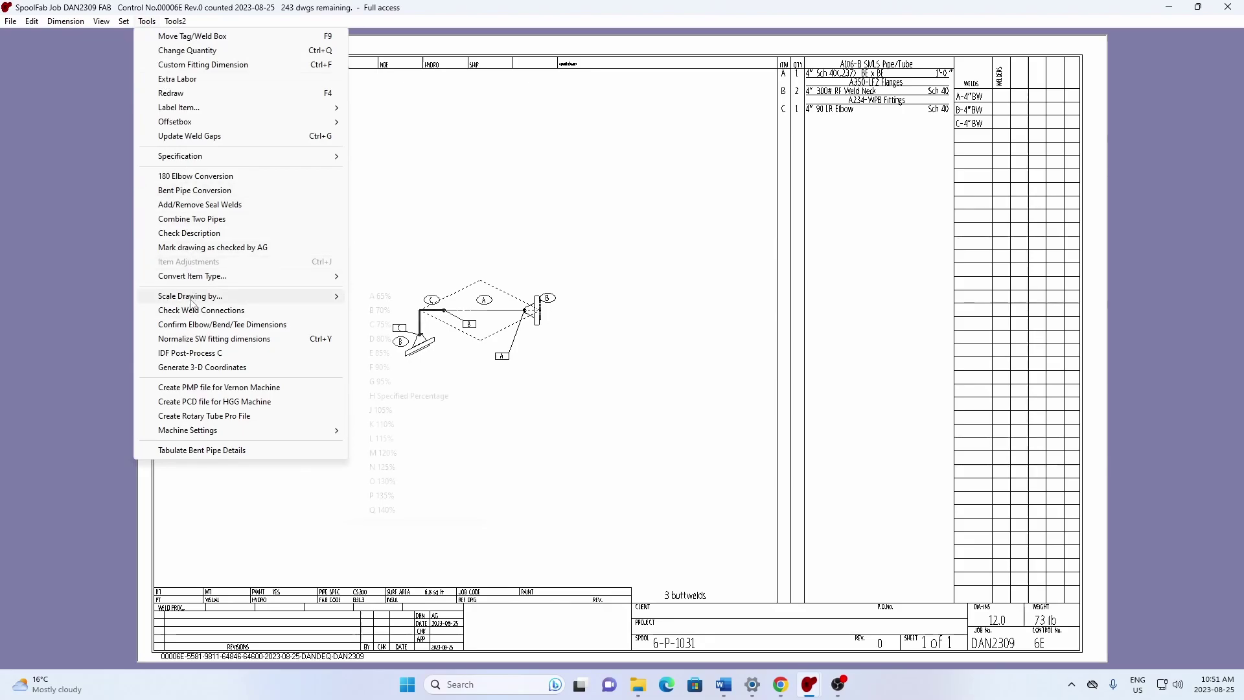
mouse_move(194, 296)
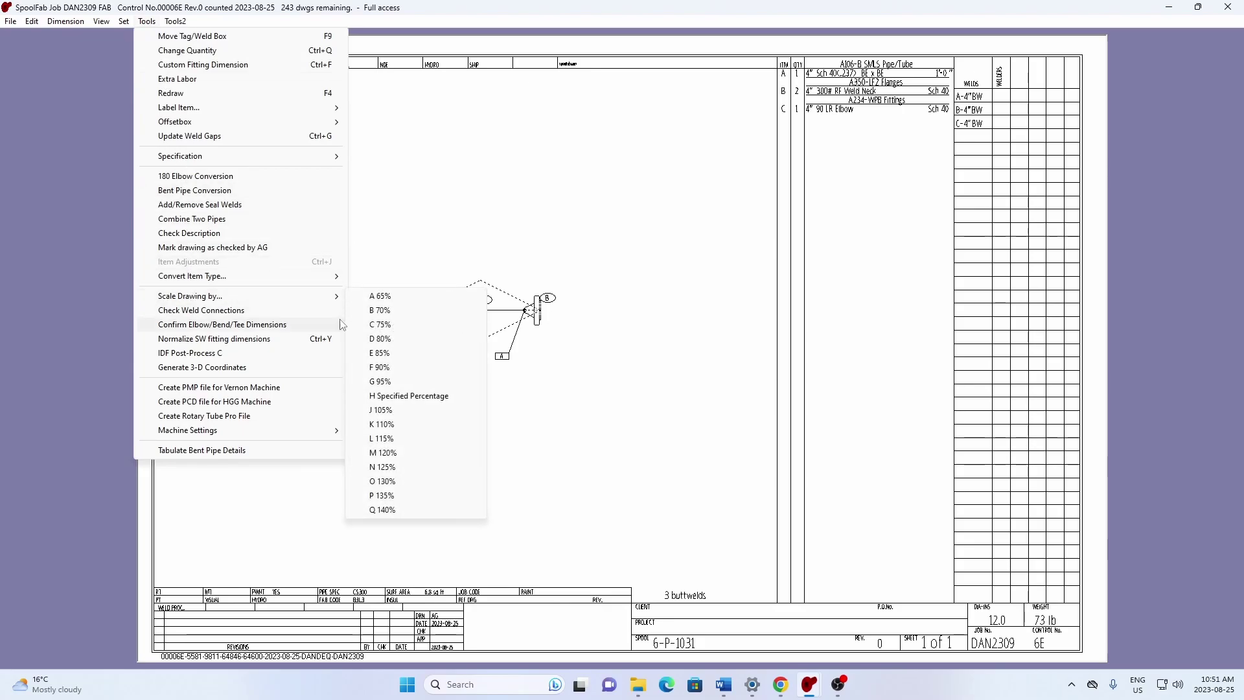
left_click(383, 509)
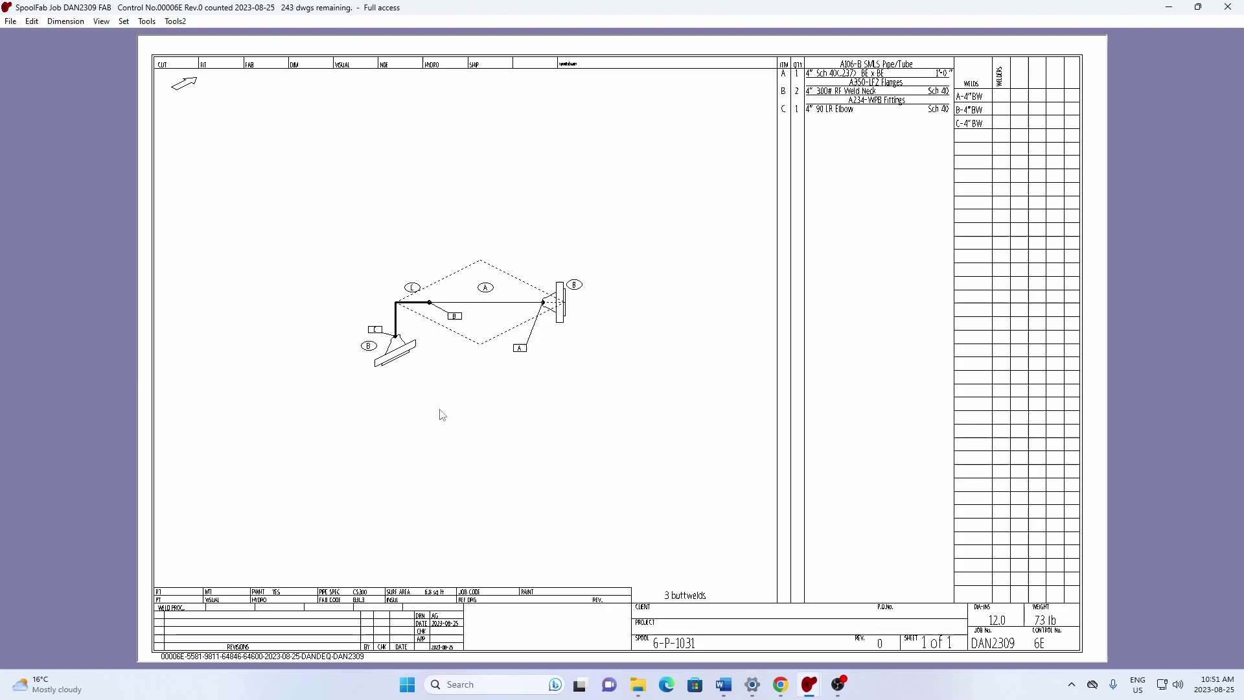
left_click(11, 22)
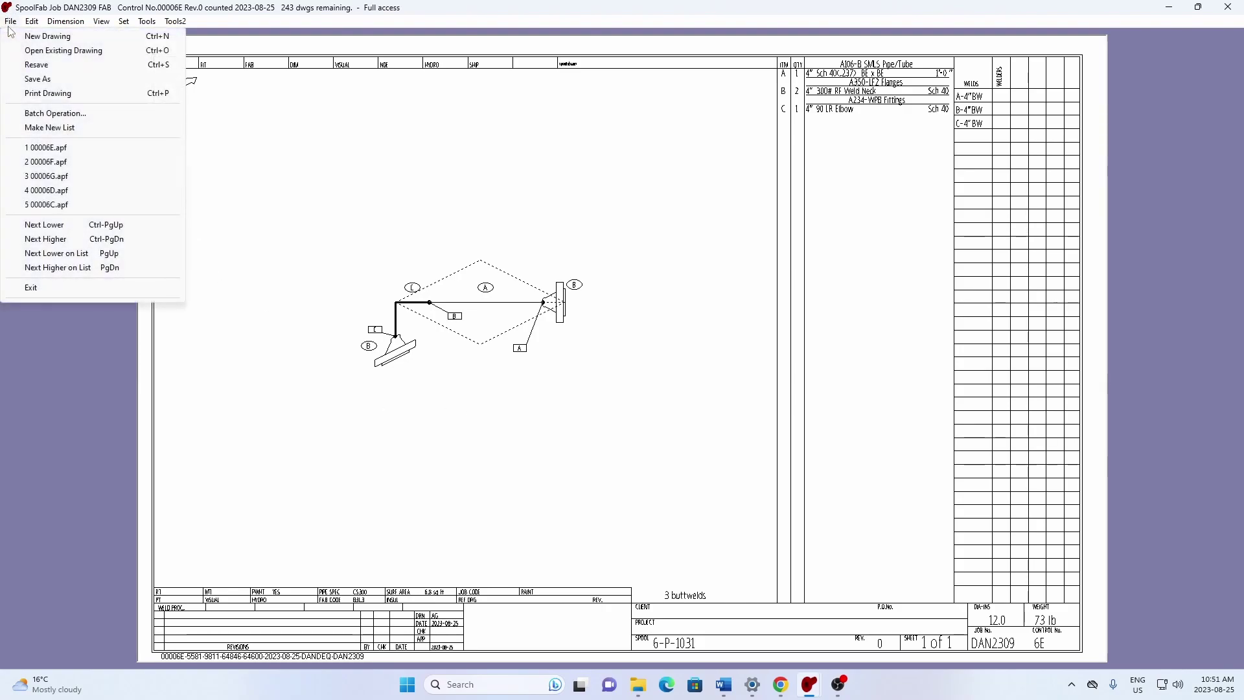
left_click(23, 62)
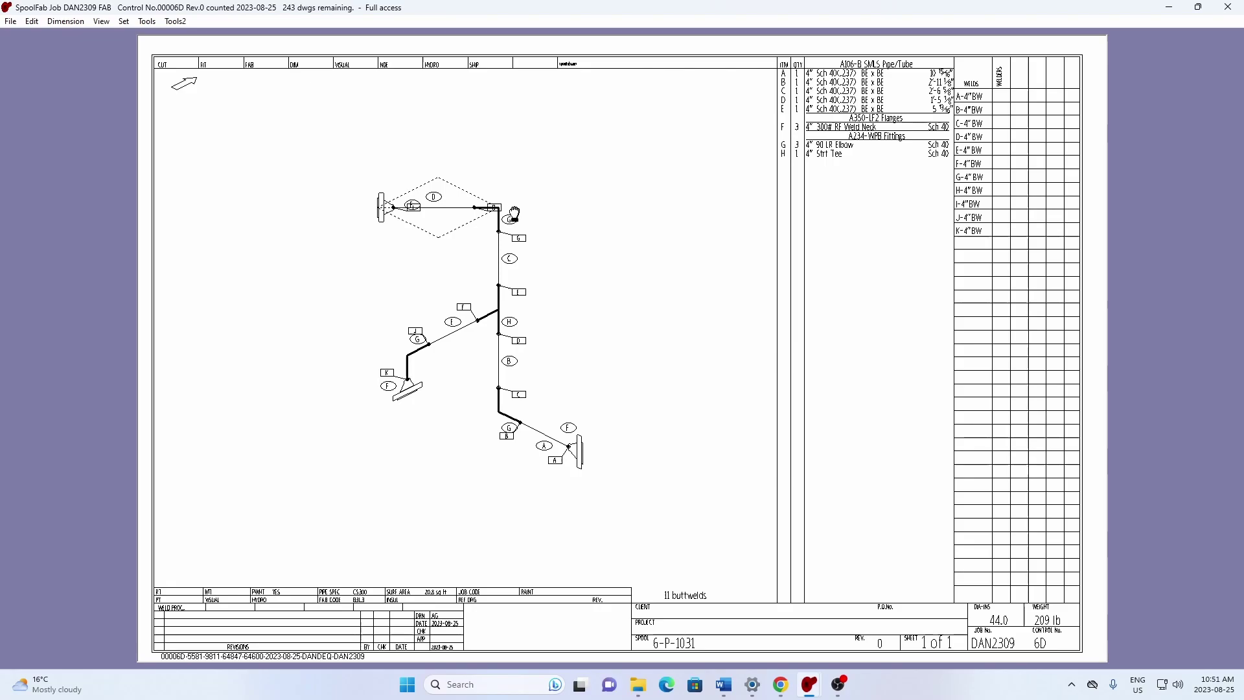
Move 6D weld labels H, J, B and E off the elbows and flange weld
left_click_drag(496, 207, 494, 166)
left_click_drag(415, 334, 426, 311)
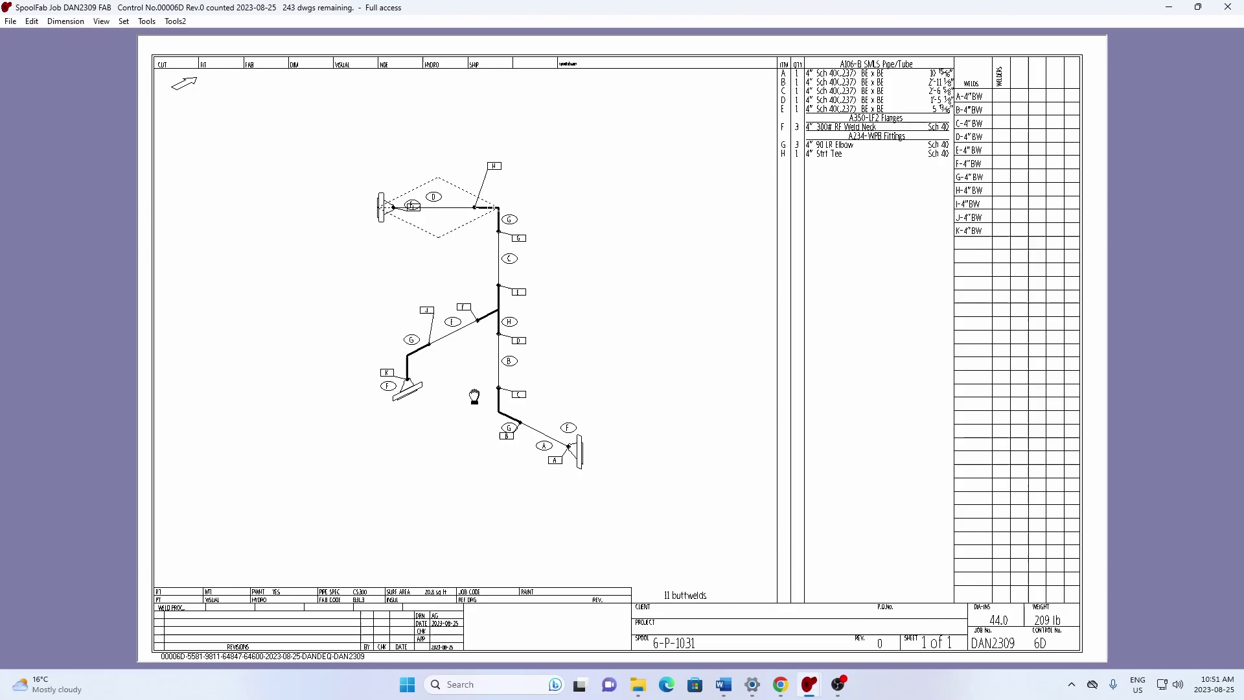
left_click_drag(509, 436, 517, 441)
mouse_move(413, 211)
left_mouse_down()
mouse_move(389, 207)
mouse_move(397, 194)
mouse_move(415, 218)
mouse_move(397, 241)
left_mouse_up()
Scale the 6D drawing up to O 130%
left_click(147, 21)
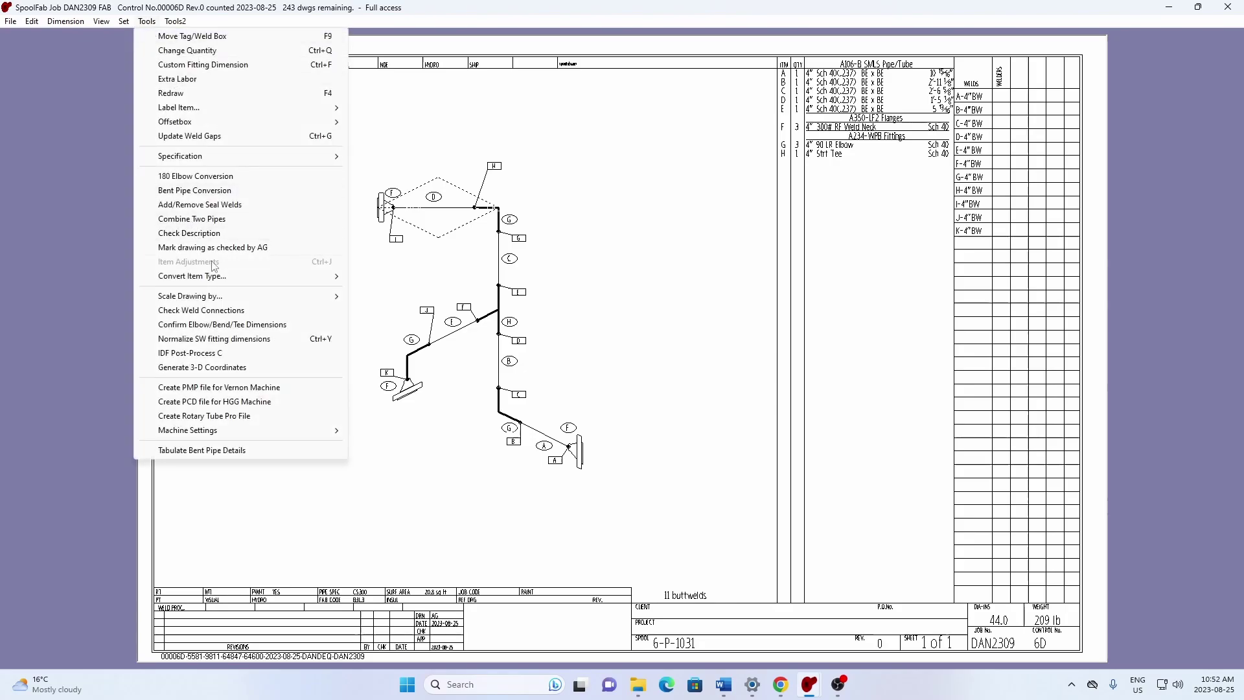
mouse_move(221, 298)
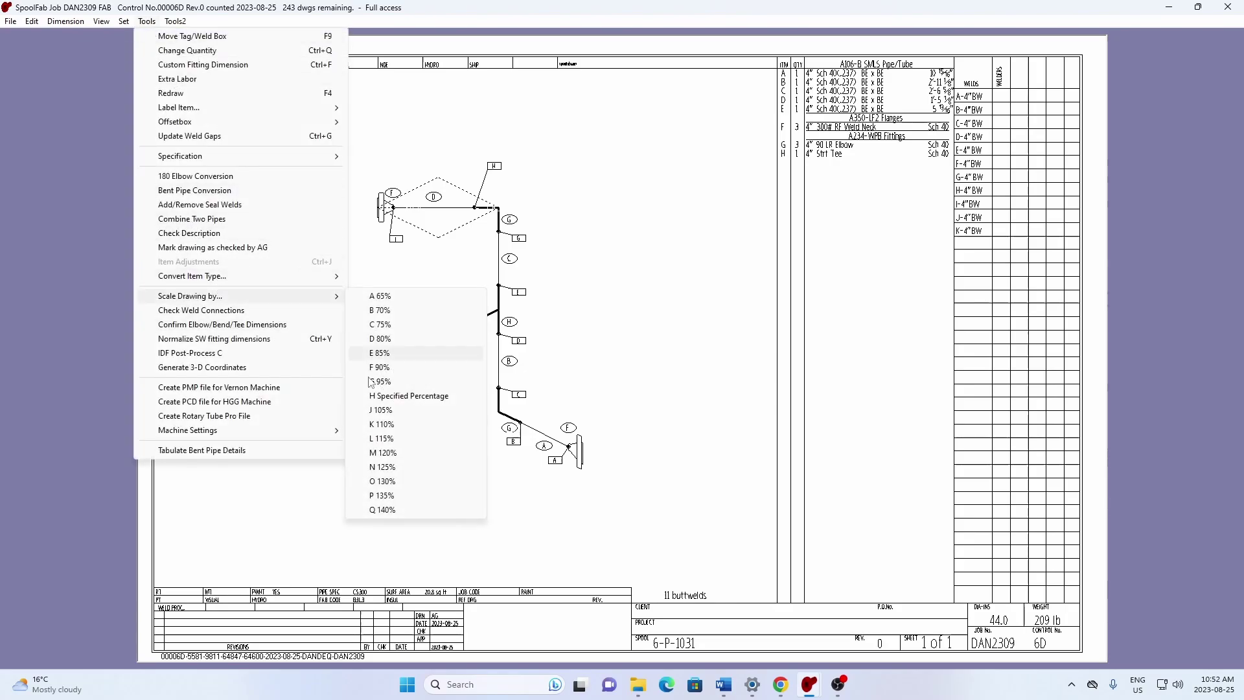
left_click(410, 482)
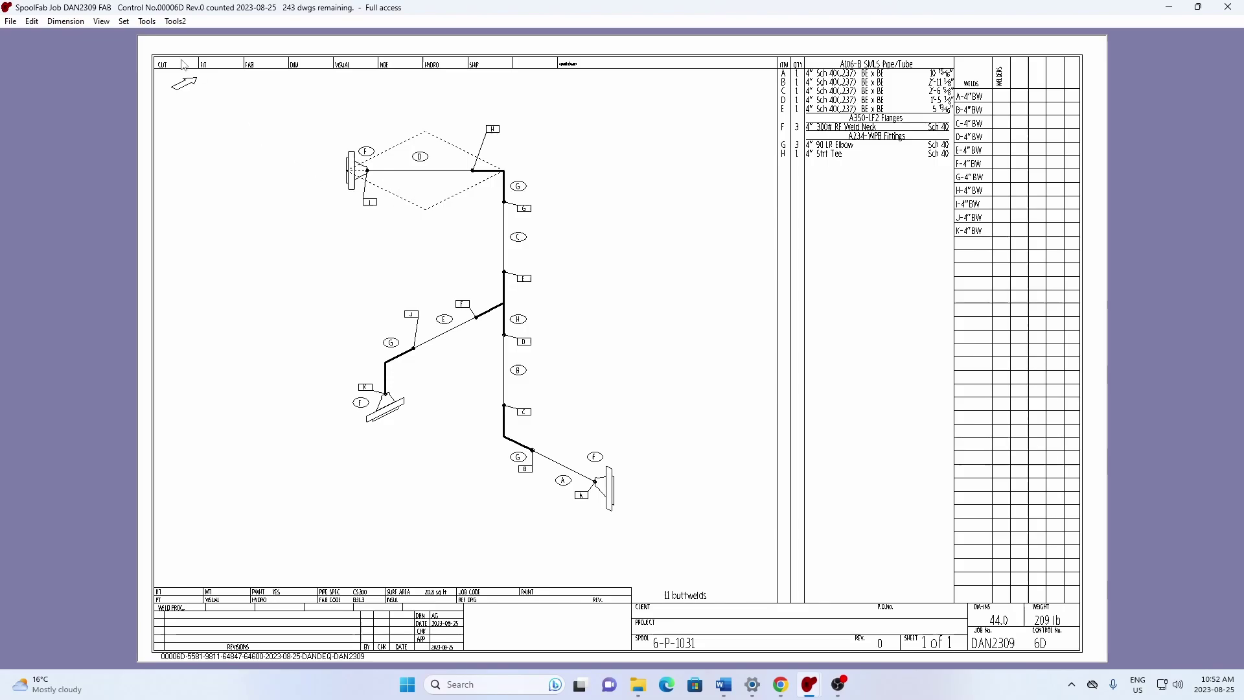
Show all dimensions on 6D and shift two dimensions further right, clear of the pipe
left_click(77, 21)
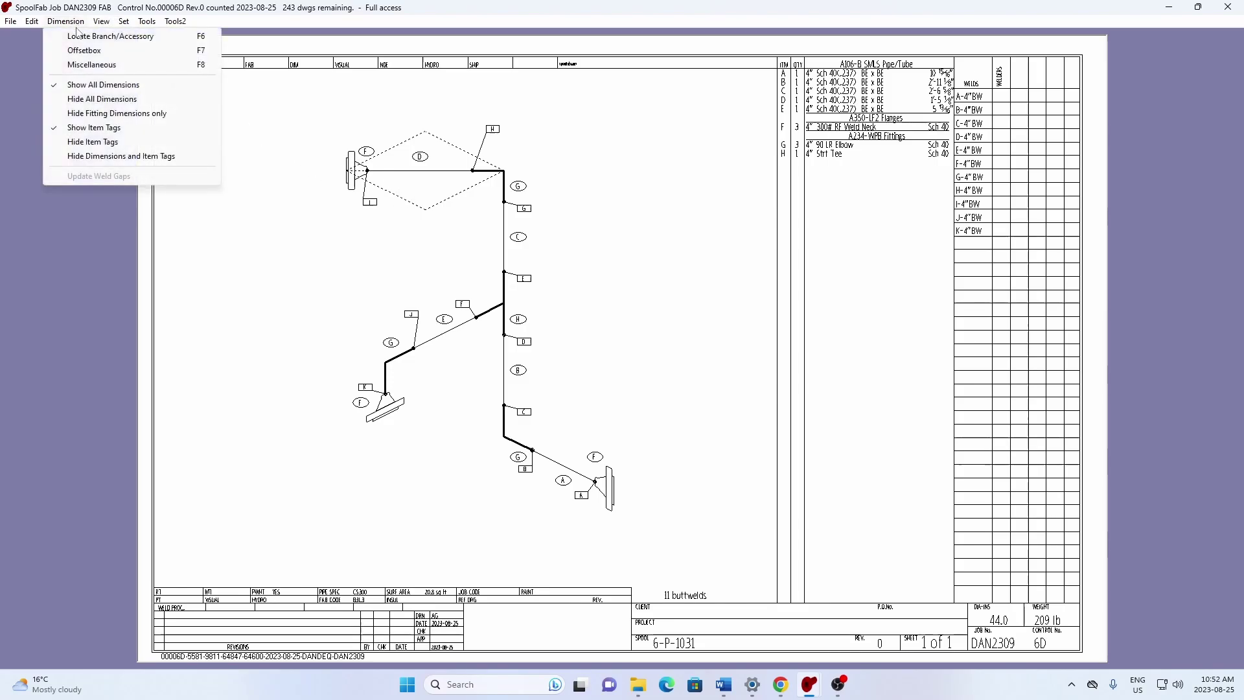
left_click(81, 85)
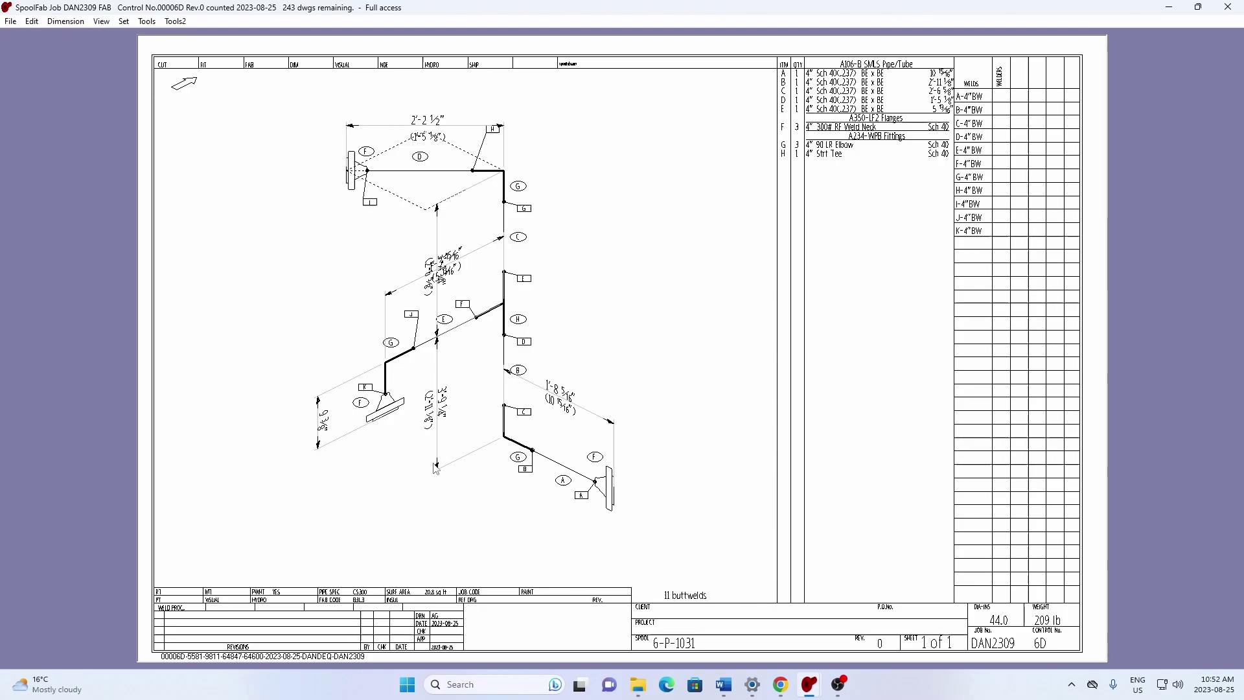
left_click_drag(440, 470, 466, 453)
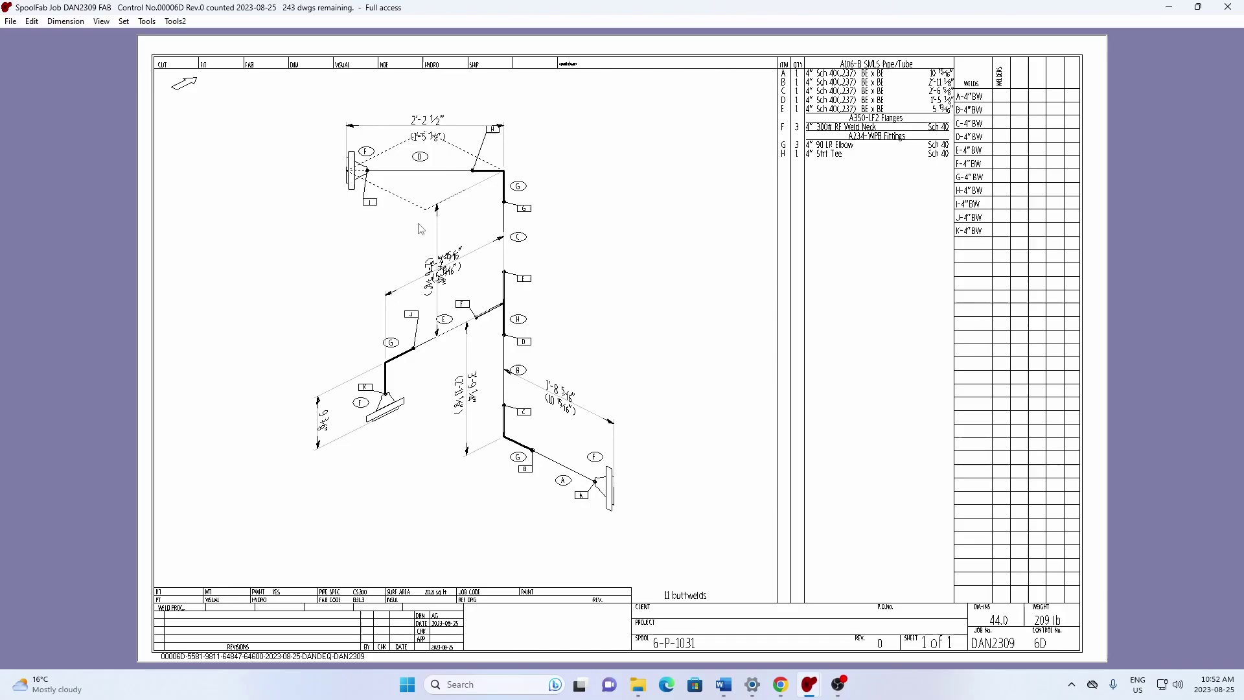
left_click_drag(432, 209, 586, 138)
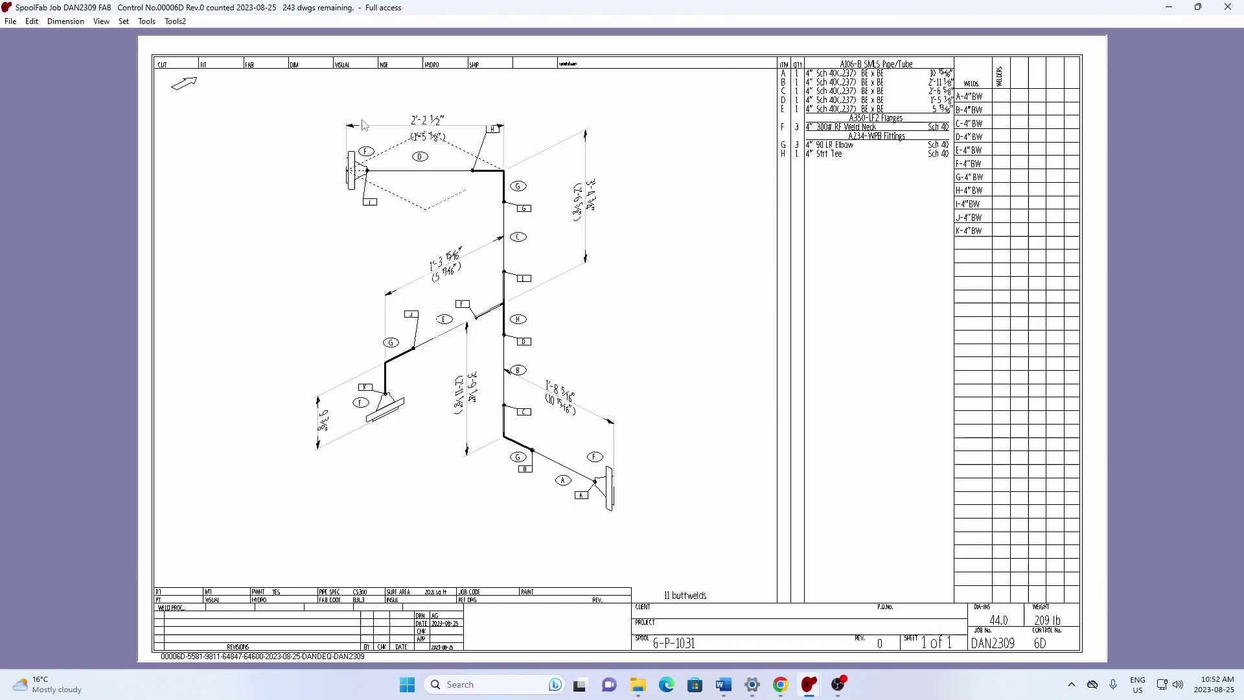
Raise the top dimension above the flange, lower the lower-right one, and resave 6D
left_click_drag(351, 127, 355, 106)
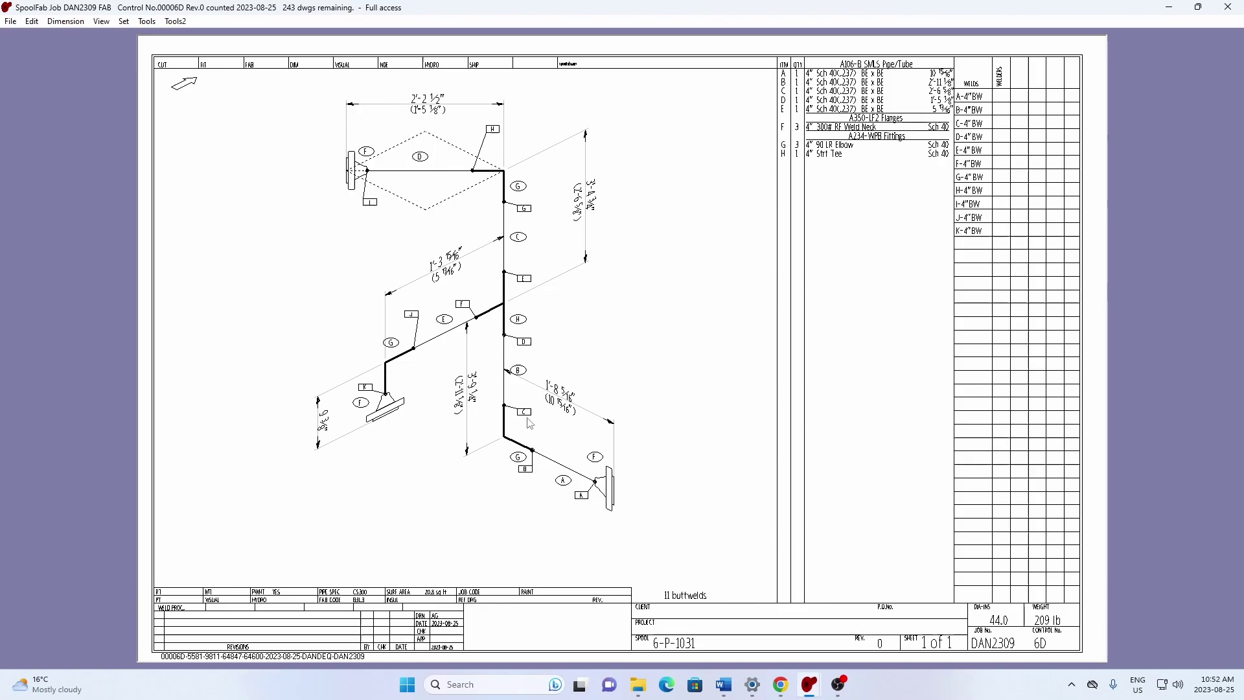
left_click_drag(614, 429, 614, 447)
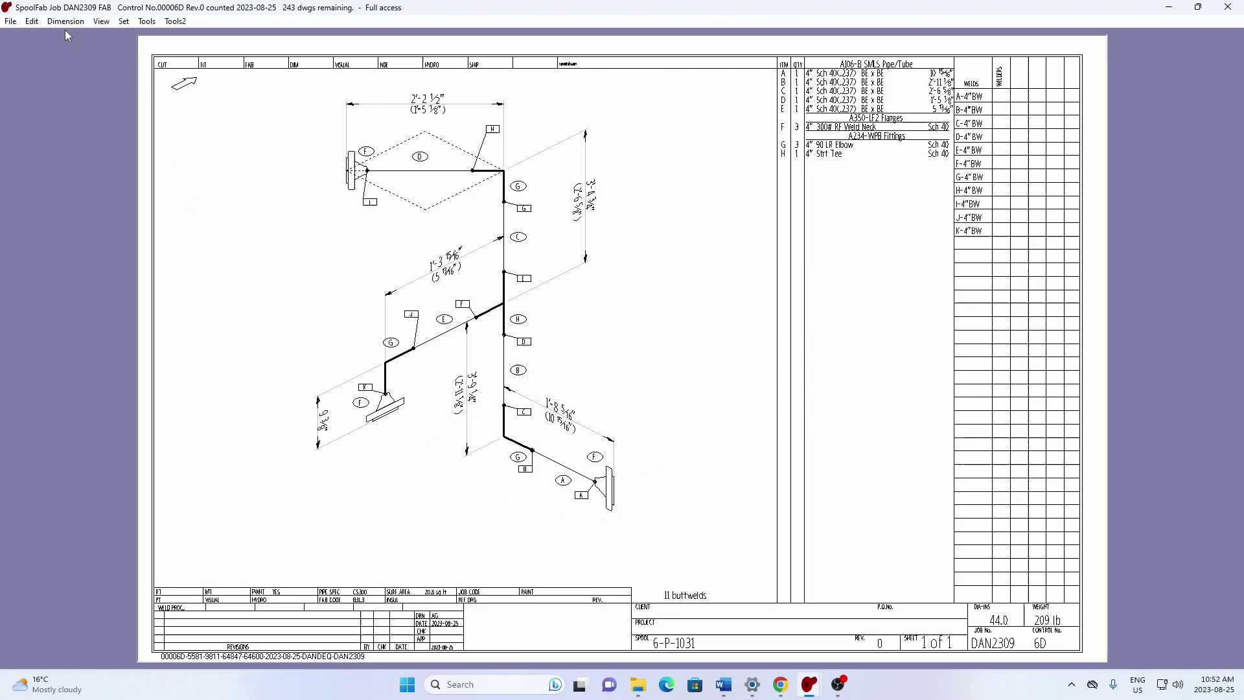
left_click(10, 21)
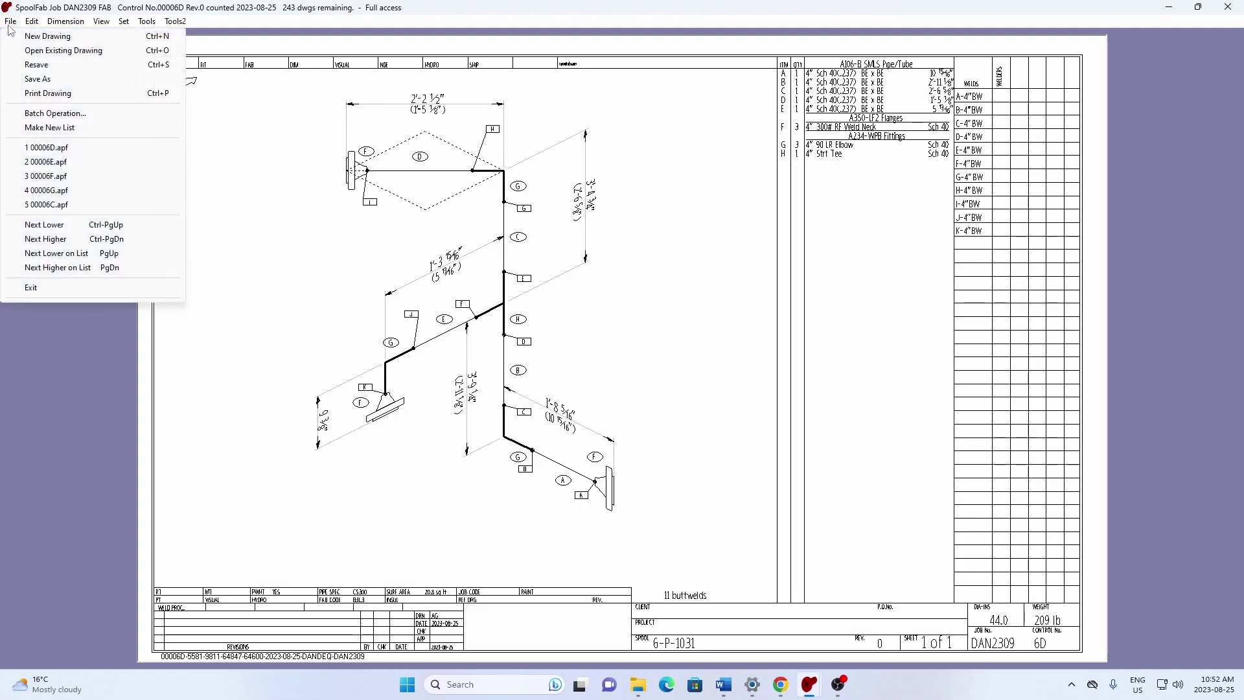
left_click(27, 65)
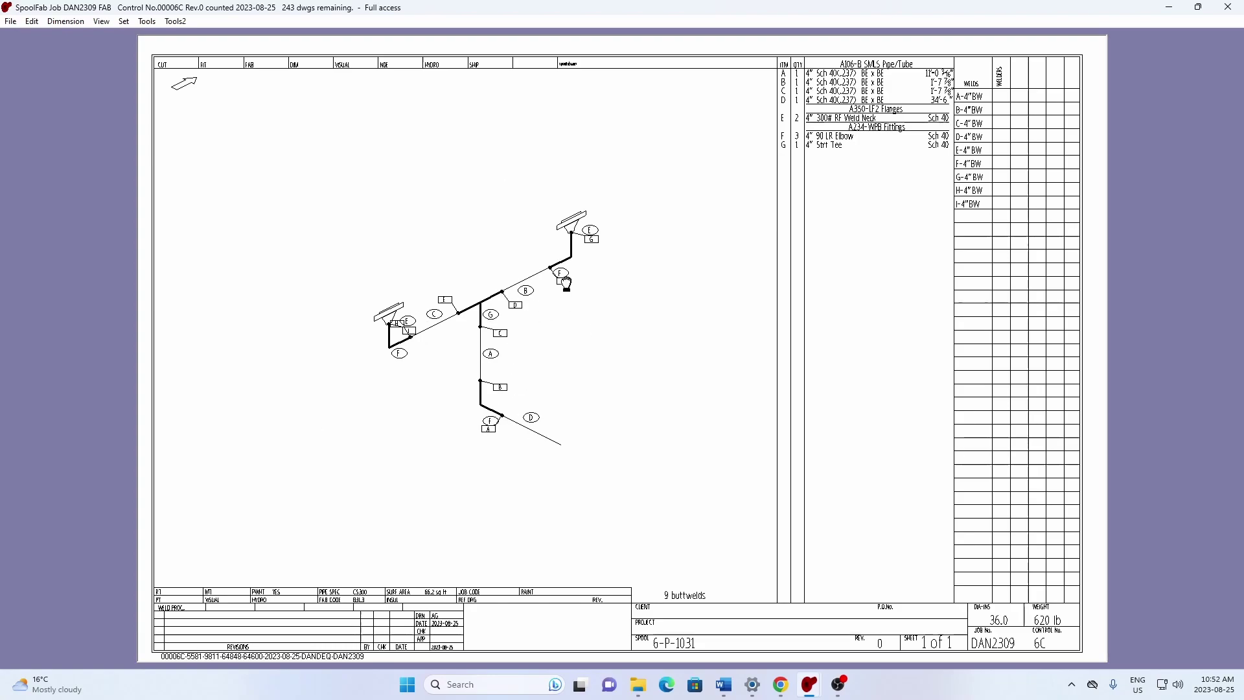
On spool 6C, move the F, H and A tags clear of the welds
left_click_drag(566, 283, 564, 296)
left_click_drag(407, 331, 363, 343)
left_click_drag(489, 429, 495, 448)
Show all dimensions on spool 6C and shift the long vertical dimension to the right
left_click(65, 21)
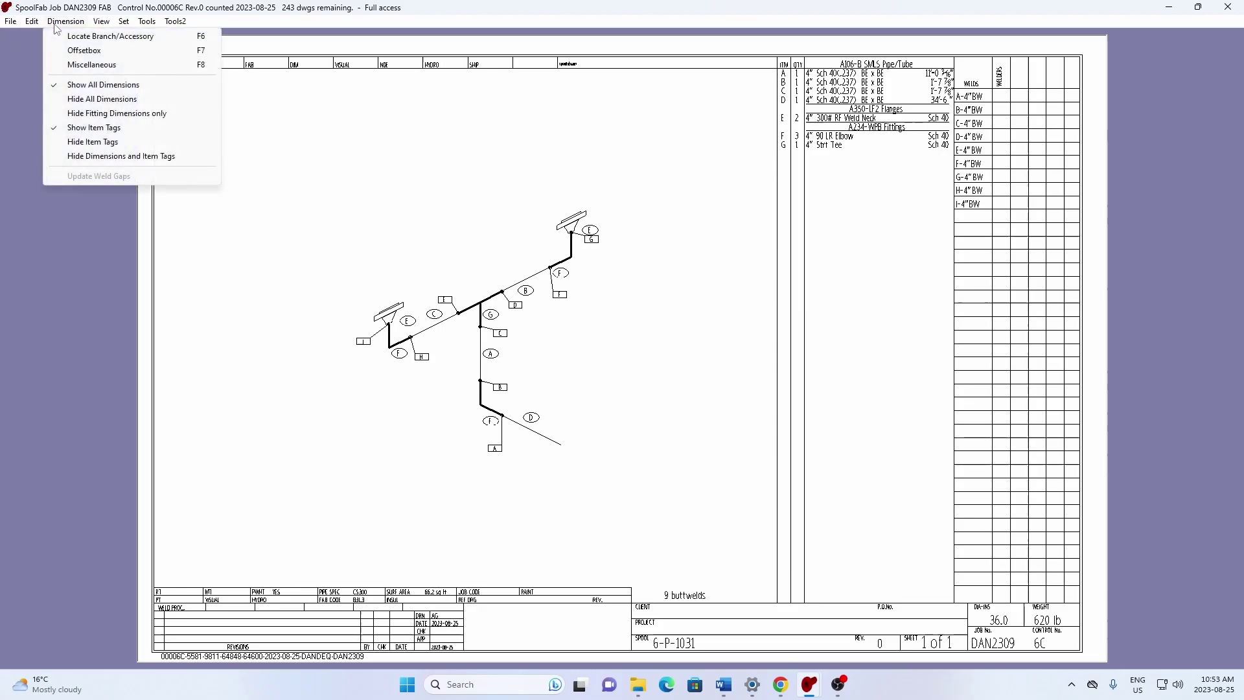
left_click(75, 86)
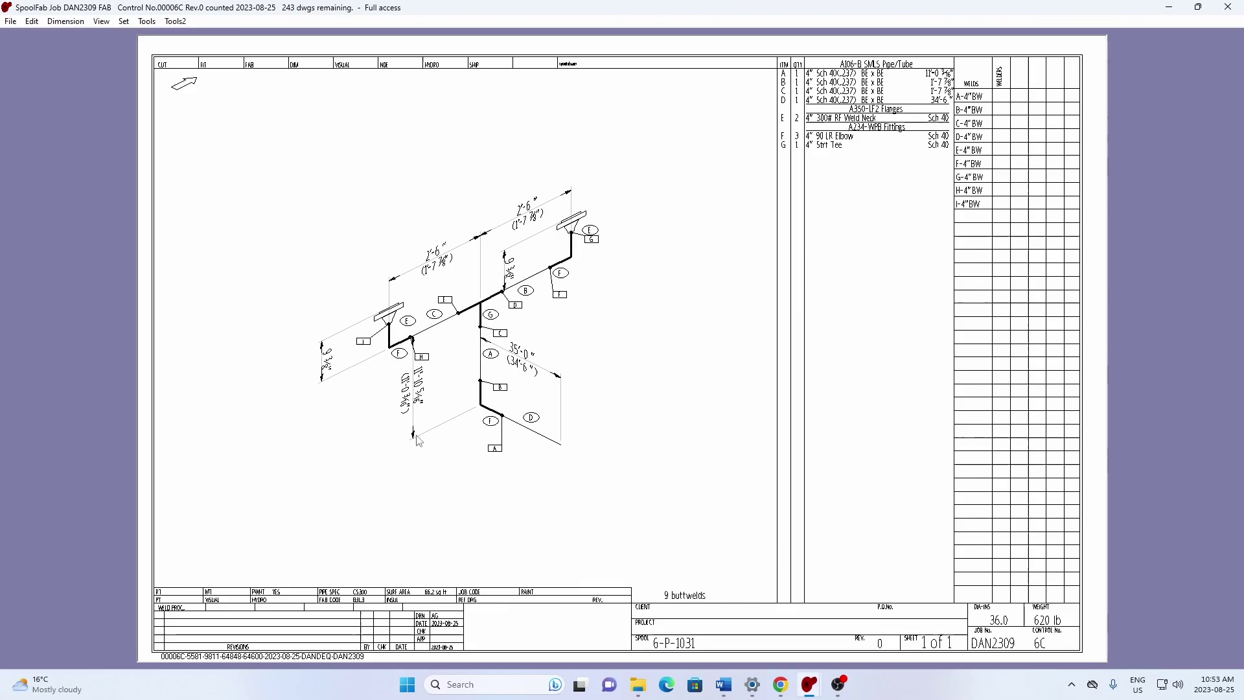
left_click_drag(415, 439, 452, 425)
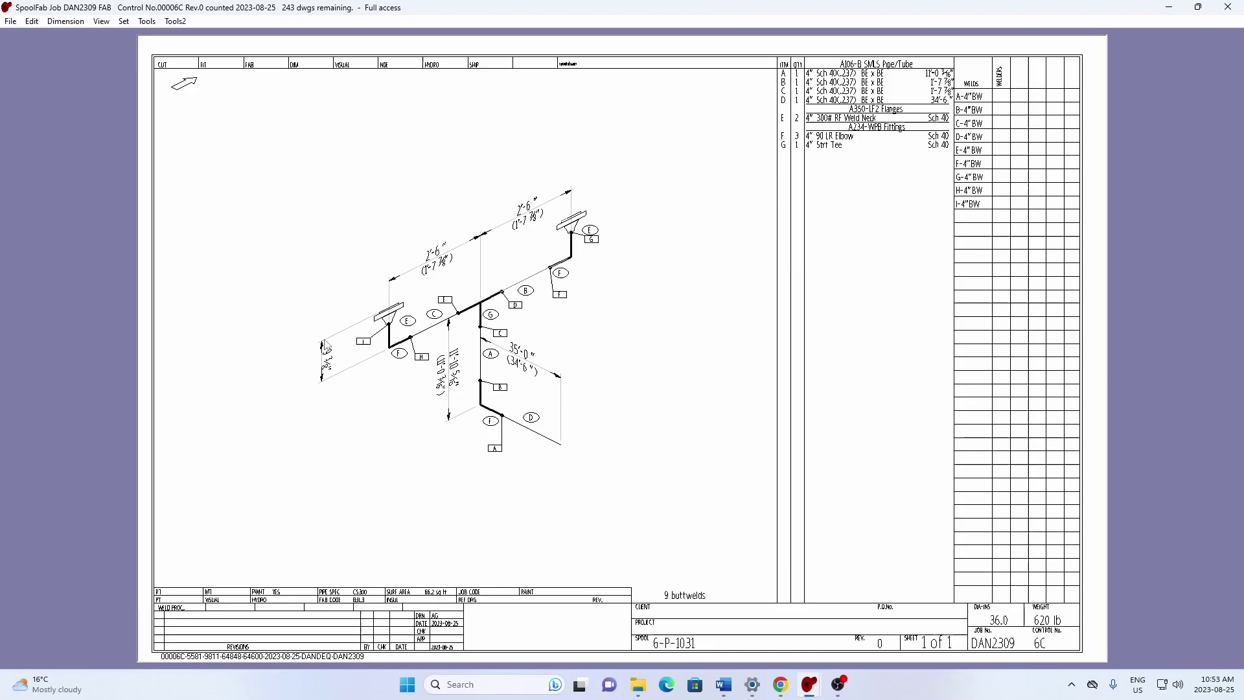
Delete the redundant left vertical dimension
left_click(325, 355)
key("Delete")
left_click(13, 22)
Resave spool 6C, go to spool 6B and show all its dimensions
left_click(32, 64)
key("Page_Up")
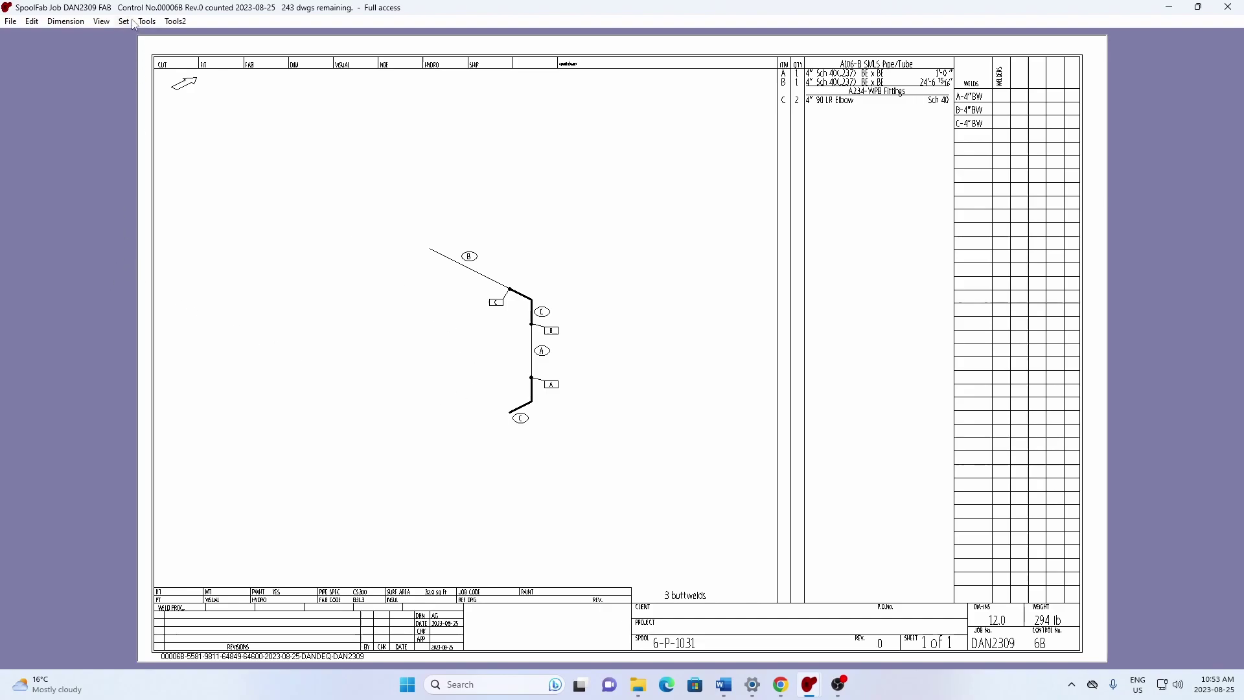
left_click(65, 21)
left_click(103, 84)
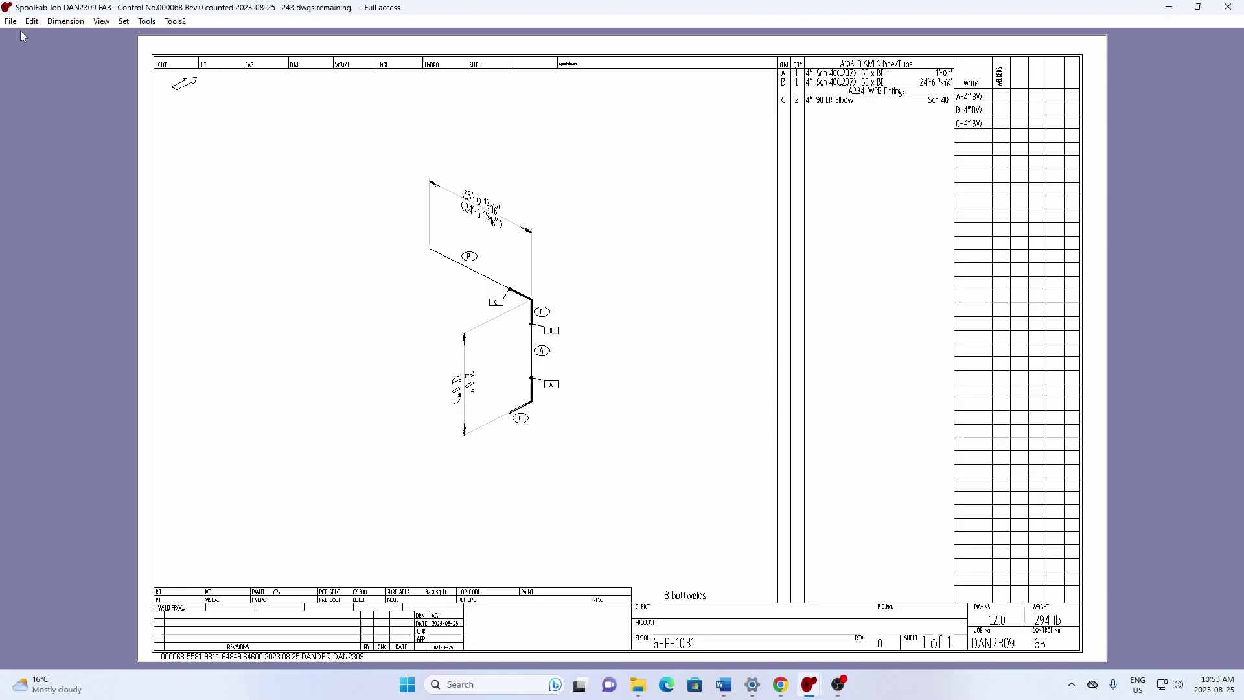
Scale the 6B drawing to a specified percentage of 160%
left_click(147, 22)
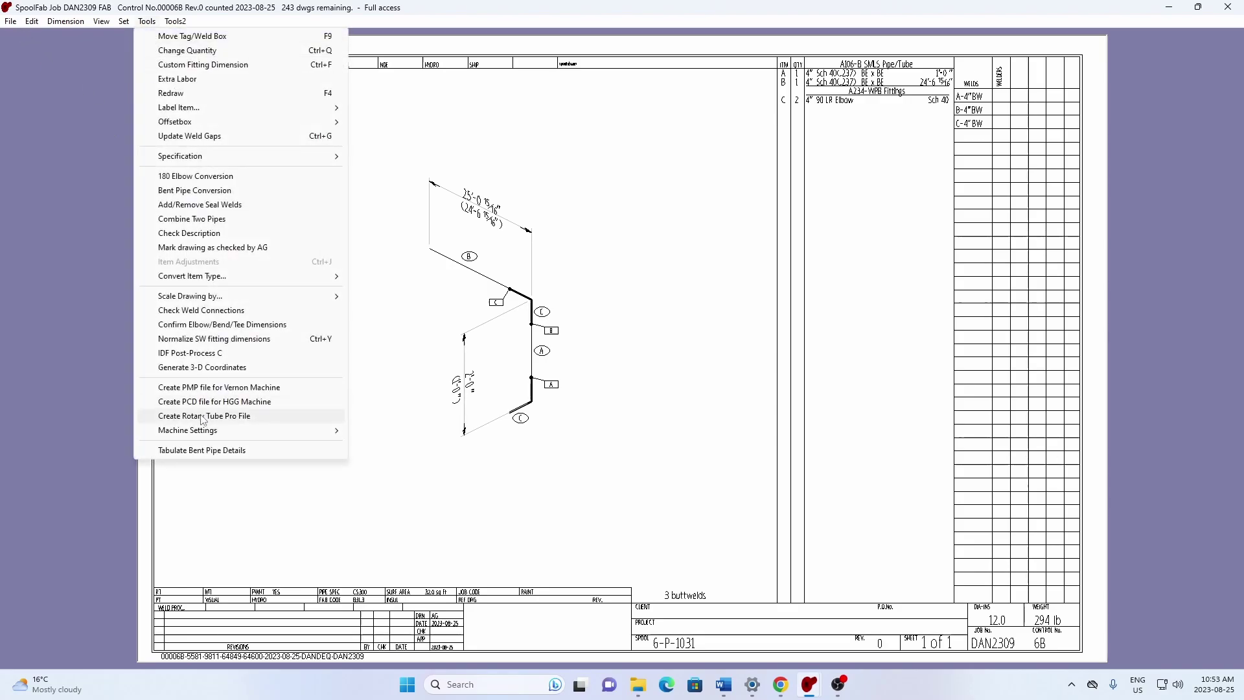
mouse_move(220, 296)
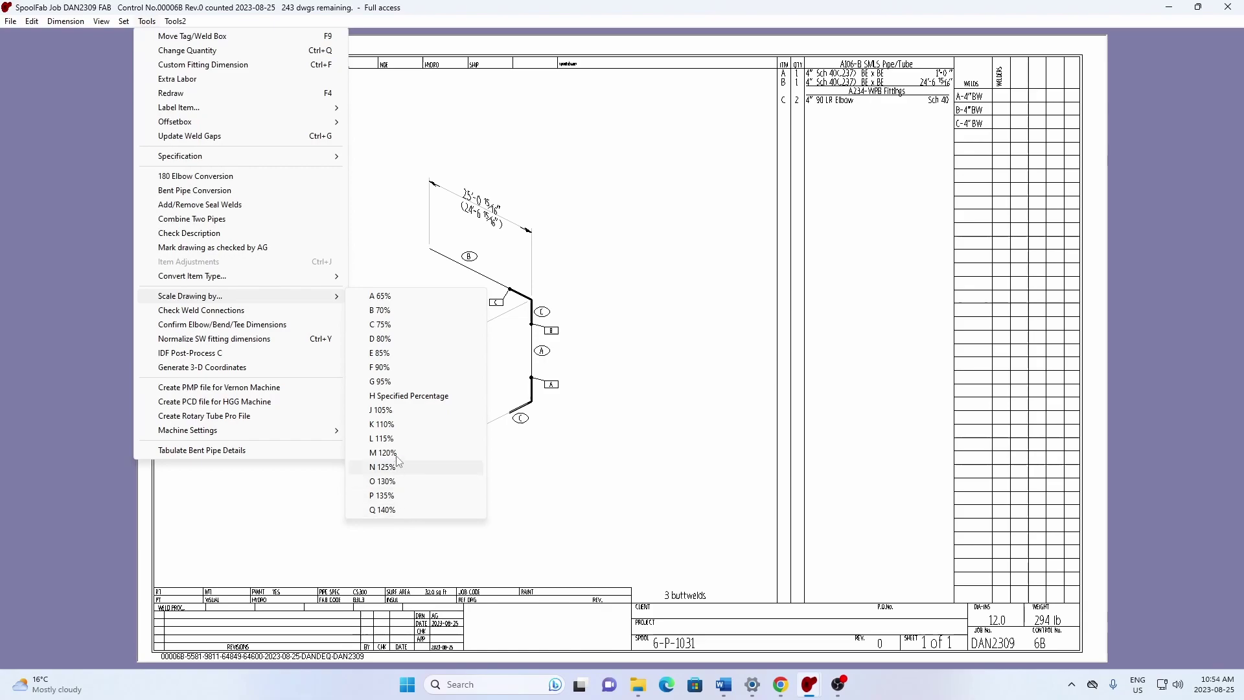
left_click(405, 396)
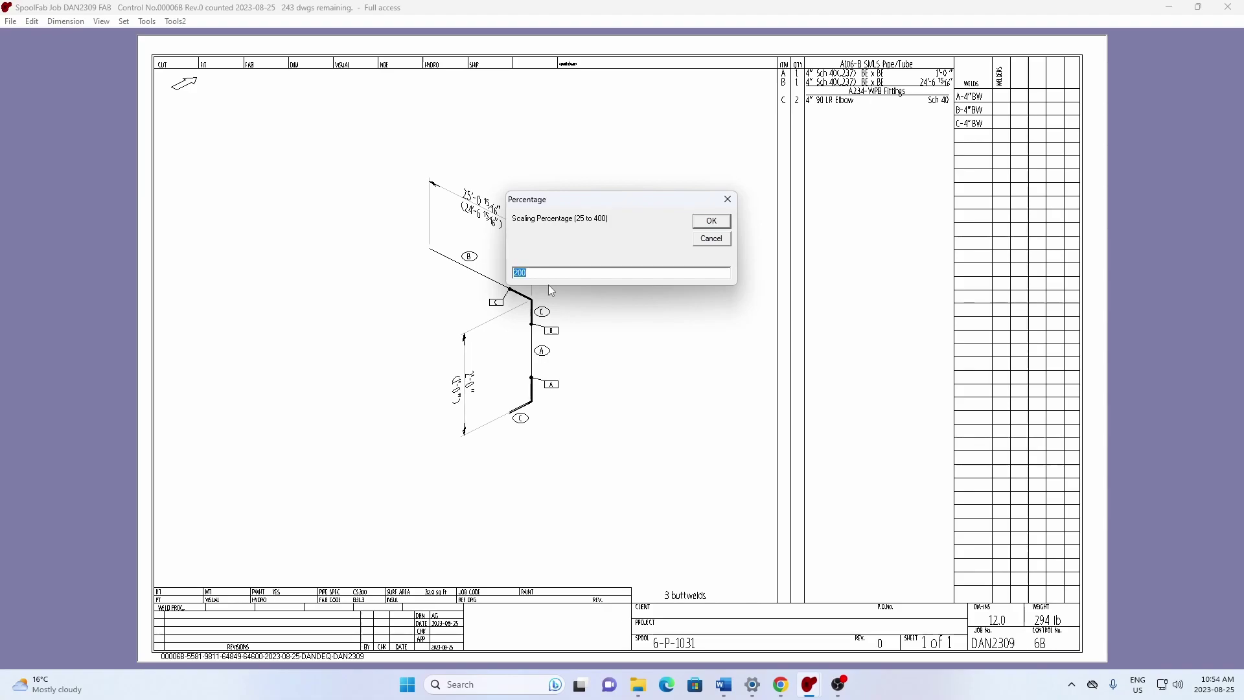
type("160")
left_click(715, 222)
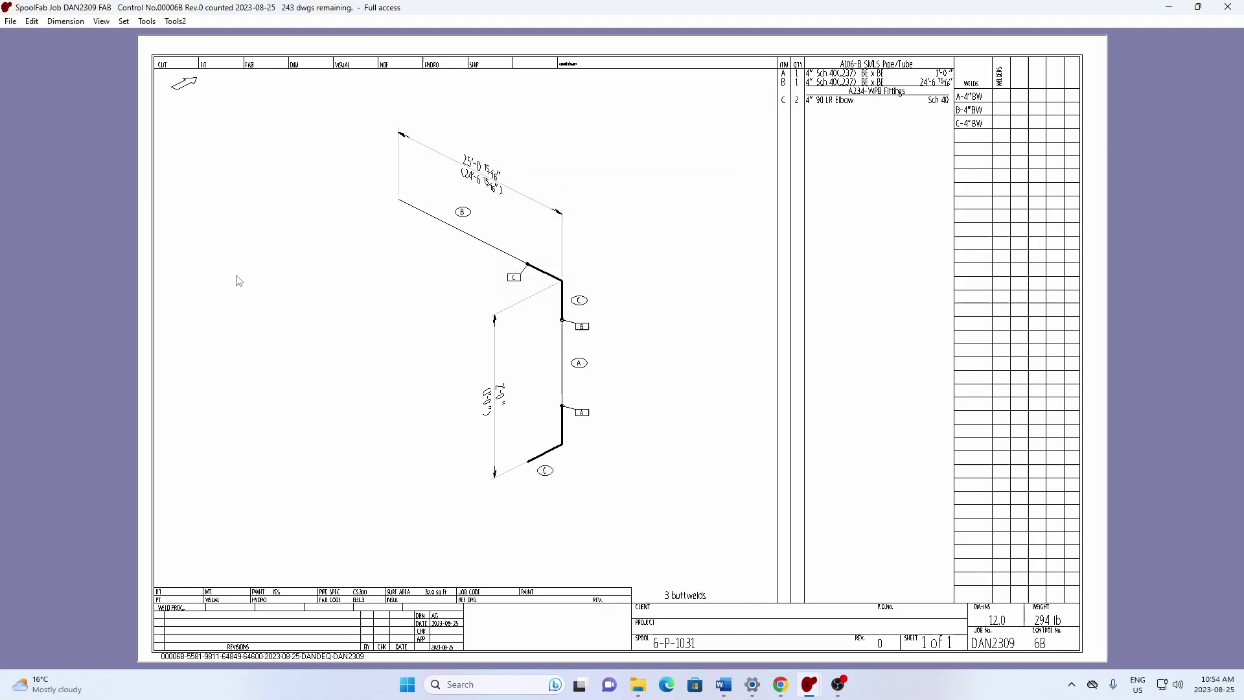
Resave spool 6B, then break spool 6A's pipe at the line crossing and show all dimensions
left_click(14, 22)
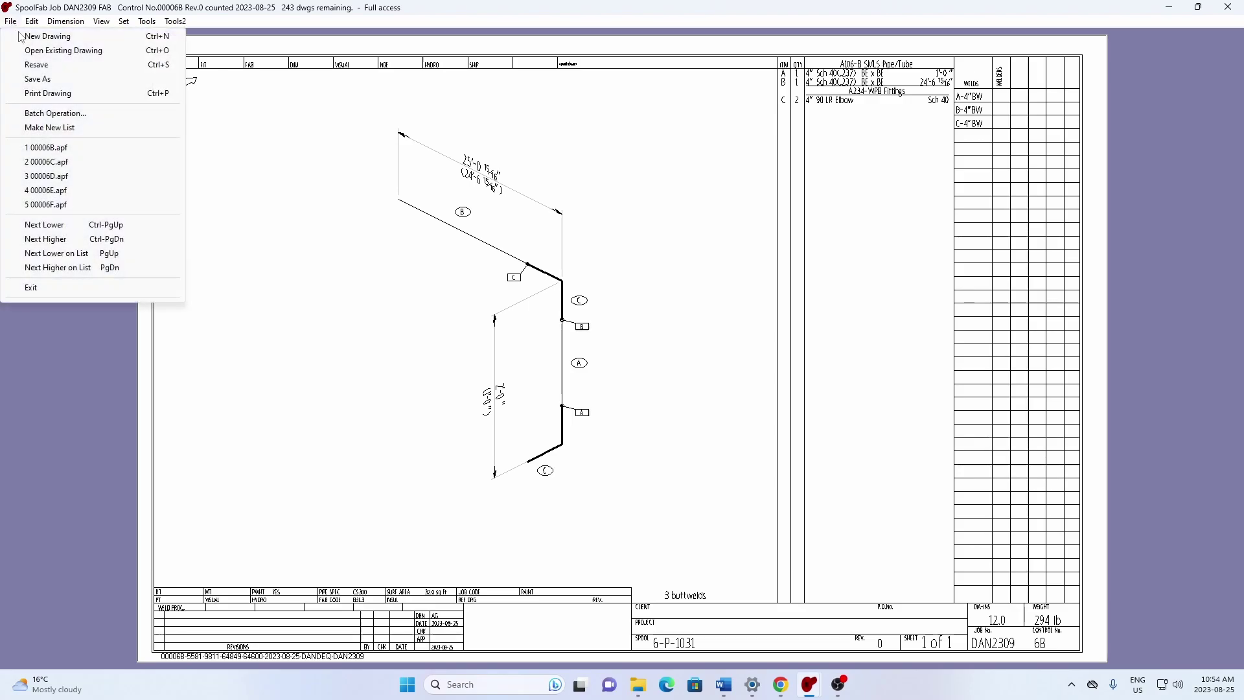
left_click(28, 65)
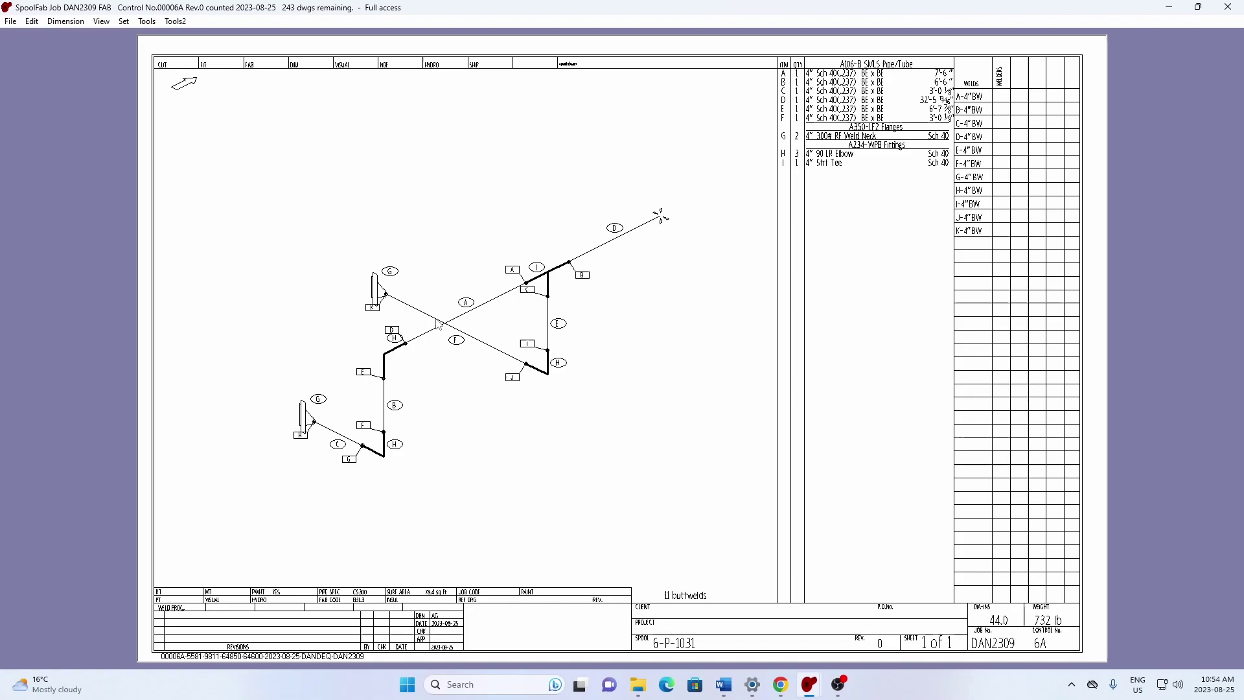
right_click(435, 318)
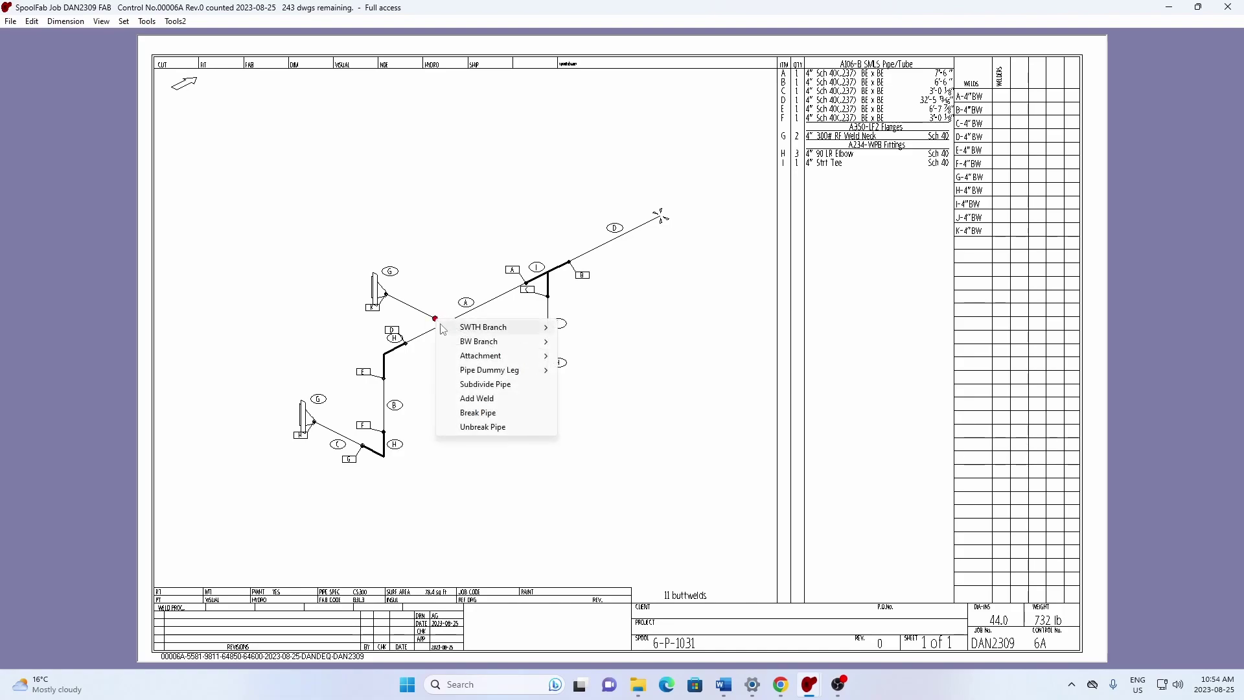
left_click(478, 413)
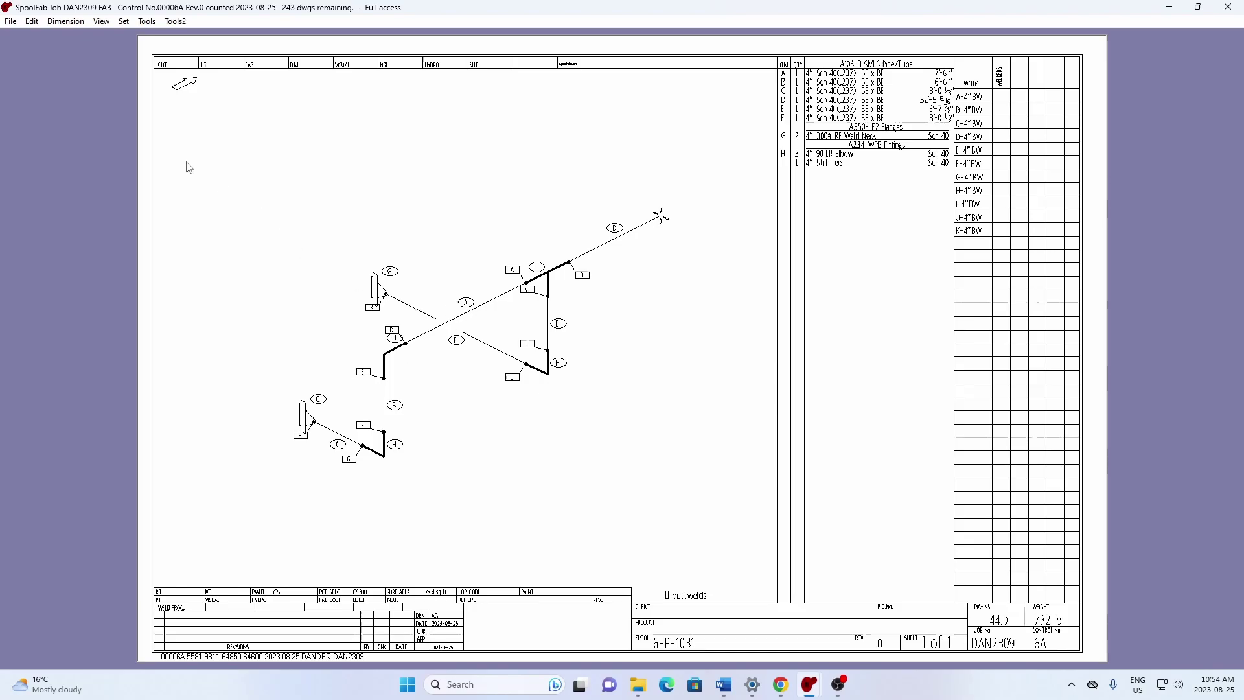
left_click(64, 22)
left_click(85, 91)
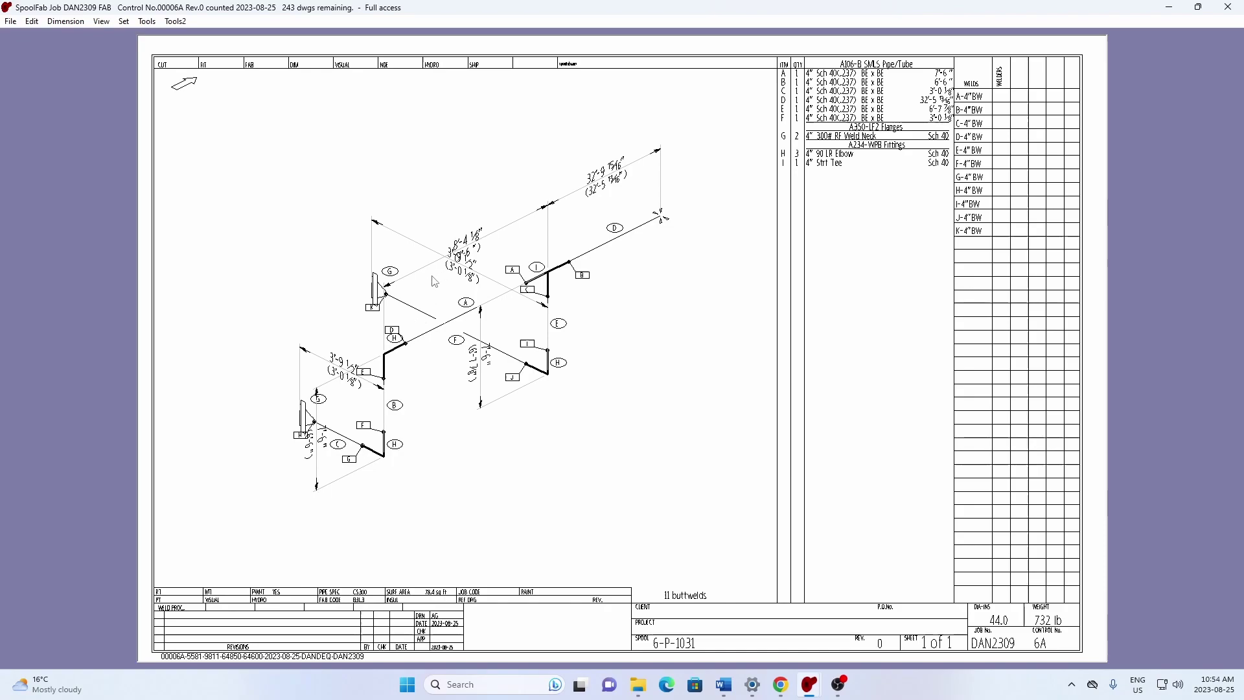
Move the central dimension above the piping and relocate the lower G flange up-left
left_click(548, 212)
left_click_drag(548, 212, 545, 100)
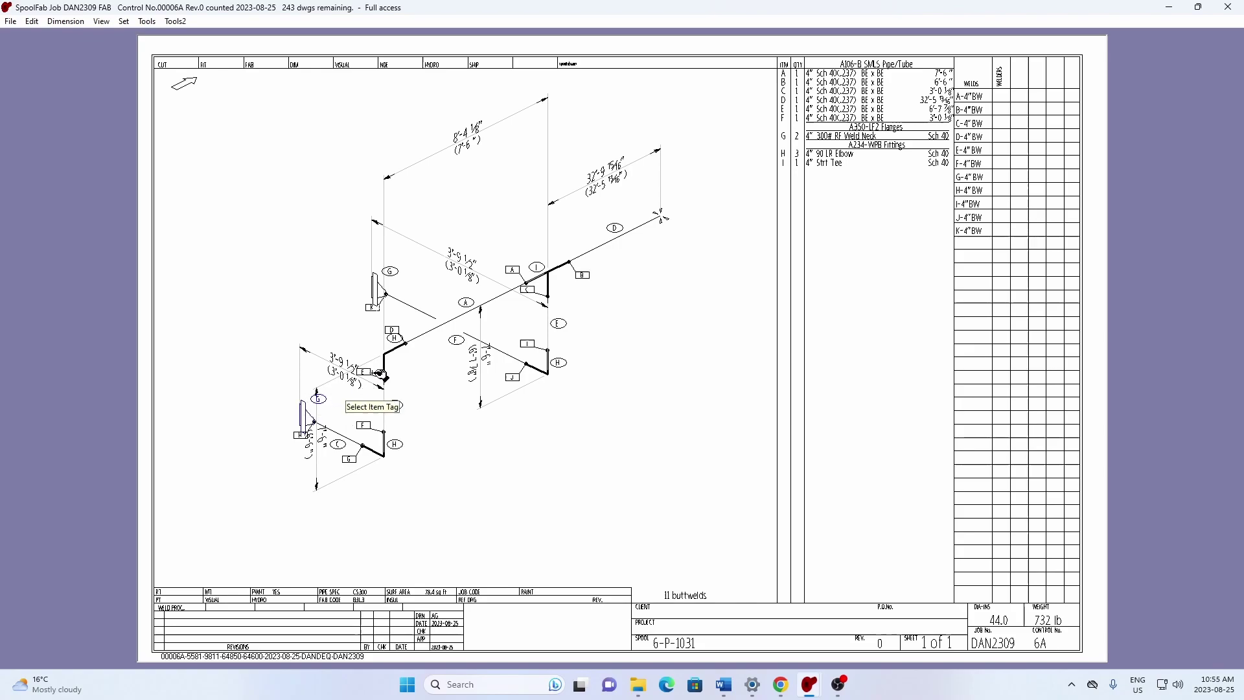
left_click_drag(301, 415, 217, 371)
left_click(382, 374)
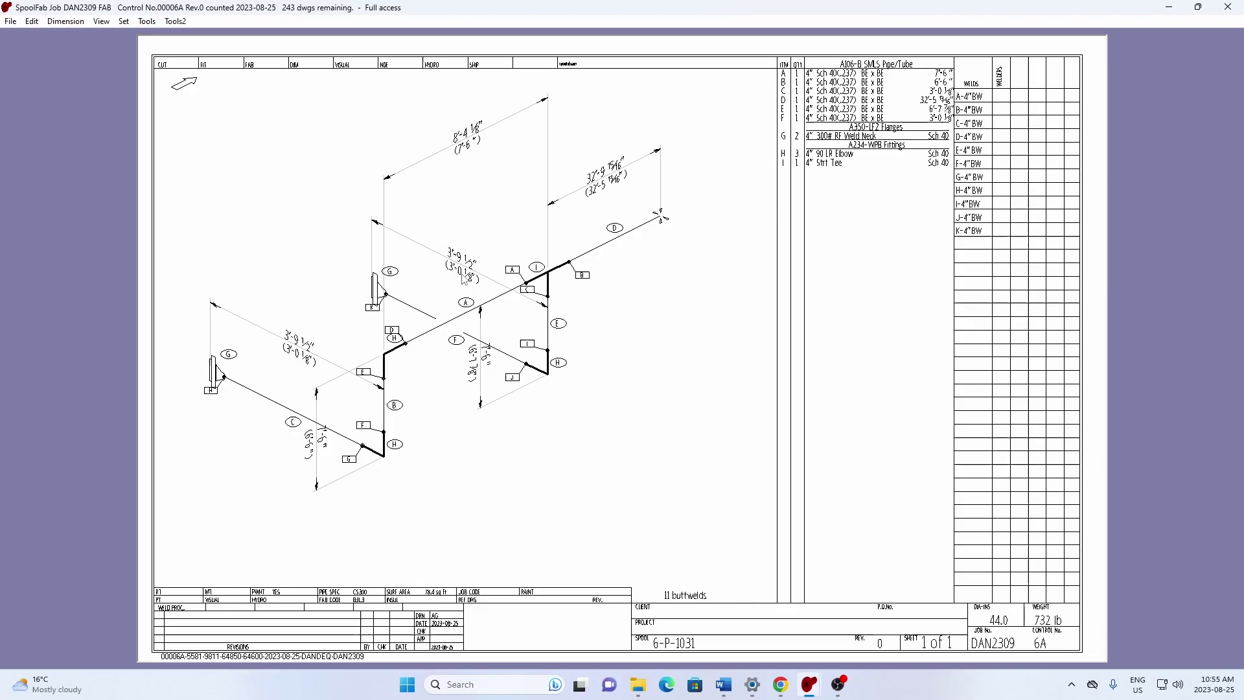
Place the 8'-4 1/8" dimension below, the 7'-6" beside pipe E, and shift the C and D tags
left_click(393, 181)
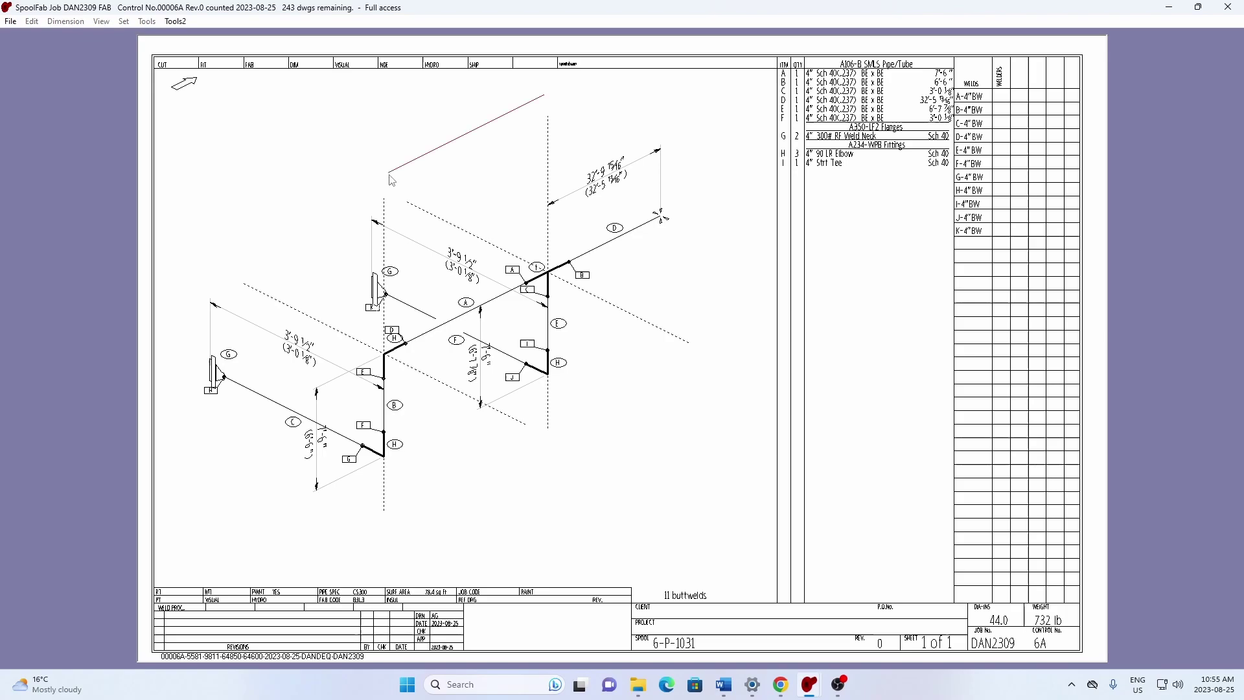
left_click(385, 516)
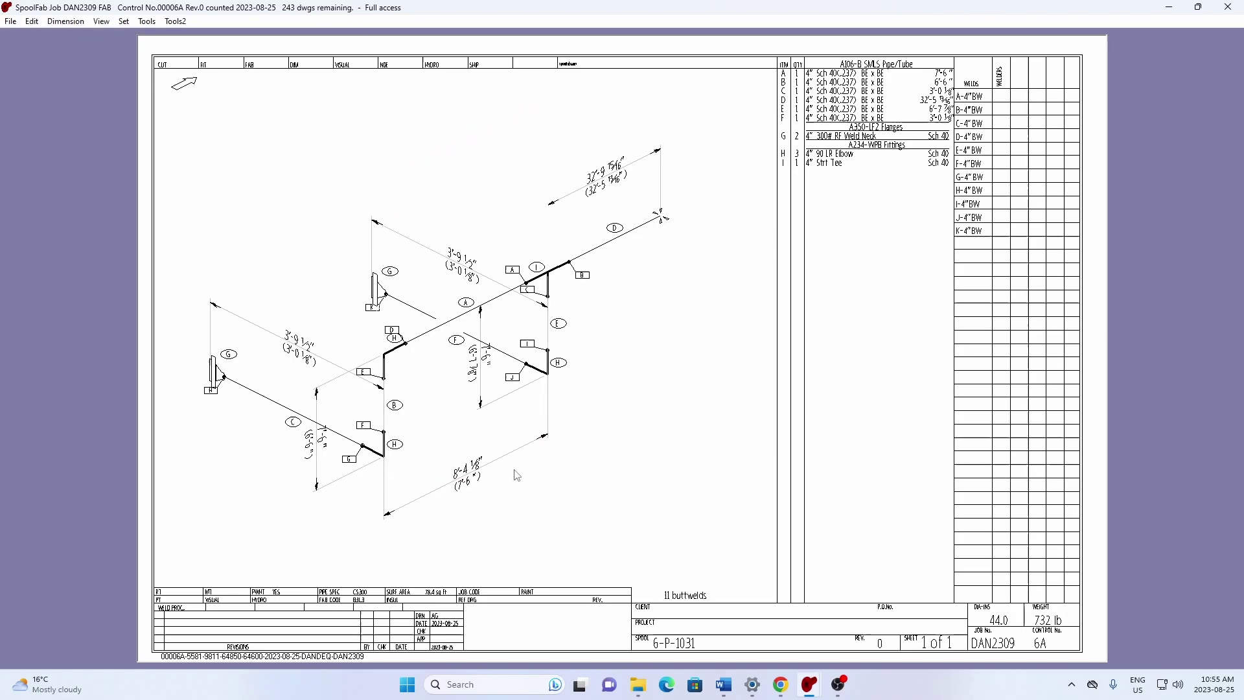
left_click(478, 405)
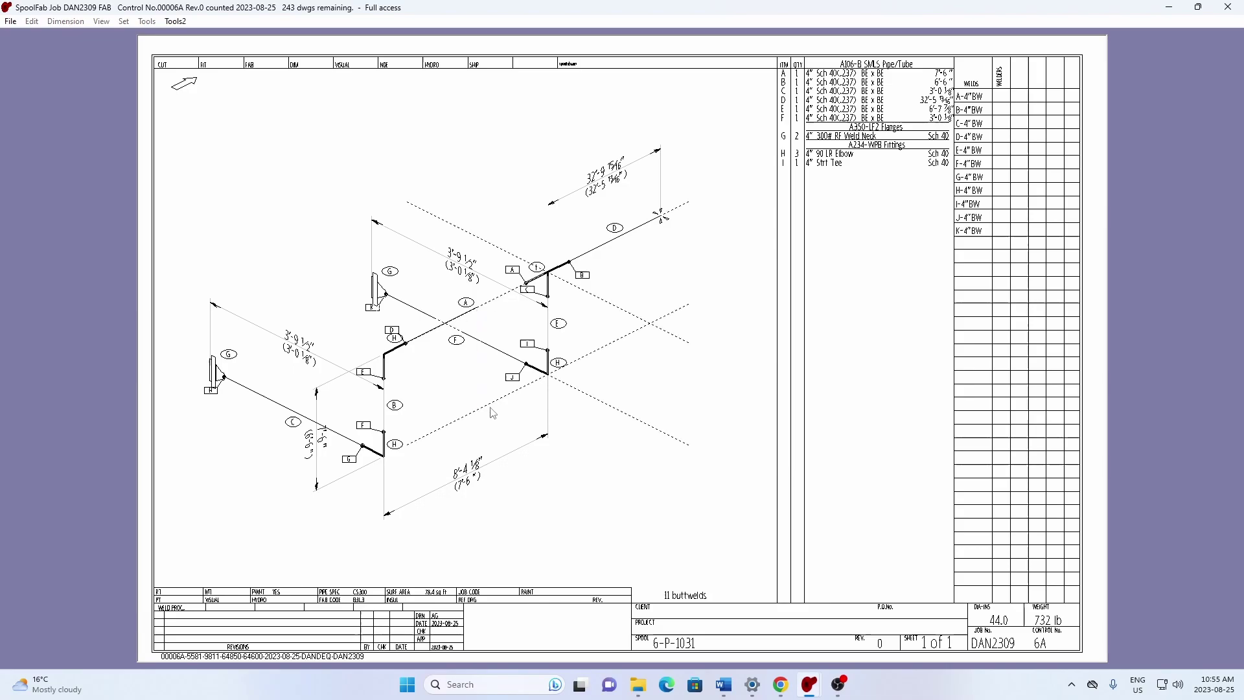
left_click(621, 357)
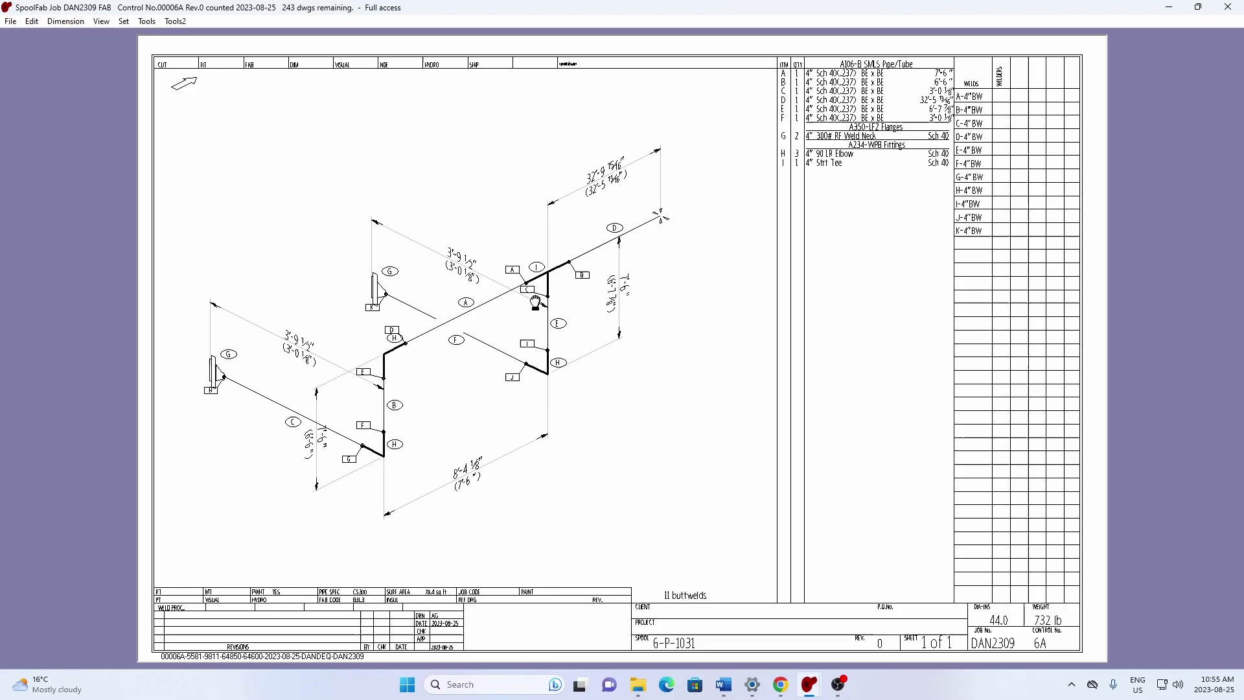
left_click_drag(523, 294, 561, 305)
left_click_drag(391, 333, 419, 374)
Resave spool 6A, page through spools 6B–6G, and return to 6A
left_click(11, 21)
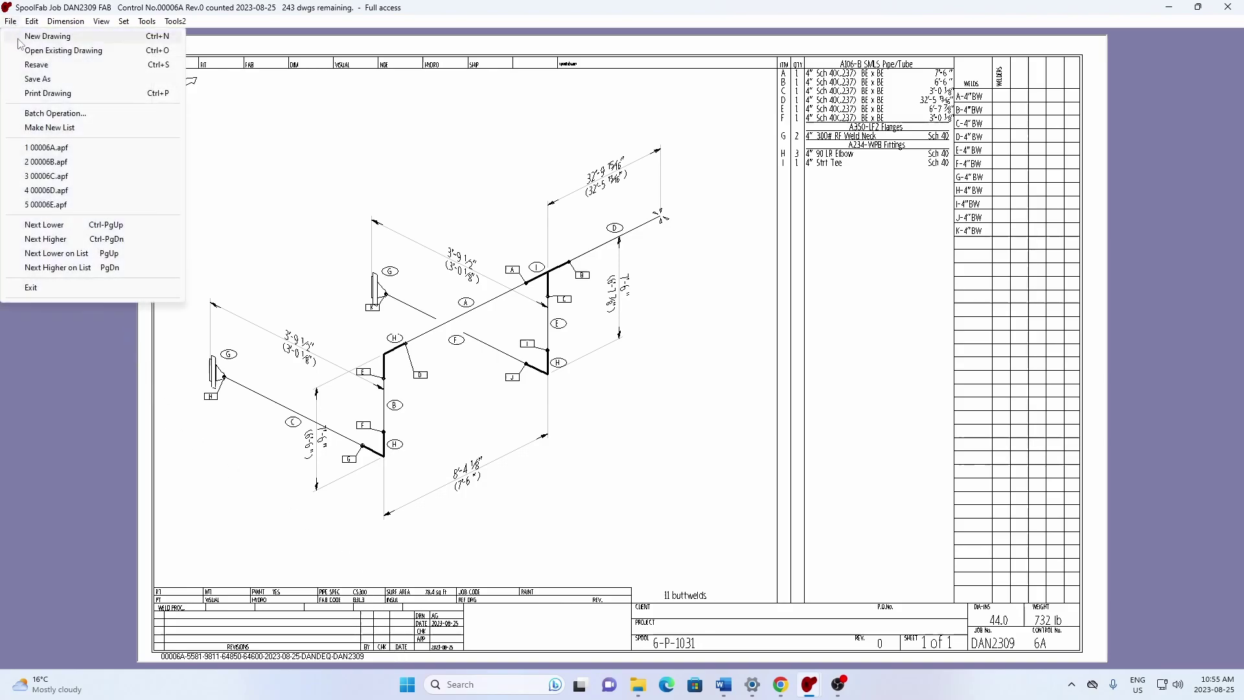
left_click(26, 66)
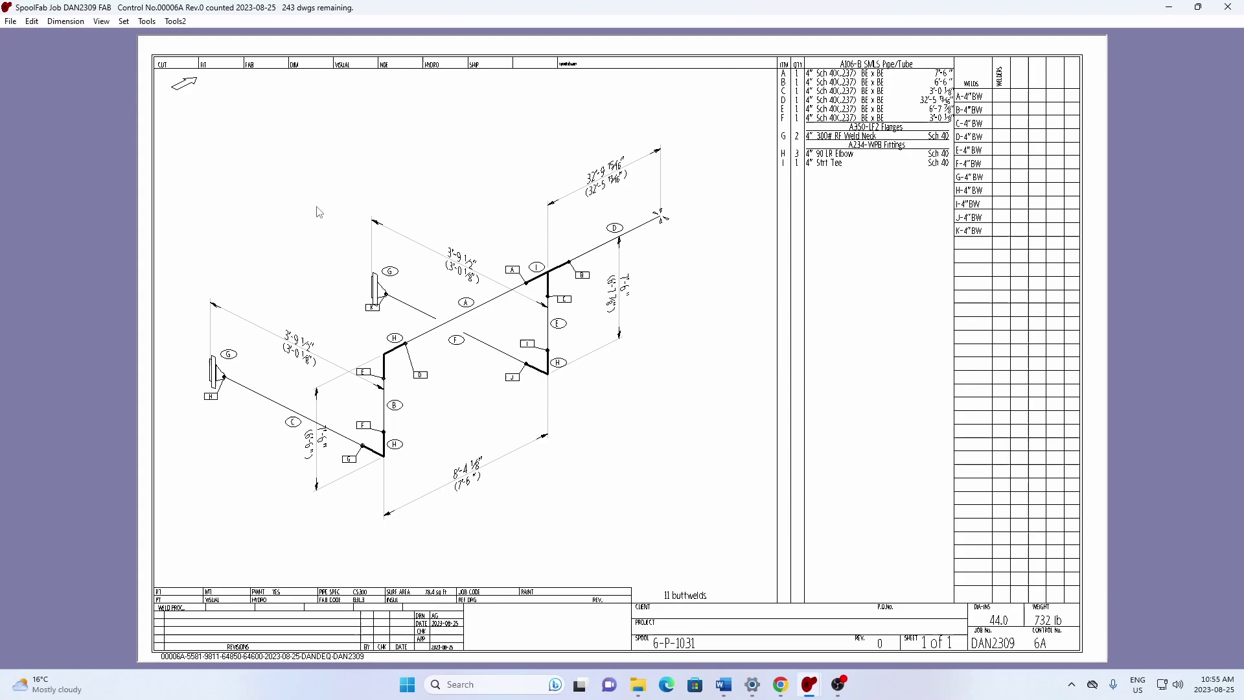
key("Page_Down")
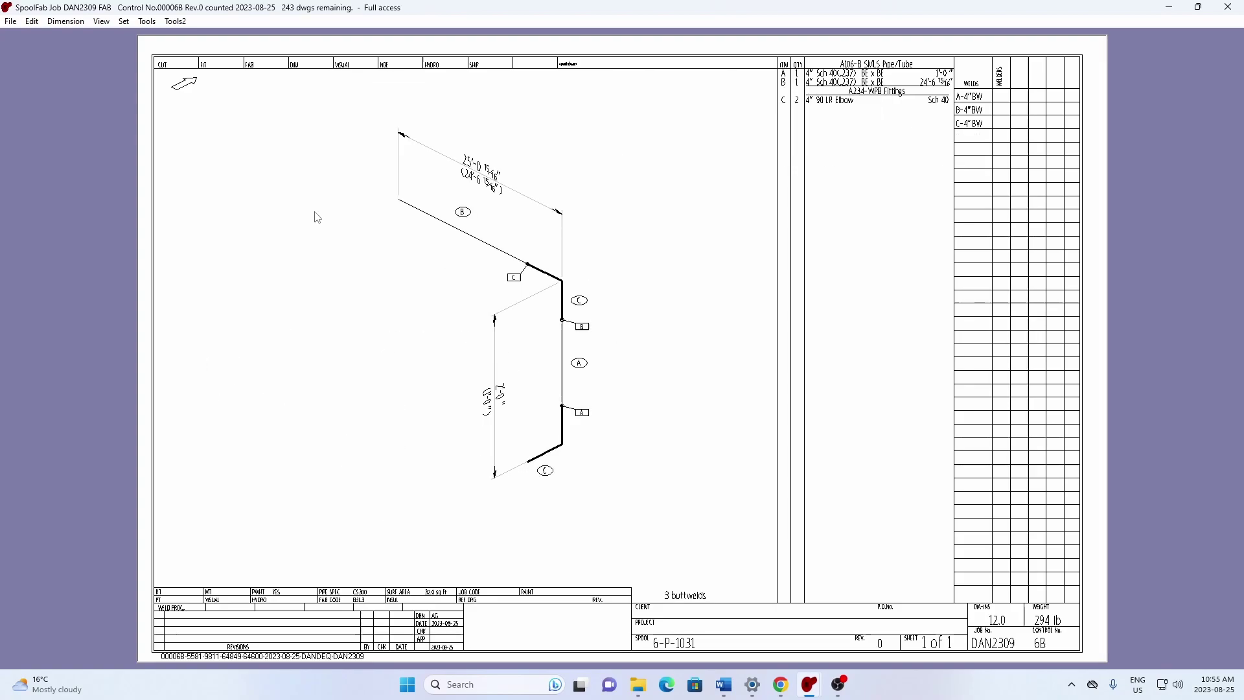
key("Page_Down")
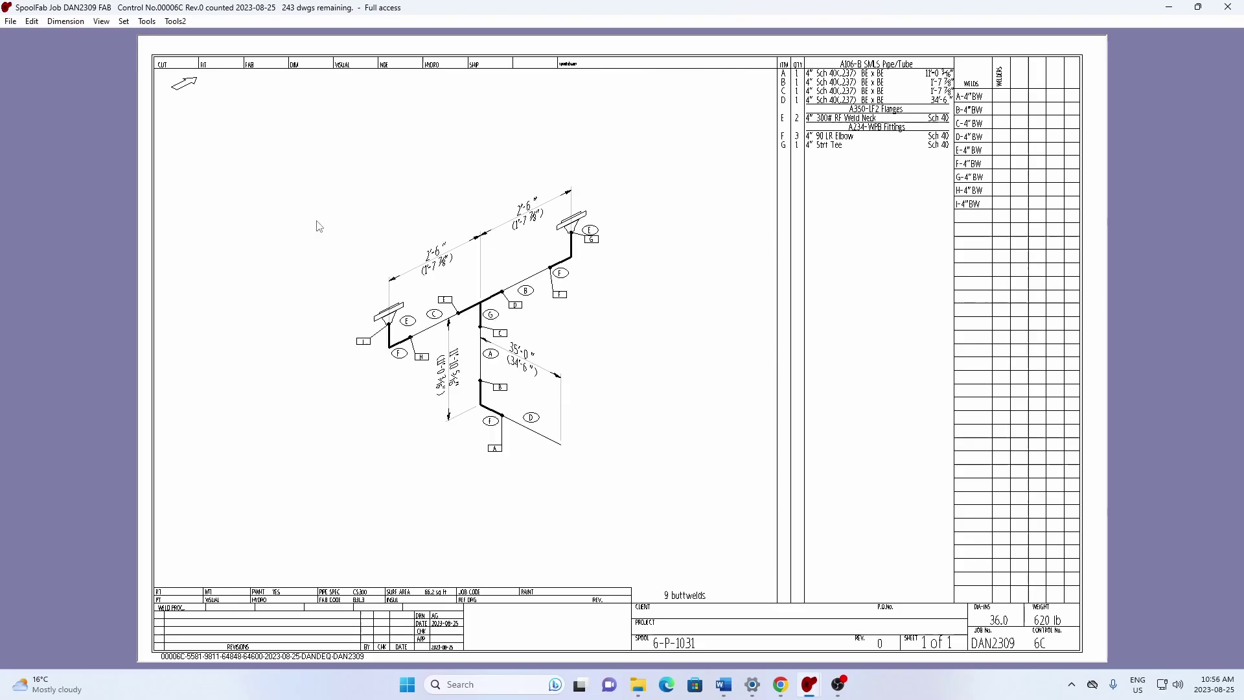
key("Page_Down")
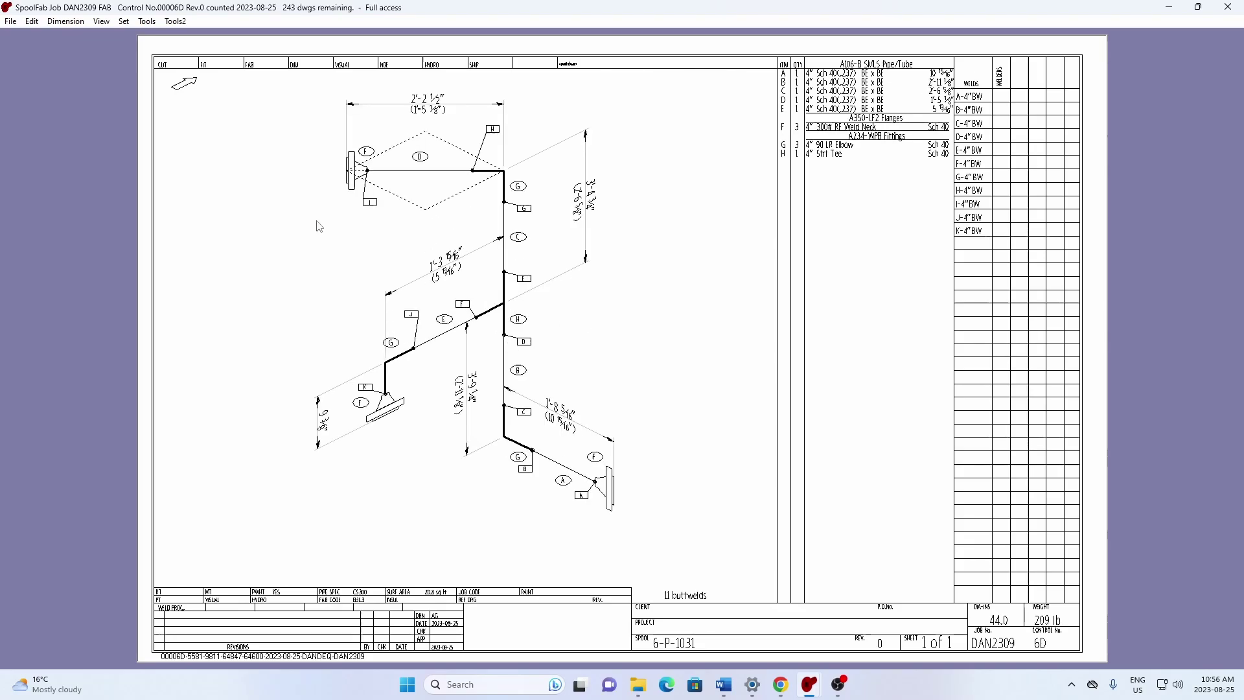
key("Page_Down")
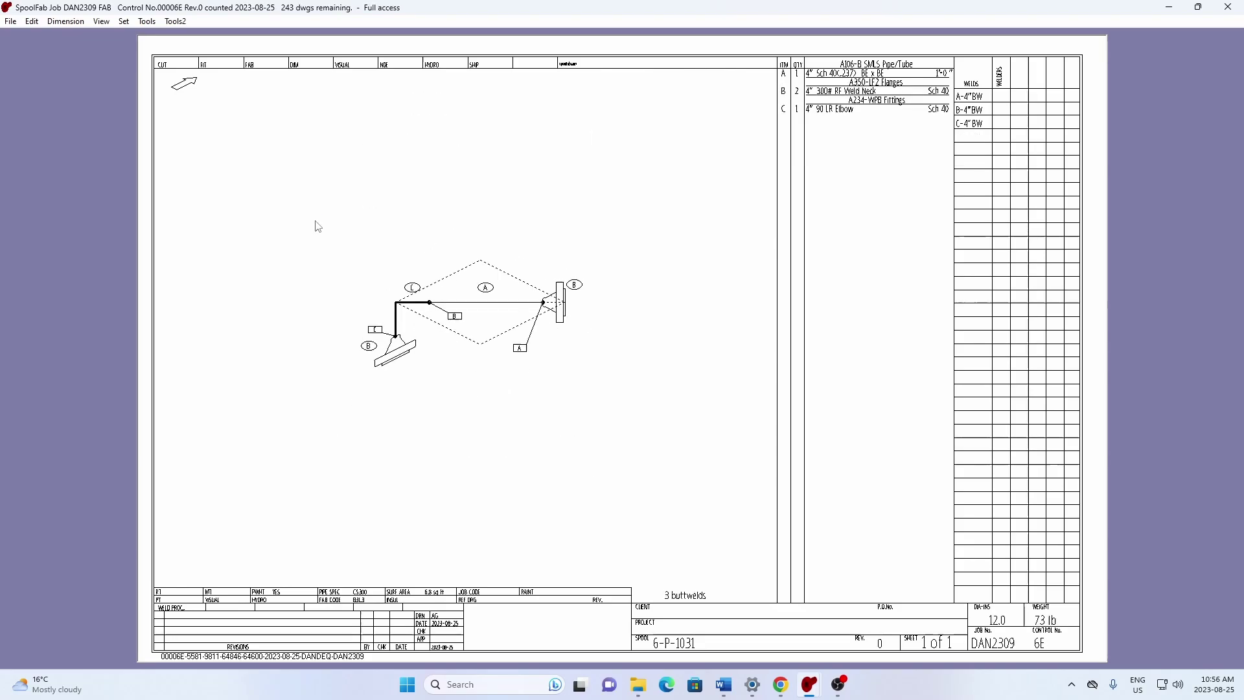
key("Page_Down")
key("Page_Down")
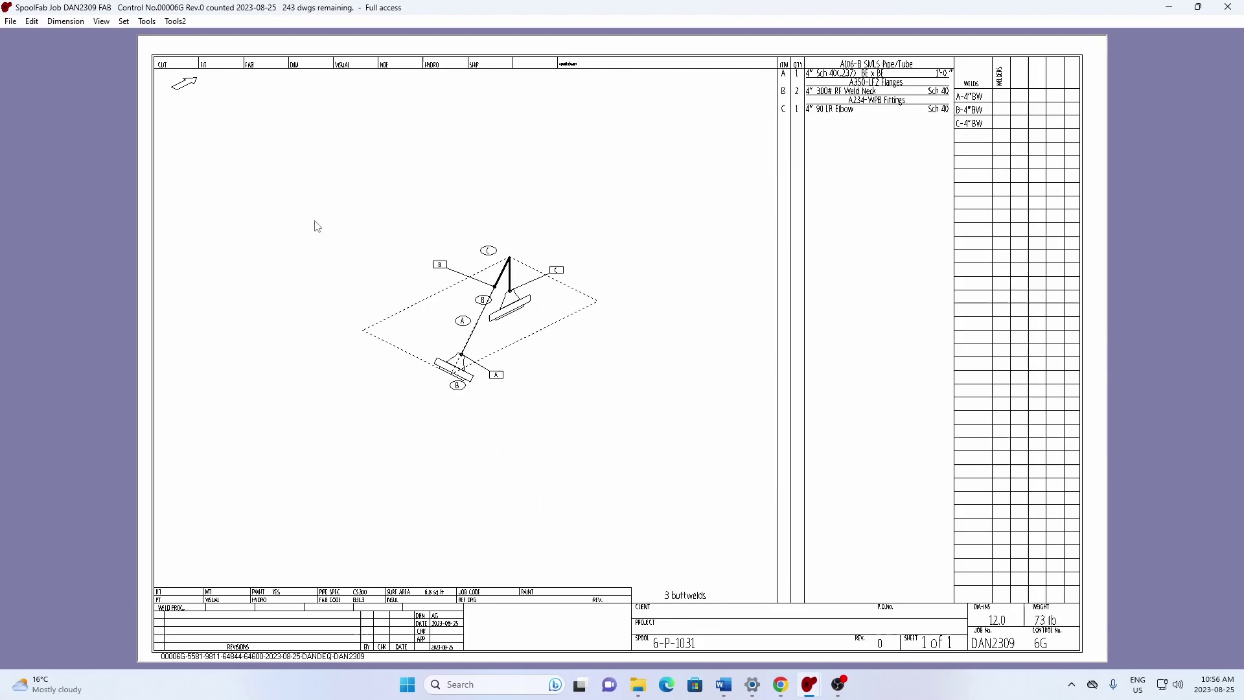
key("Page_Up")
key("Page_Up")
key("Page_Up")
key("Page_Up")
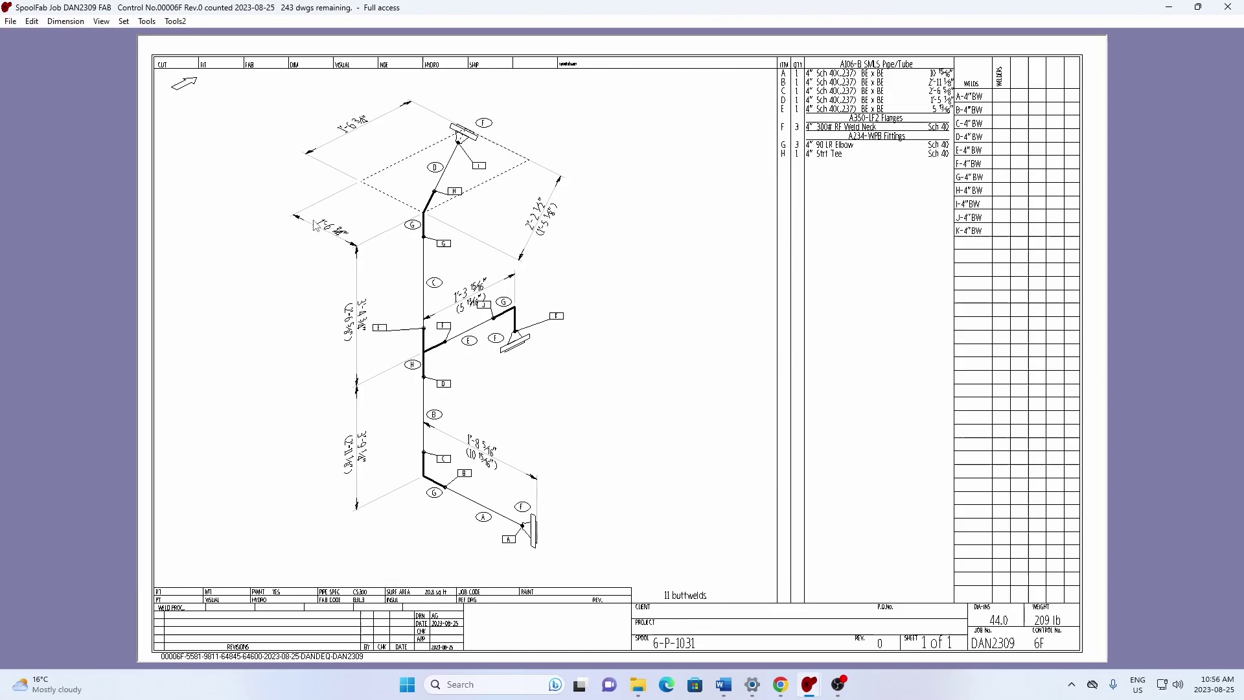
key("Page_Up")
key("Page_Up")
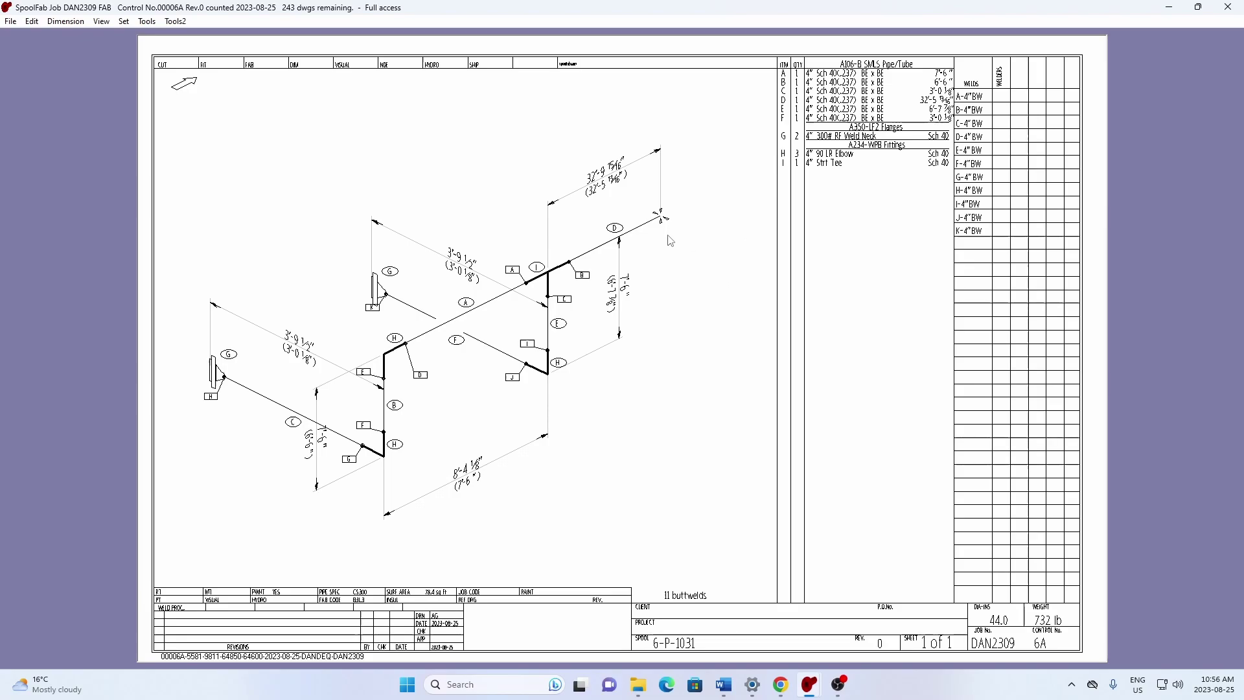
Back on spool 6A, give the open pipe end past tag D an E-6 in Trim joint
key("Page_Down")
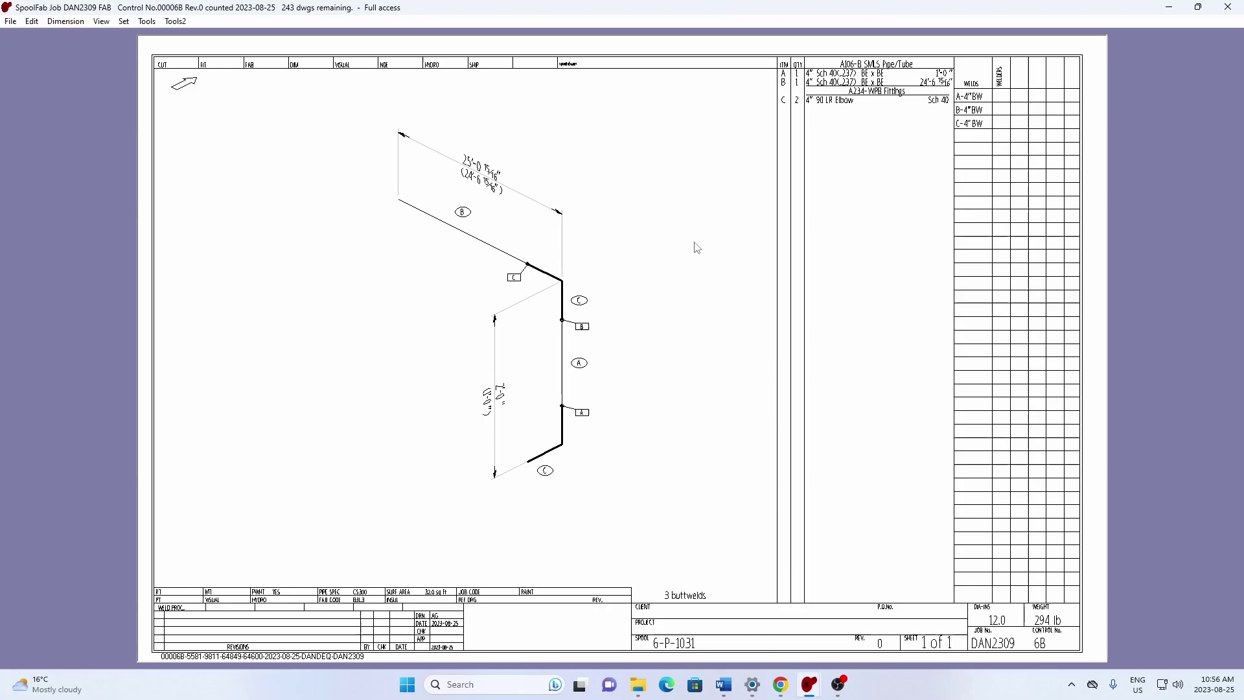
key("Page_Up")
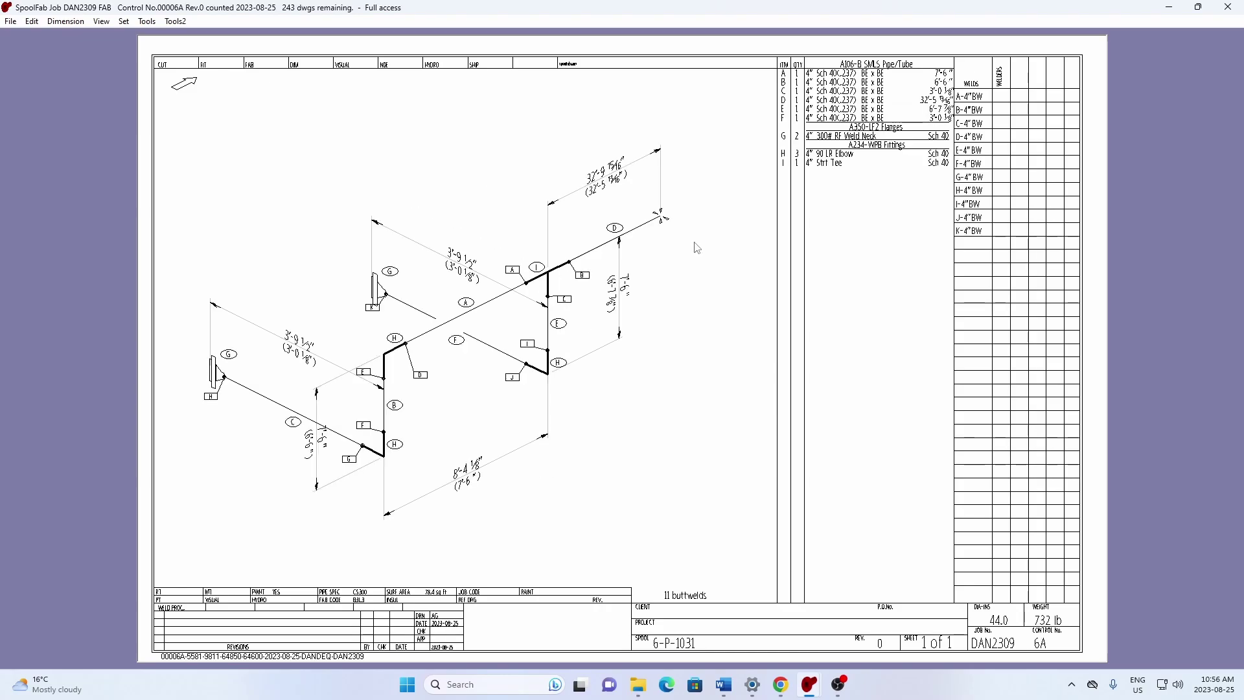
right_click(662, 222)
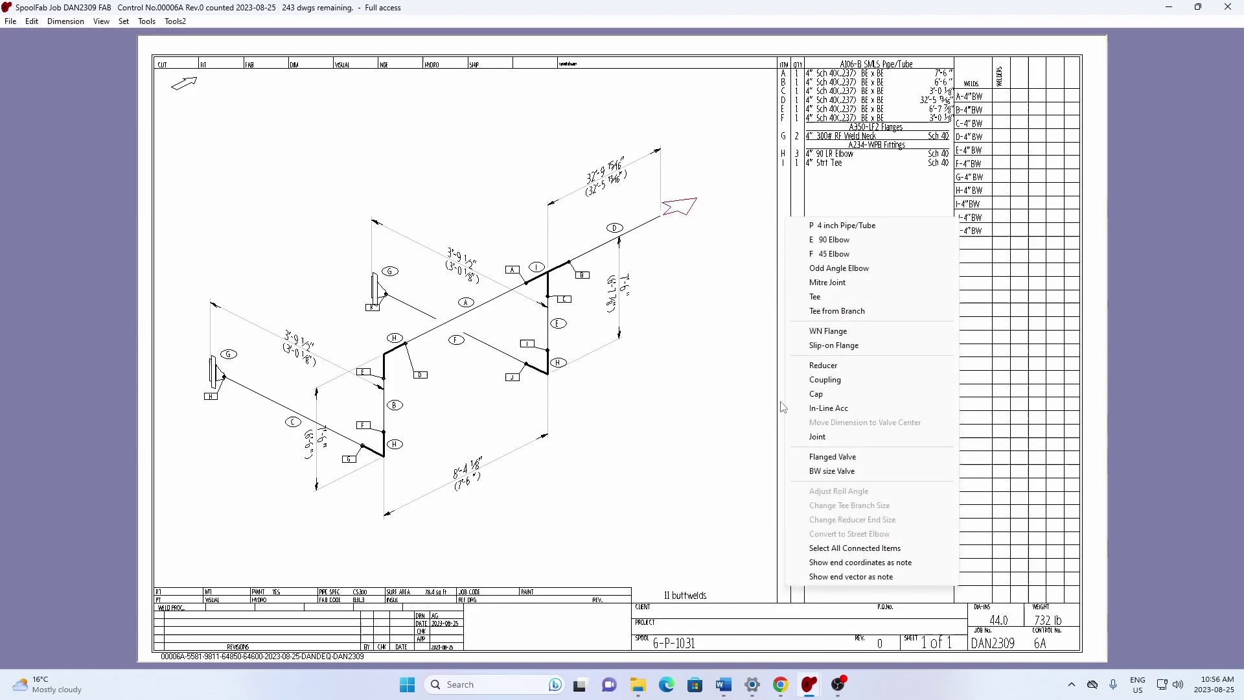
left_click(805, 440)
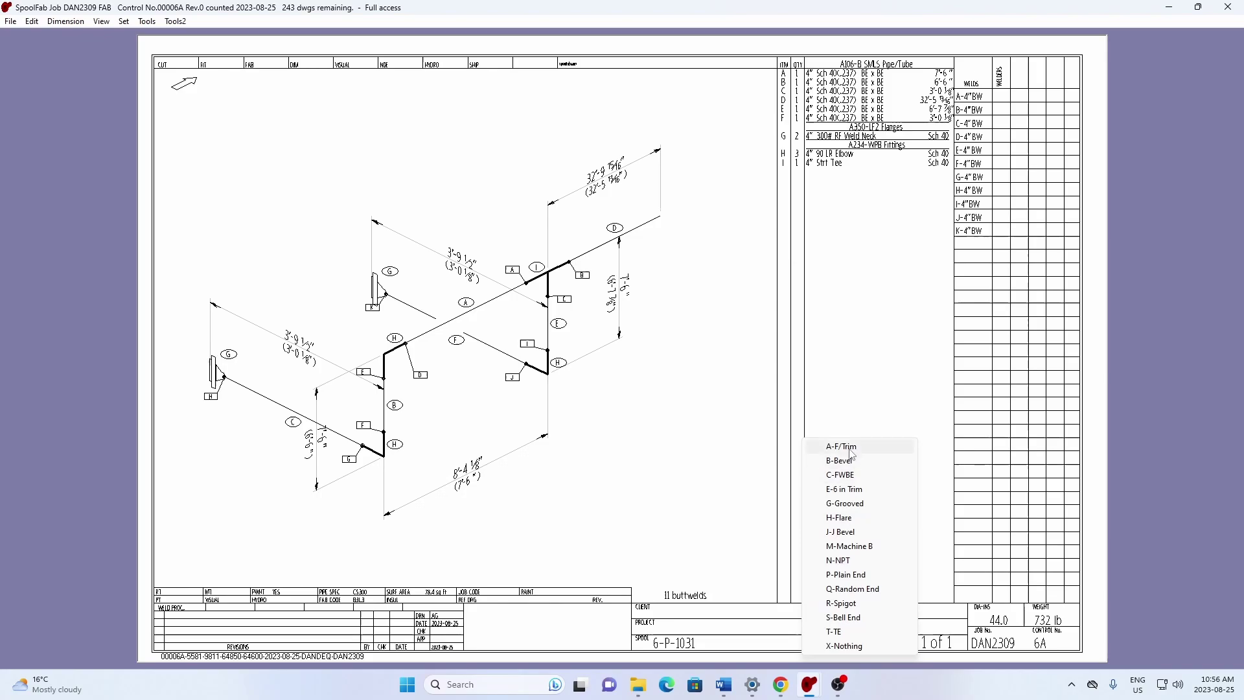
left_click(857, 490)
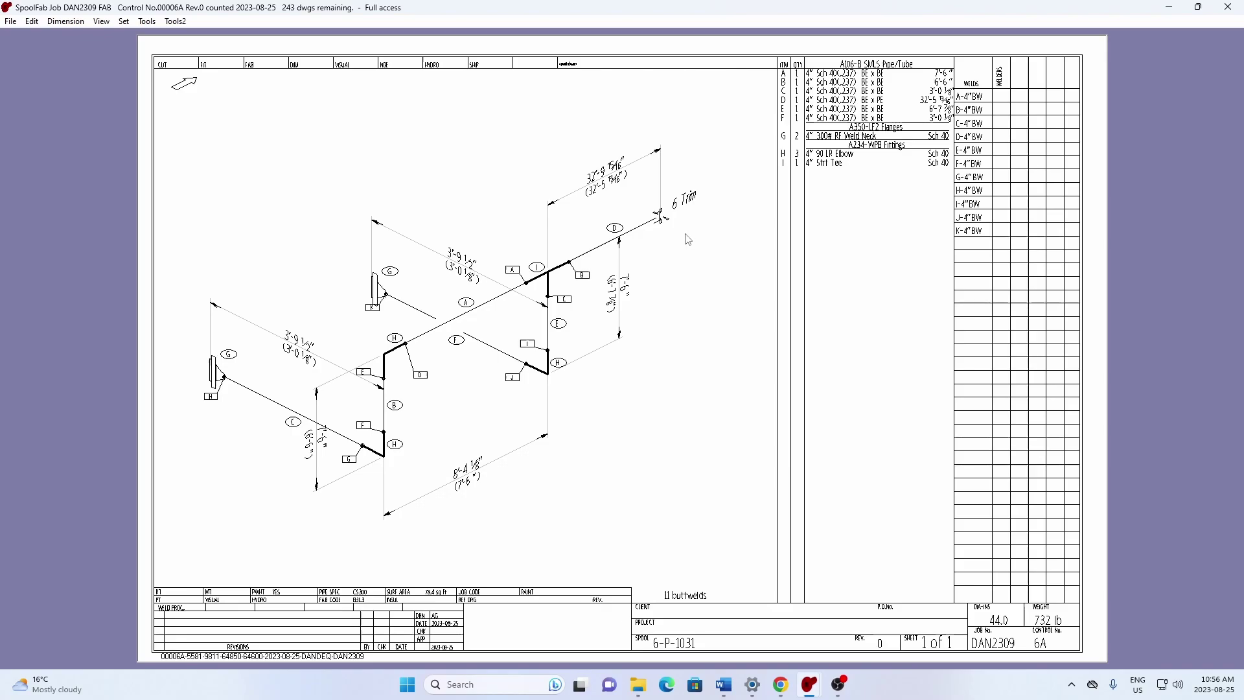
Resave the 6A drawing with its Trim joint and close the drawing window
left_click(12, 24)
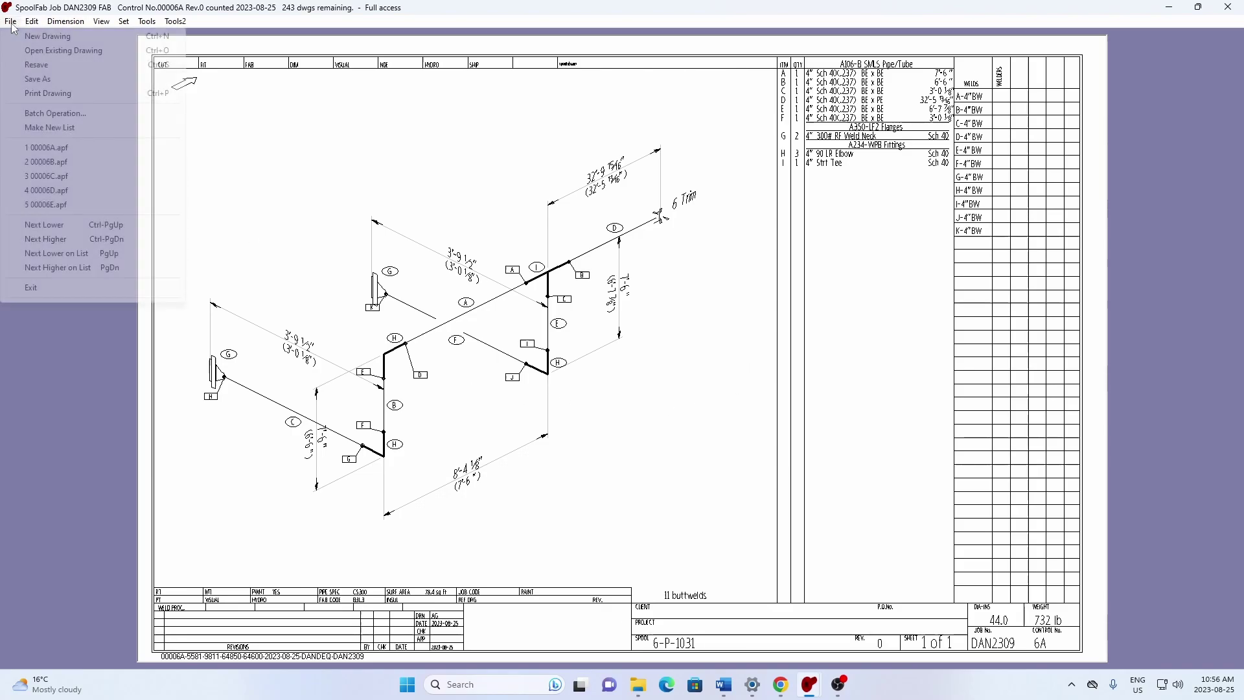
left_click(28, 66)
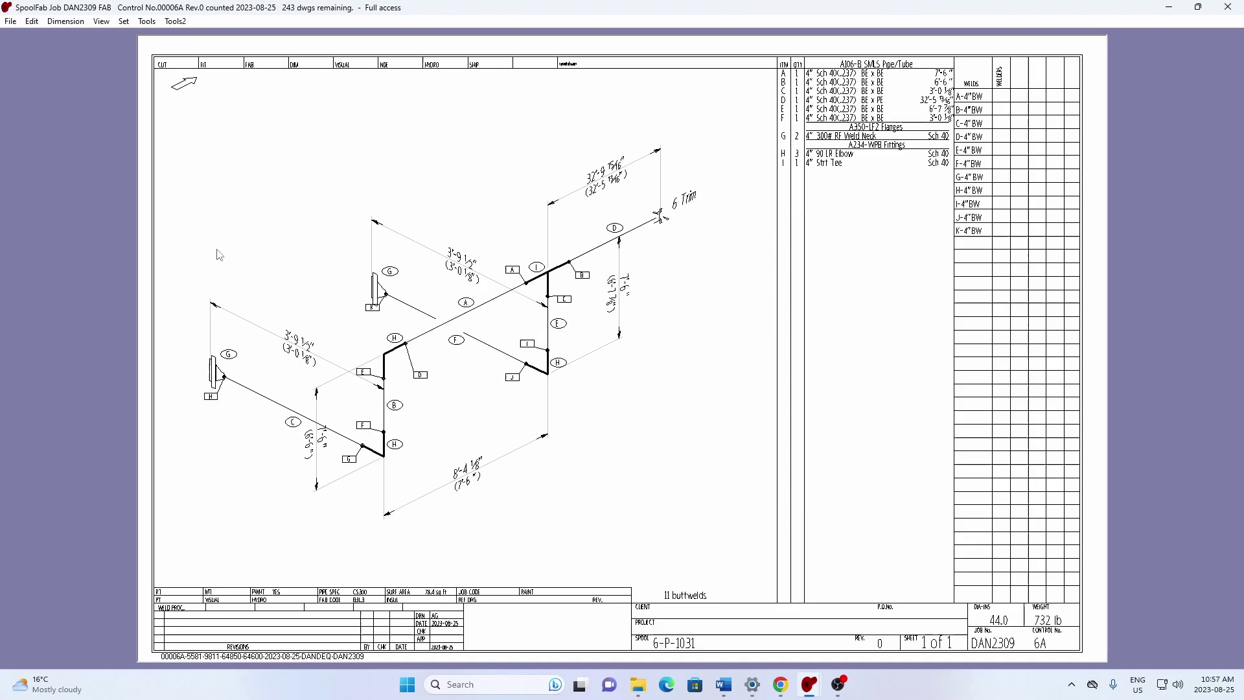
left_click(1228, 8)
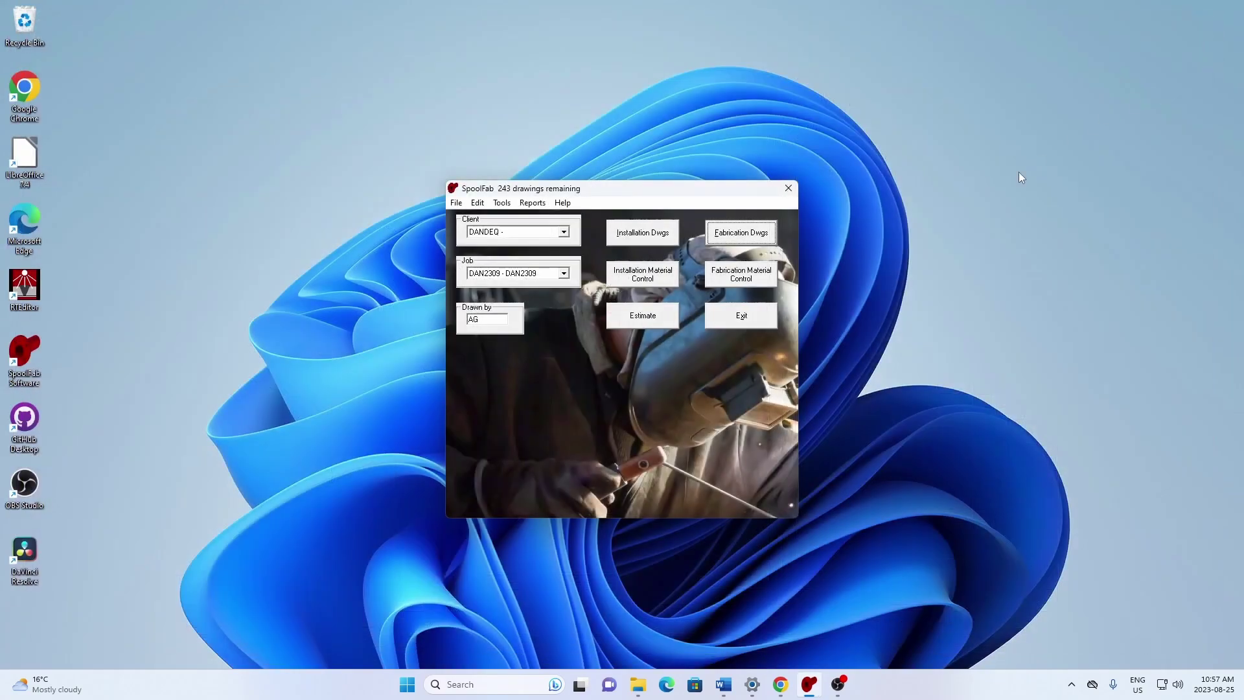
Switch to installation drawings and reopen the recent installation drawing 000006
left_click(632, 235)
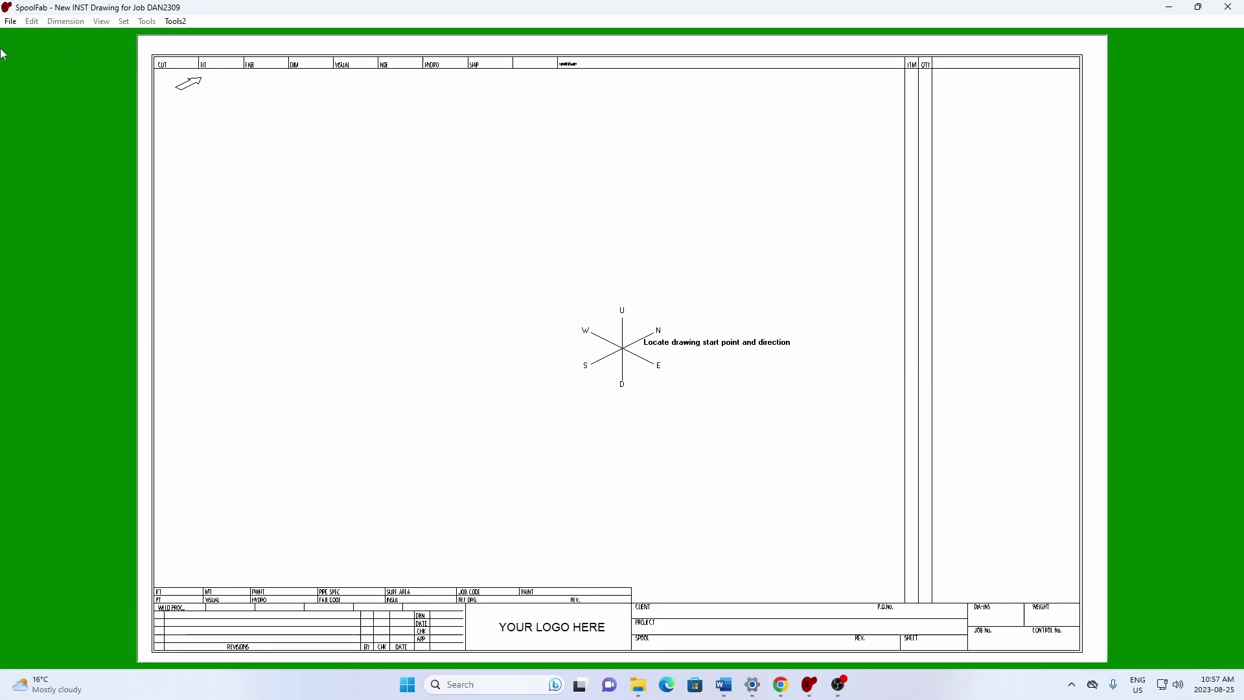
left_click(11, 21)
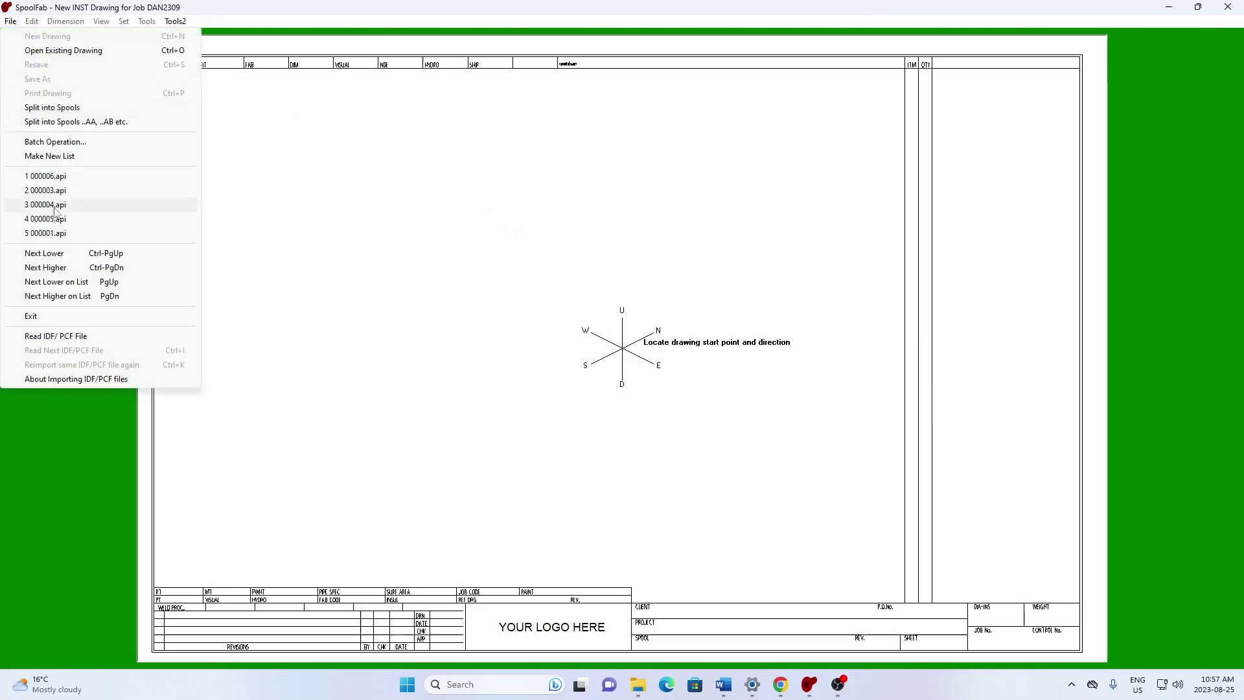
left_click(52, 176)
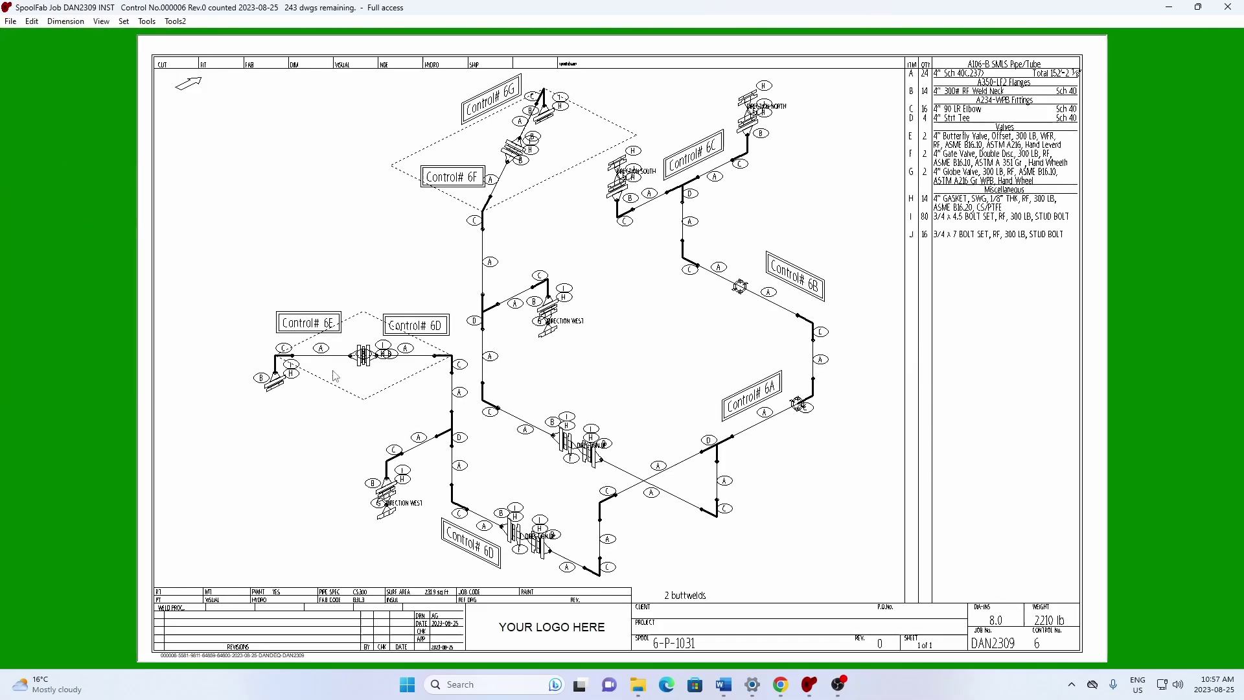